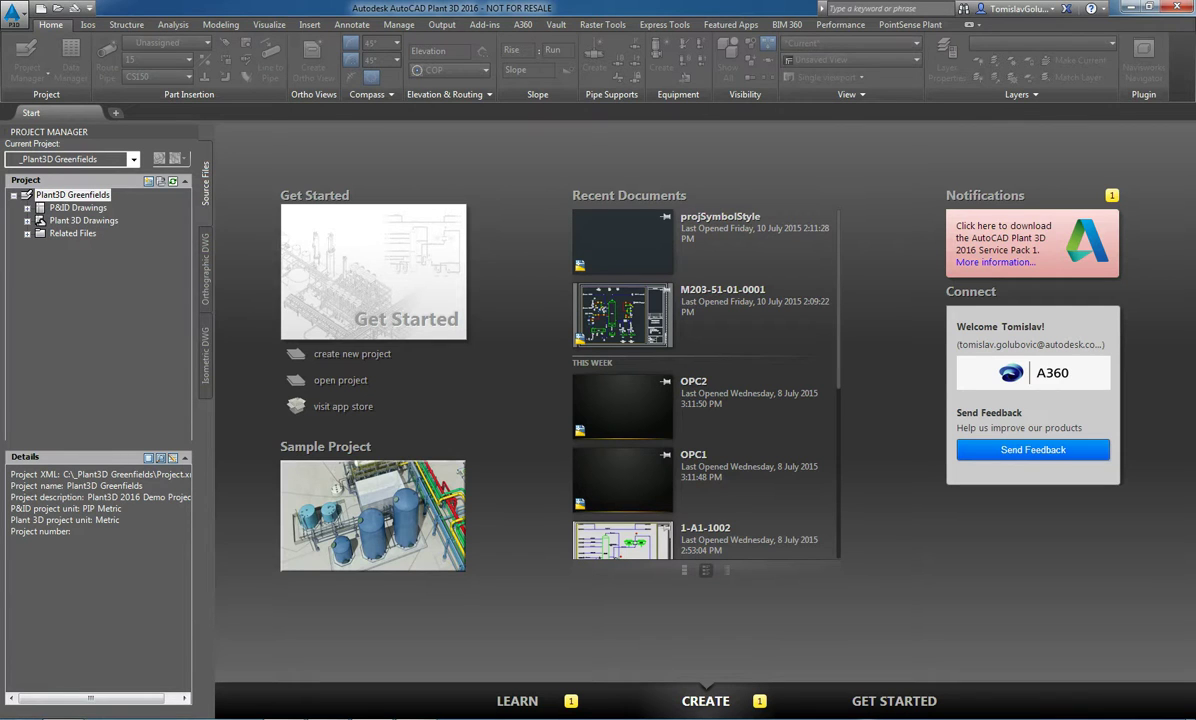
# Open the Plant3D Greenfields project setup and review its project details, database setup and drawing properties
pyautogui.rightClick(88, 194)
pyautogui.click(120, 335)
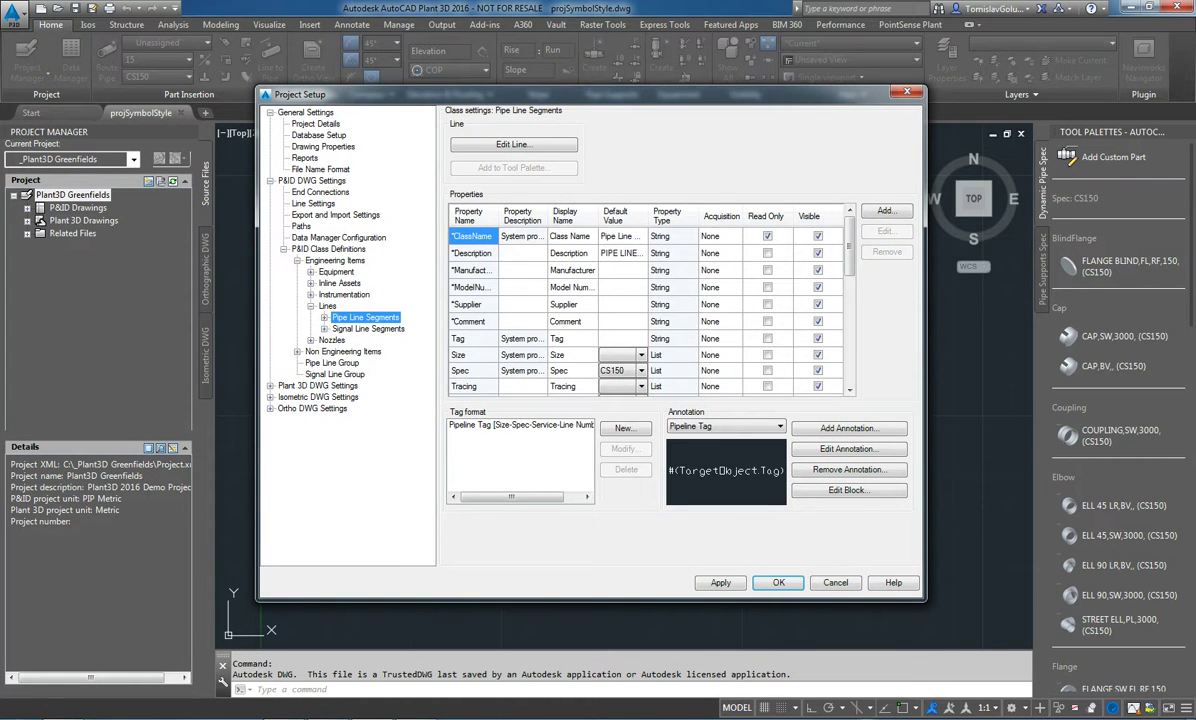
pyautogui.click(316, 124)
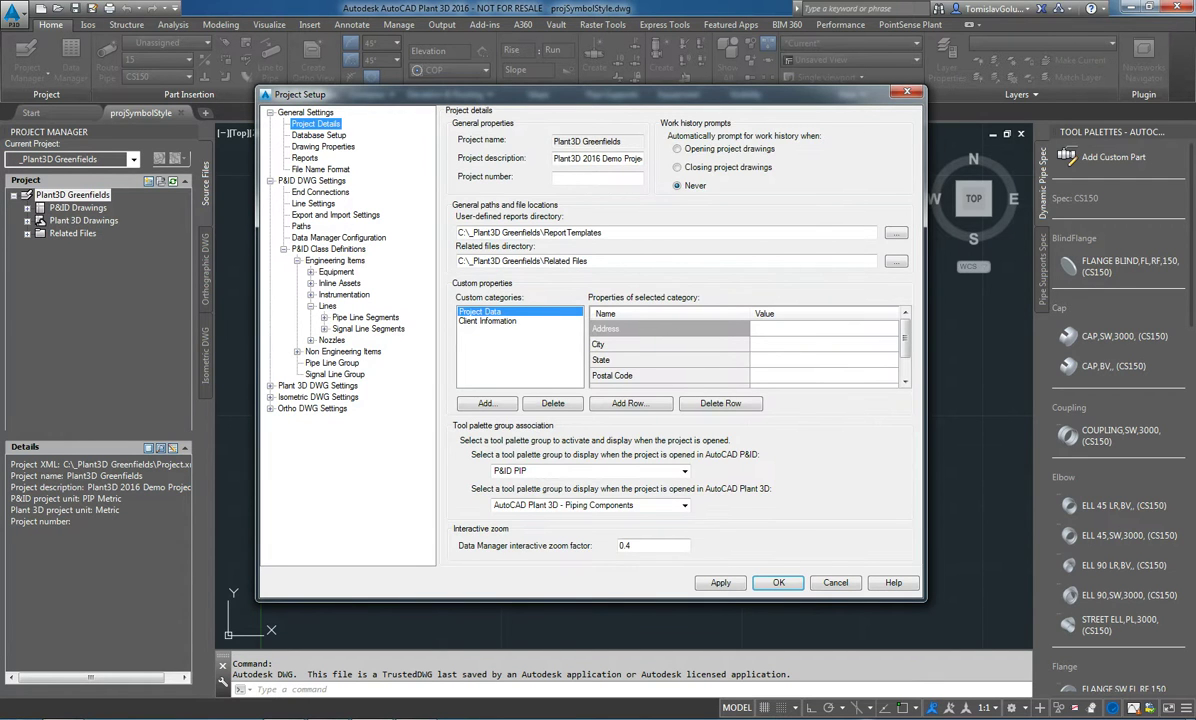
pyautogui.click(319, 135)
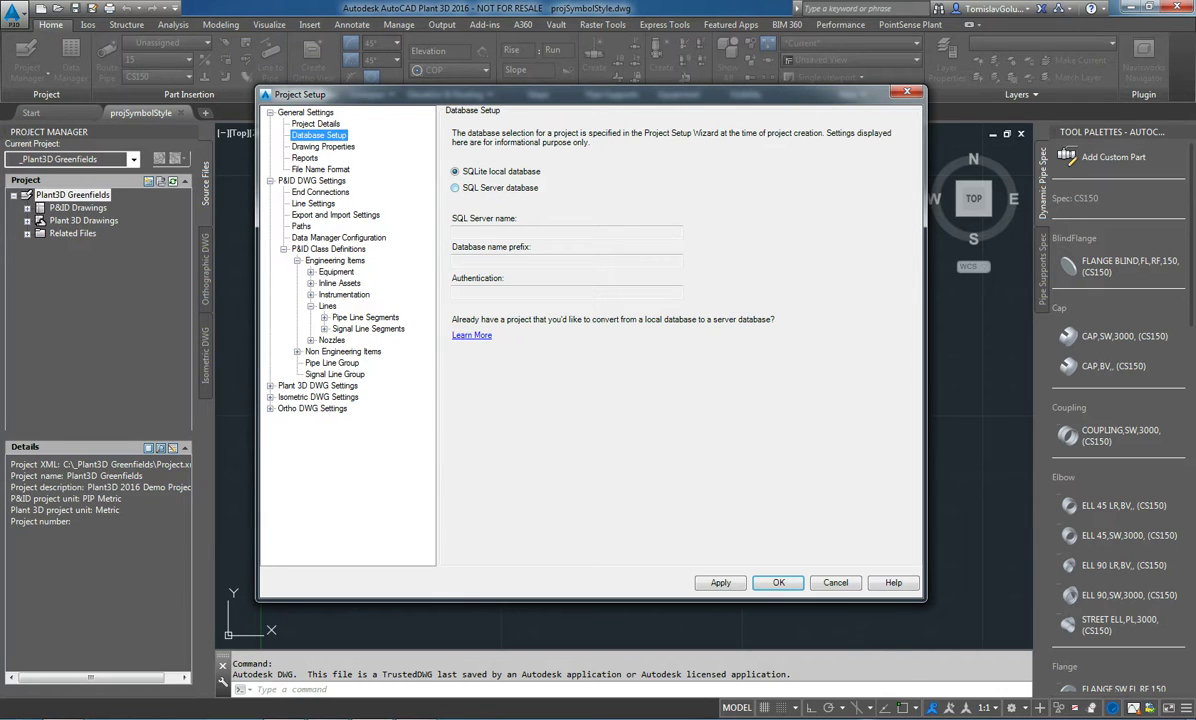
pyautogui.click(323, 147)
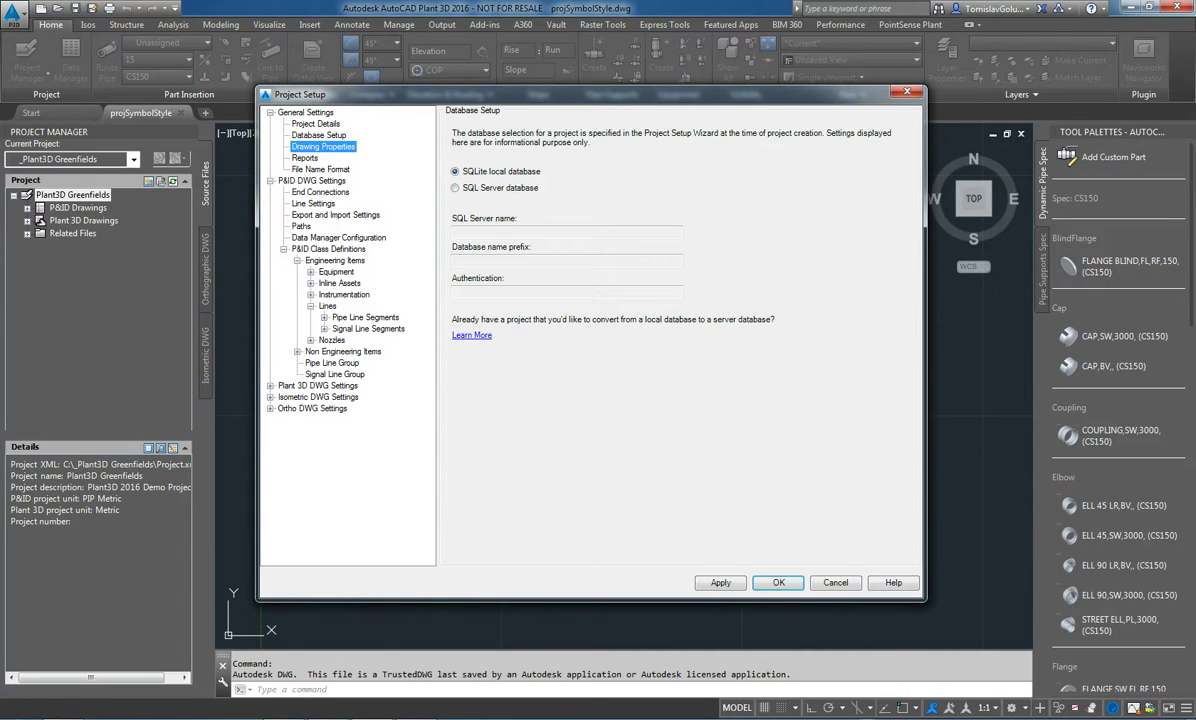
pyautogui.moveTo(420, 94); pyautogui.dragTo(436, 111)
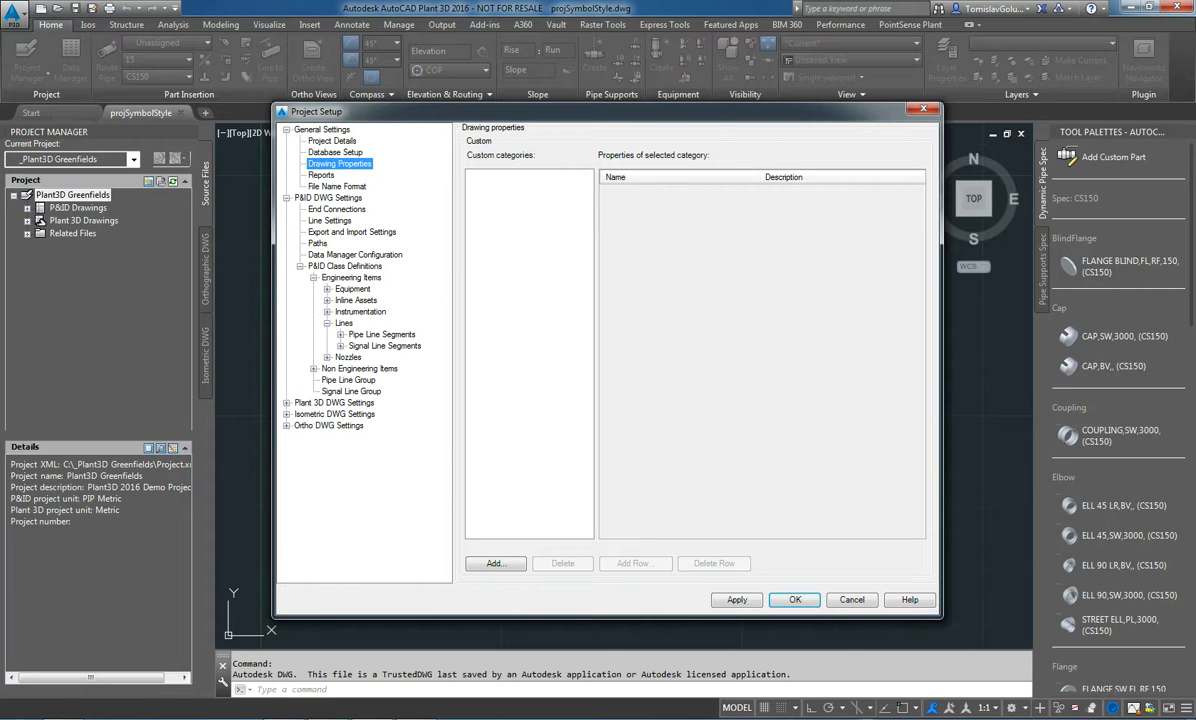
# Review the defined project reports and inspect the Line List report's property configuration without changing it
pyautogui.click(321, 175)
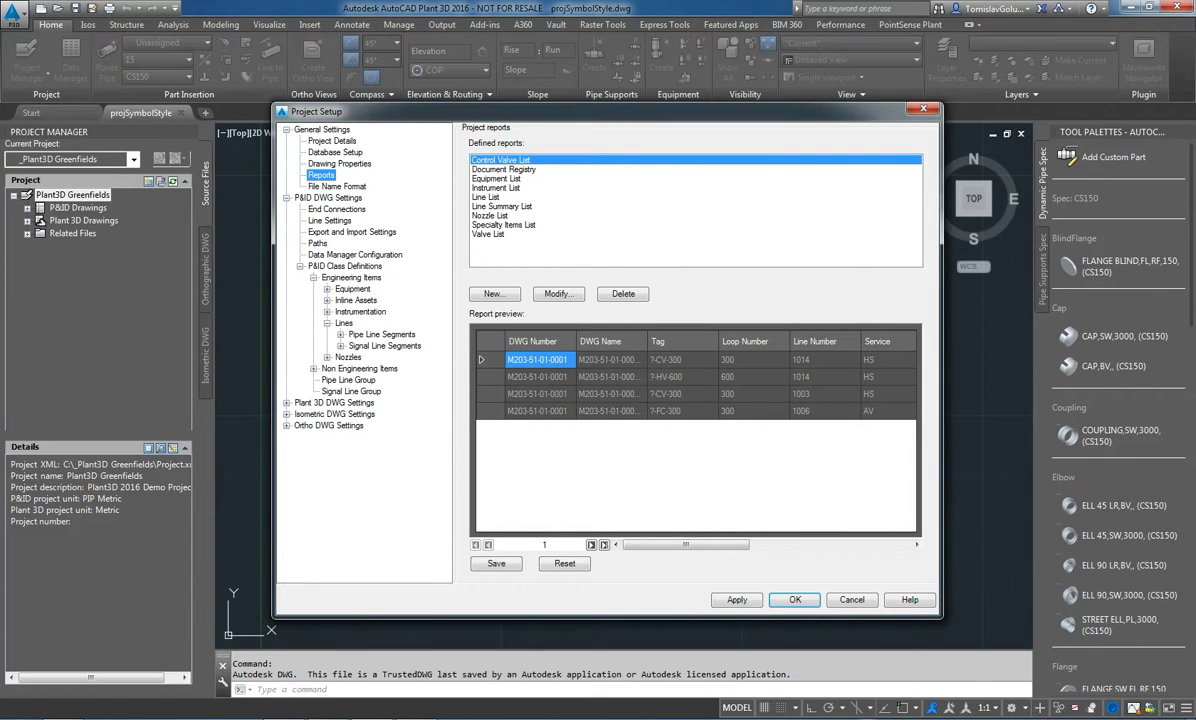
pyautogui.press('Down')
pyautogui.press('Down')
pyautogui.press('Down')
pyautogui.press('Down')
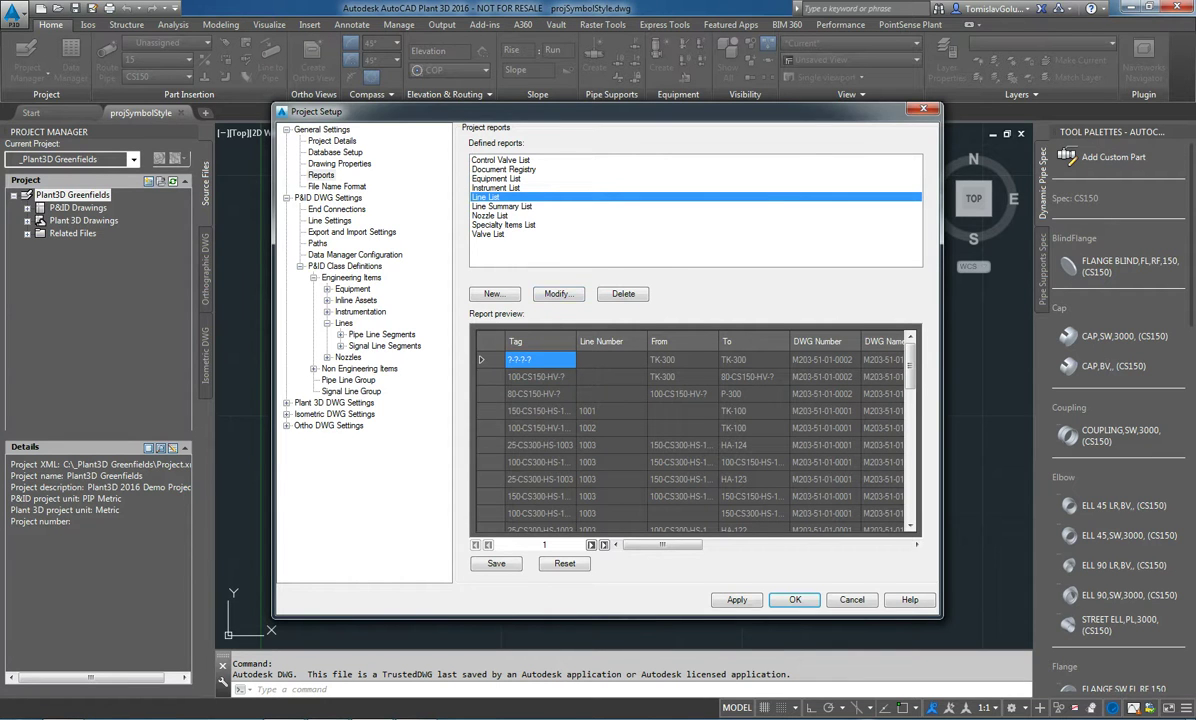
pyautogui.click(558, 293)
pyautogui.moveTo(370, 153); pyautogui.dragTo(564, 149)
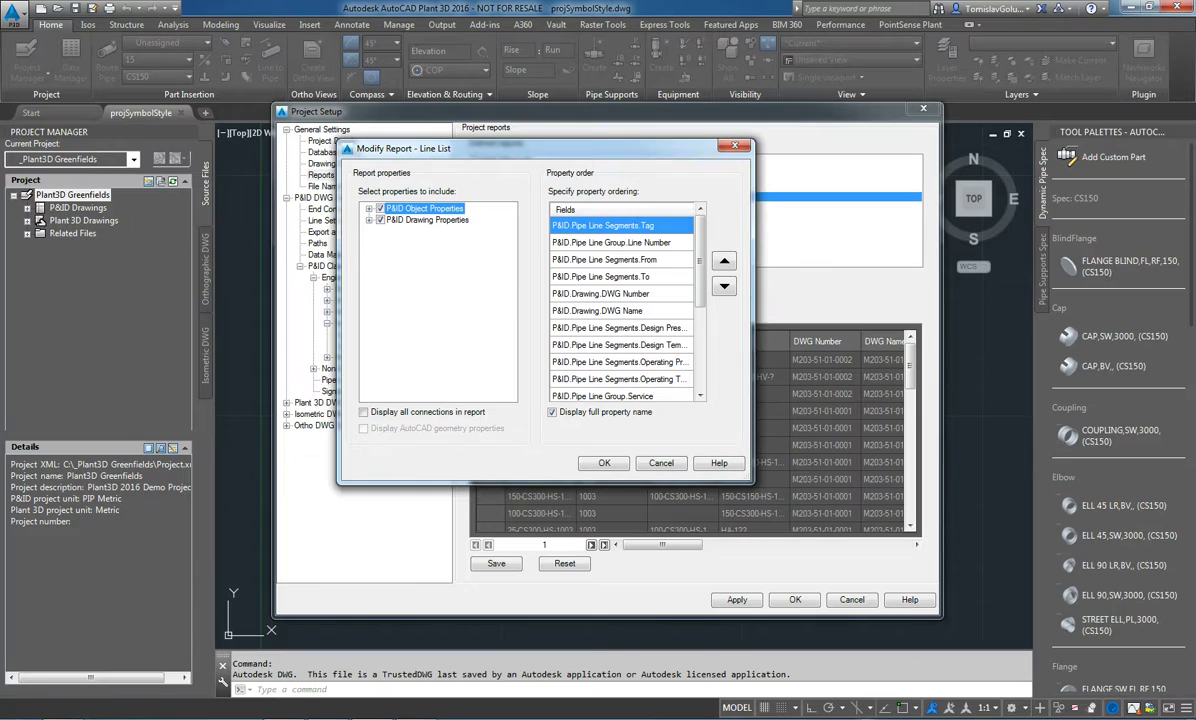
pyautogui.click(661, 462)
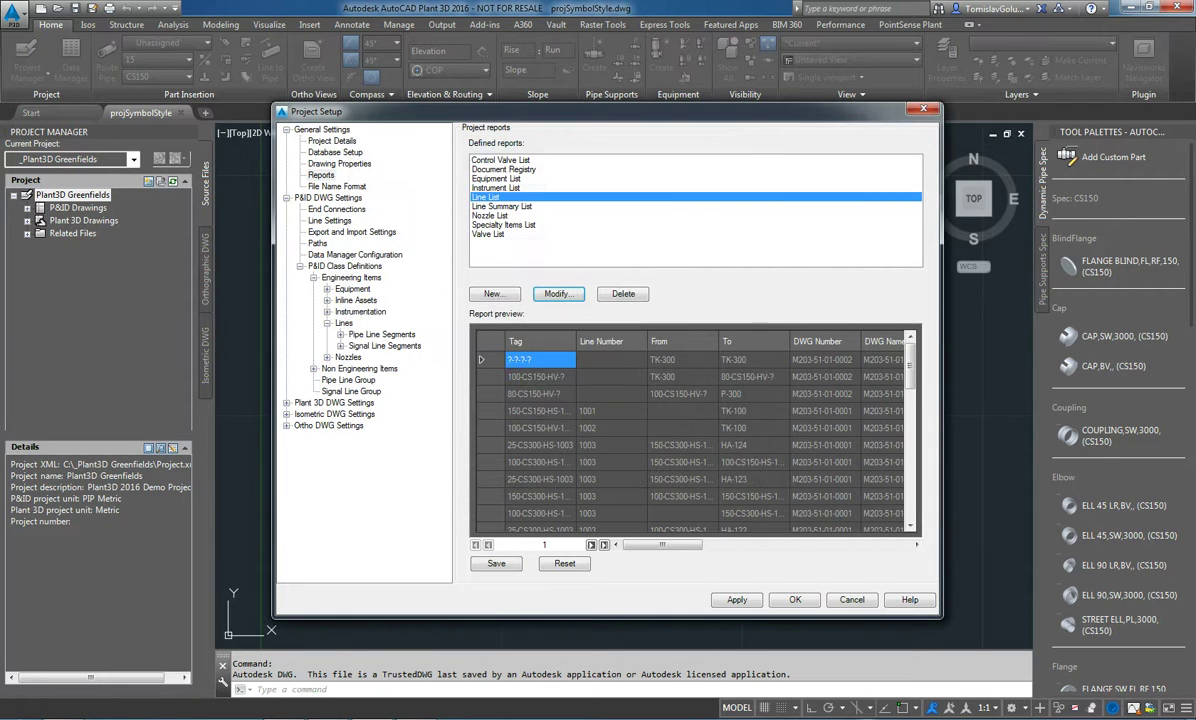
# Review the file name format settings, the P&ID end connection types and the P&ID line settings
pyautogui.click(337, 187)
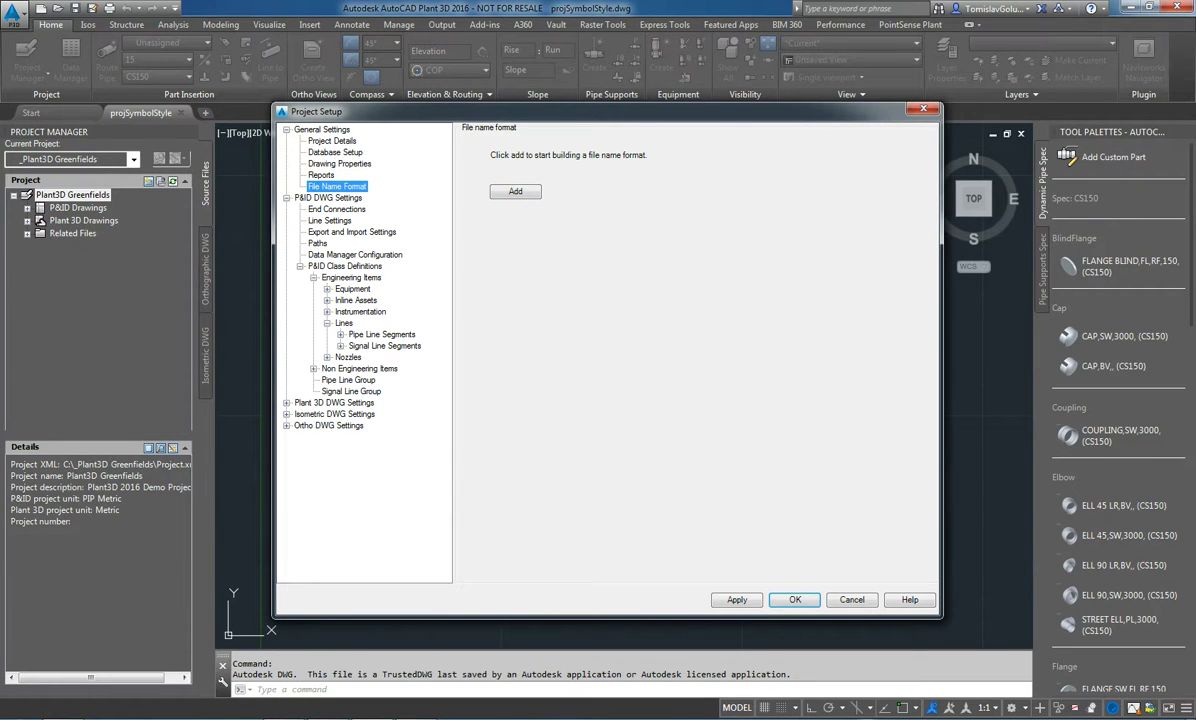
pyautogui.press('Down')
pyautogui.press('Down')
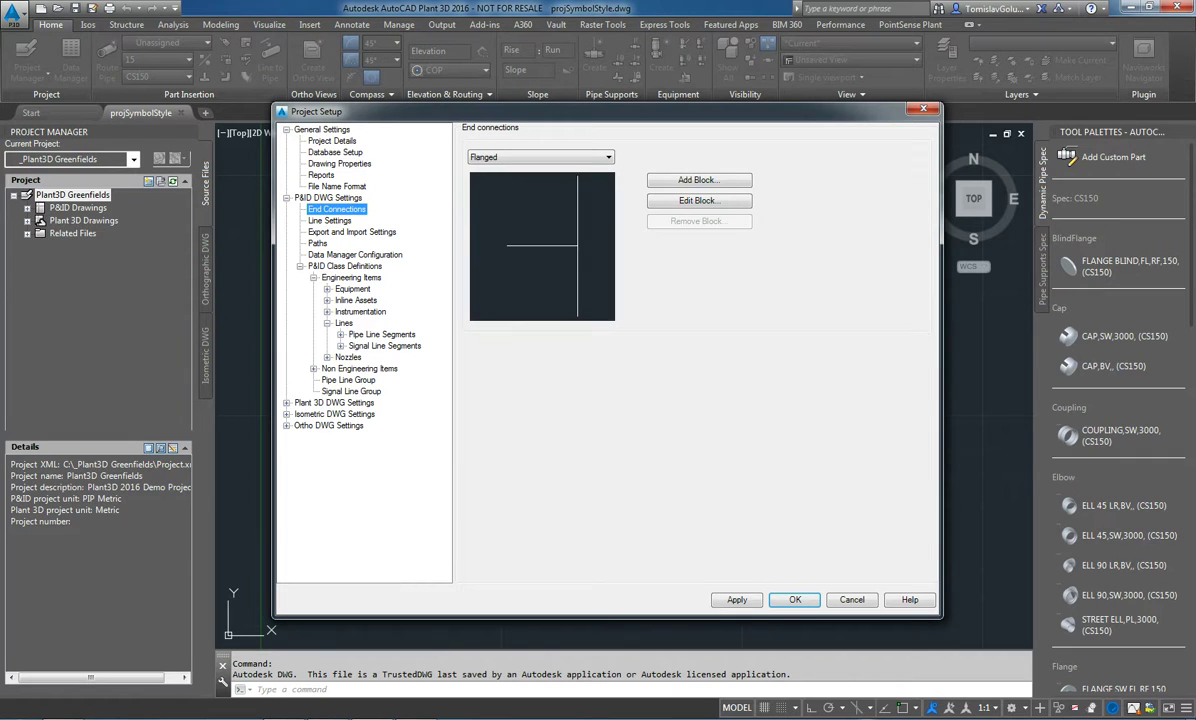
pyautogui.click(541, 157)
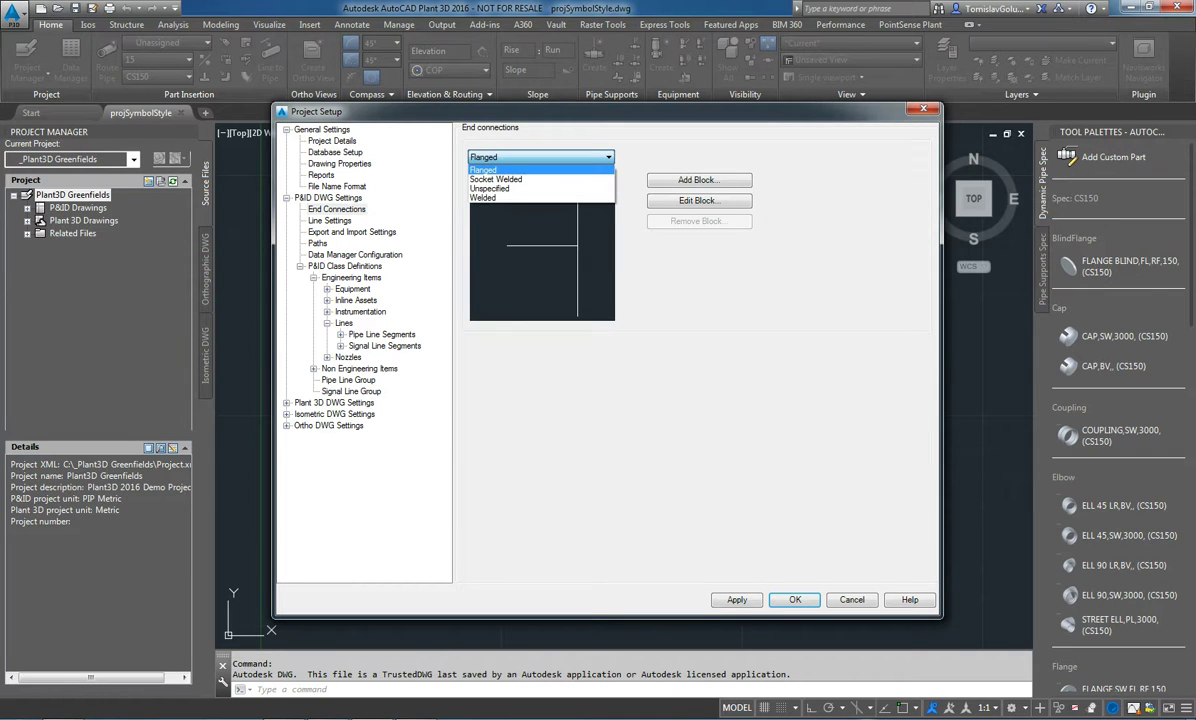
pyautogui.press('Escape')
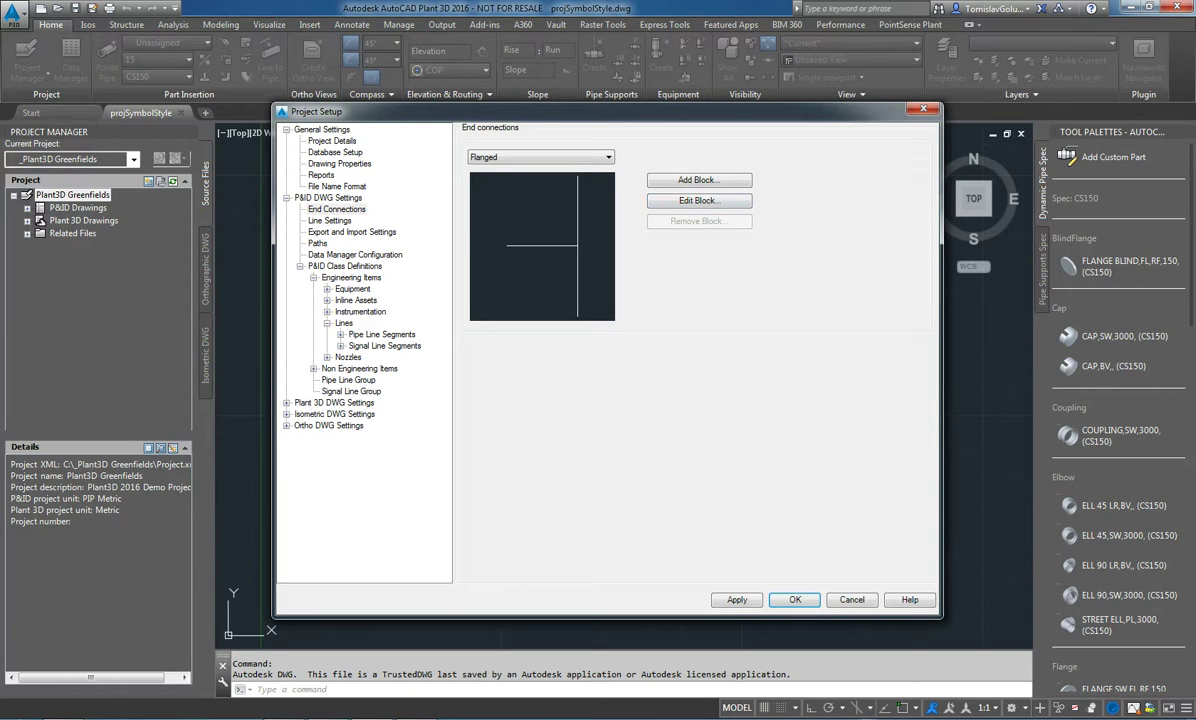
pyautogui.click(329, 221)
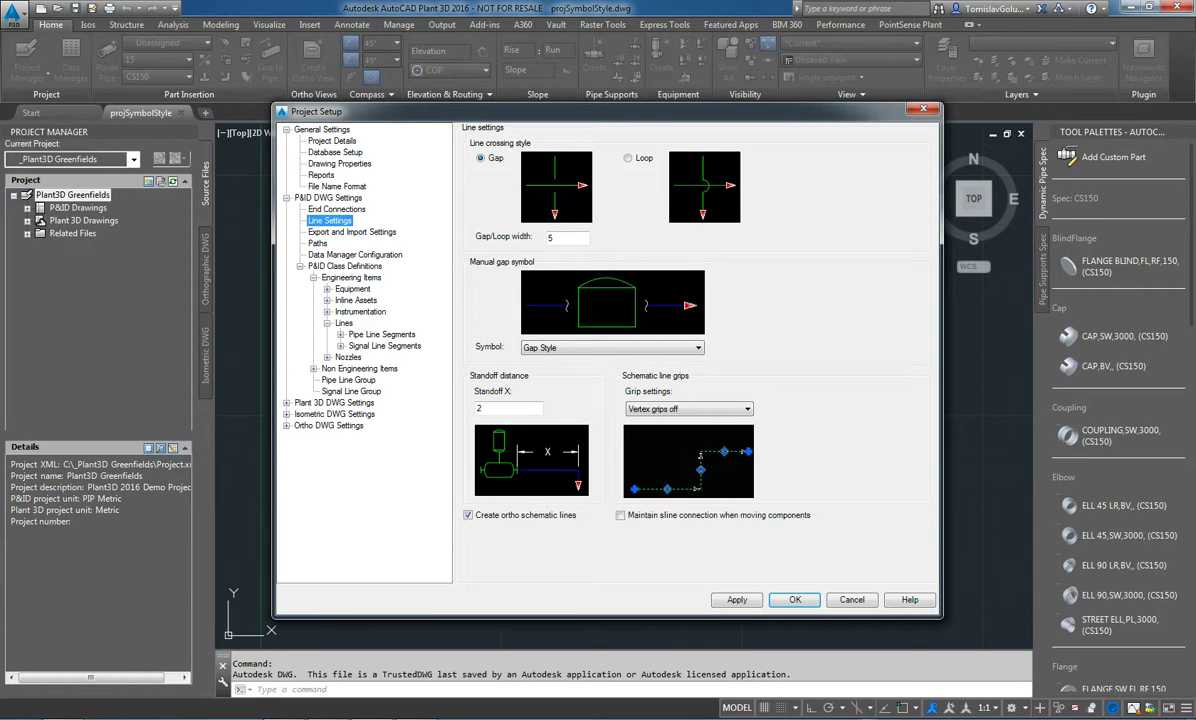
# Inspect the symbol settings of the Check Valve class under Hand Valves, including its tagging prompt options
pyautogui.click(327, 300)
pyautogui.click(340, 311)
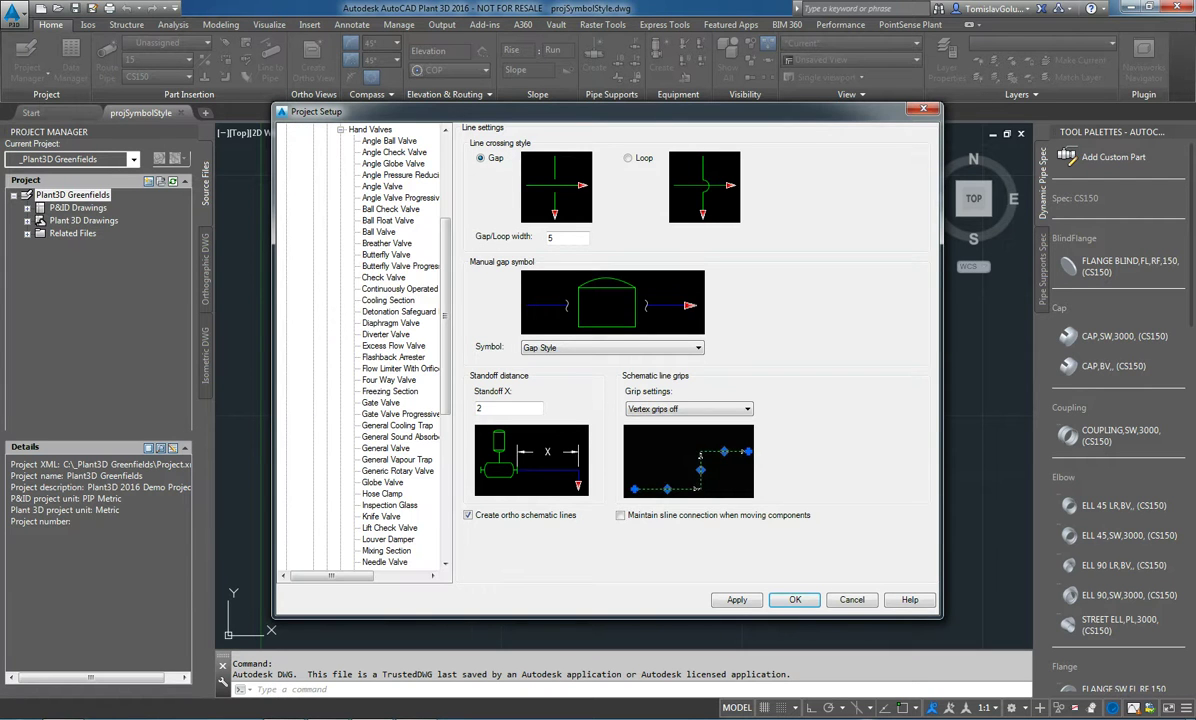
pyautogui.click(383, 277)
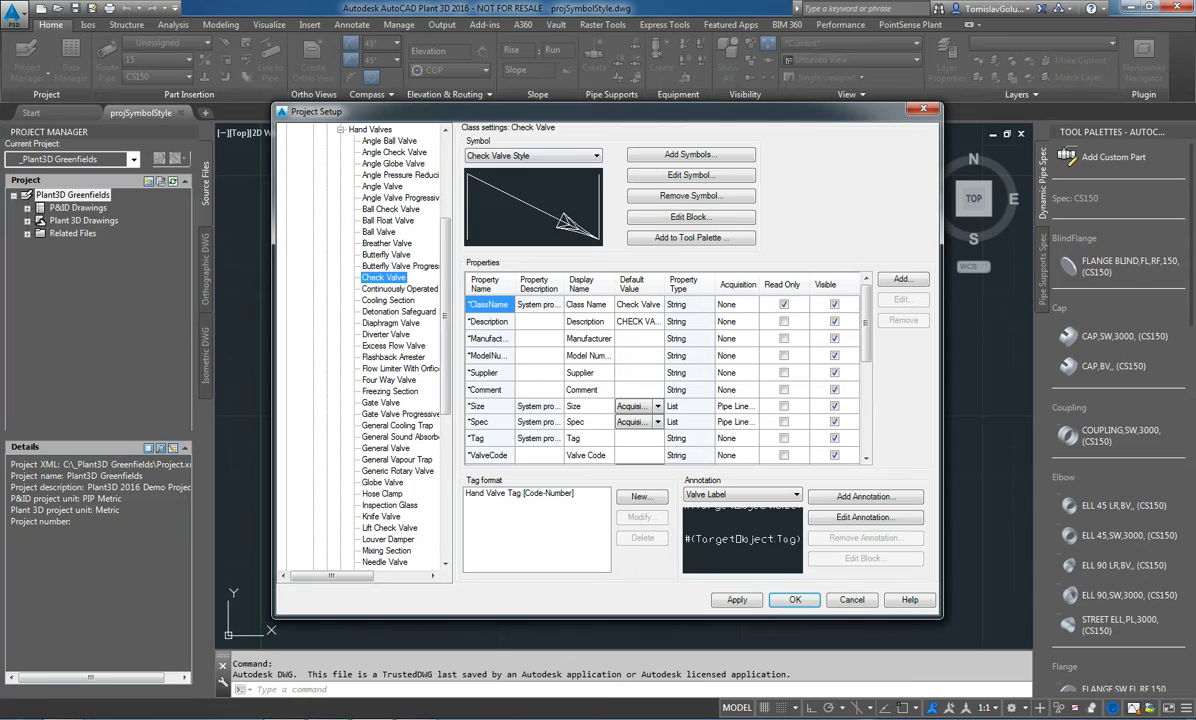
pyautogui.click(690, 175)
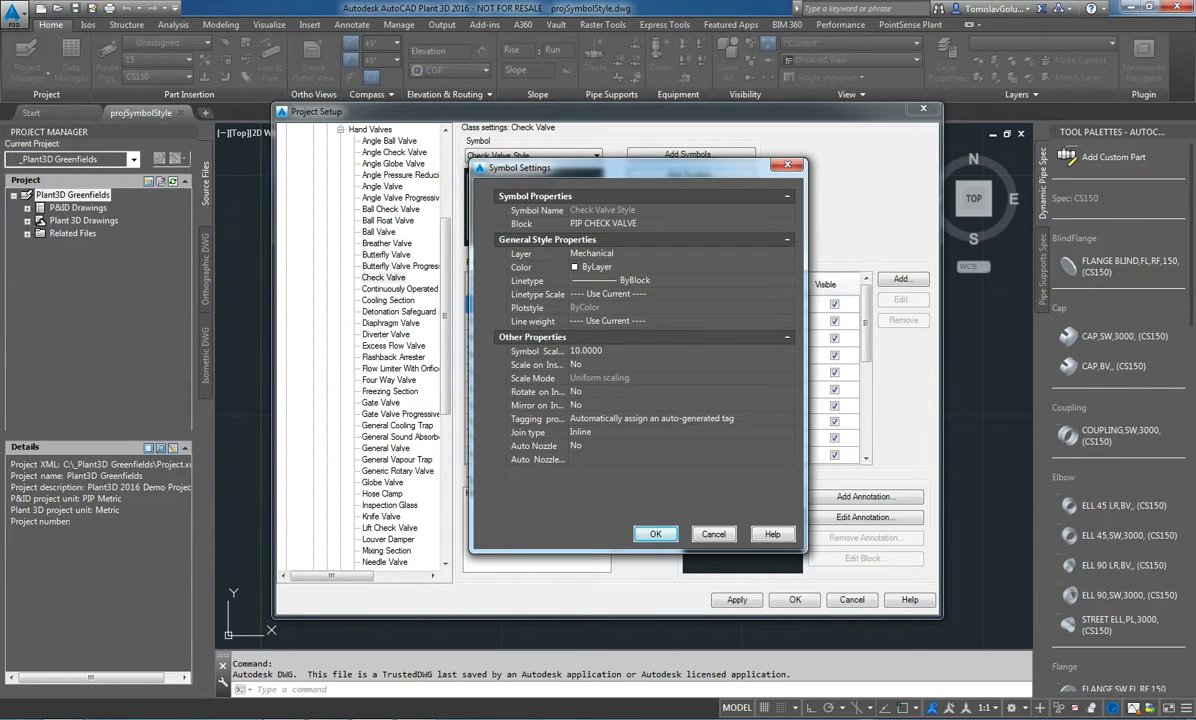
pyautogui.click(788, 419)
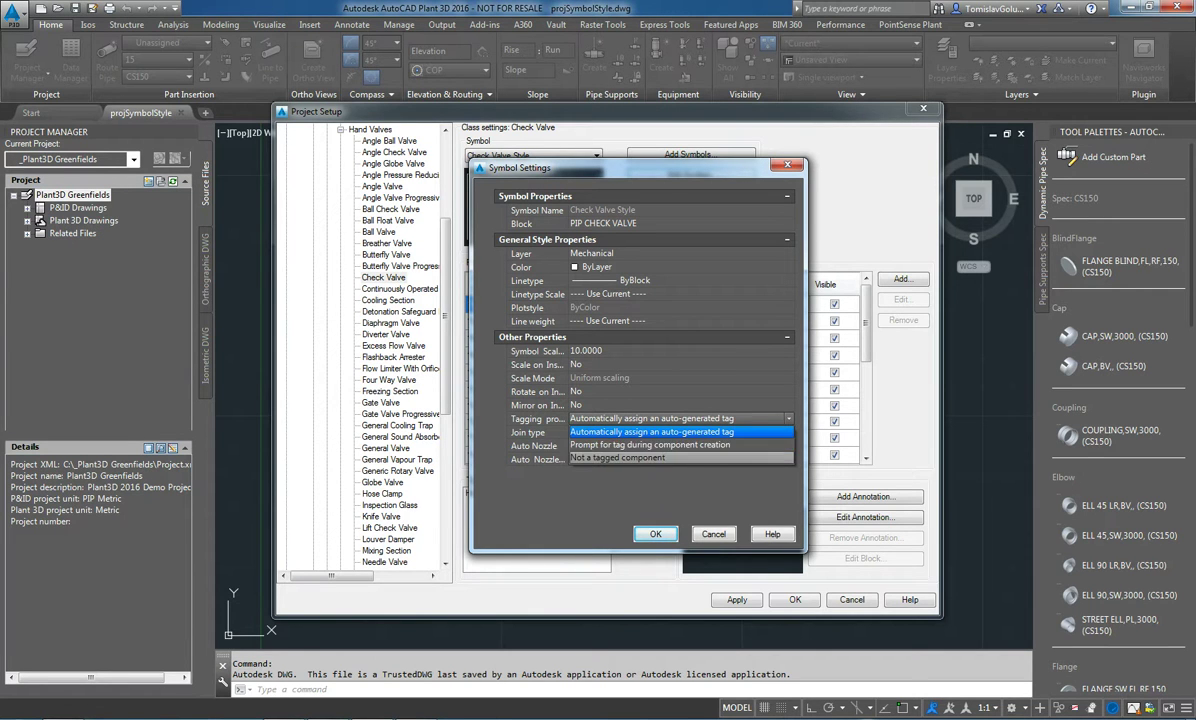
pyautogui.click(655, 534)
pyautogui.press('Return')
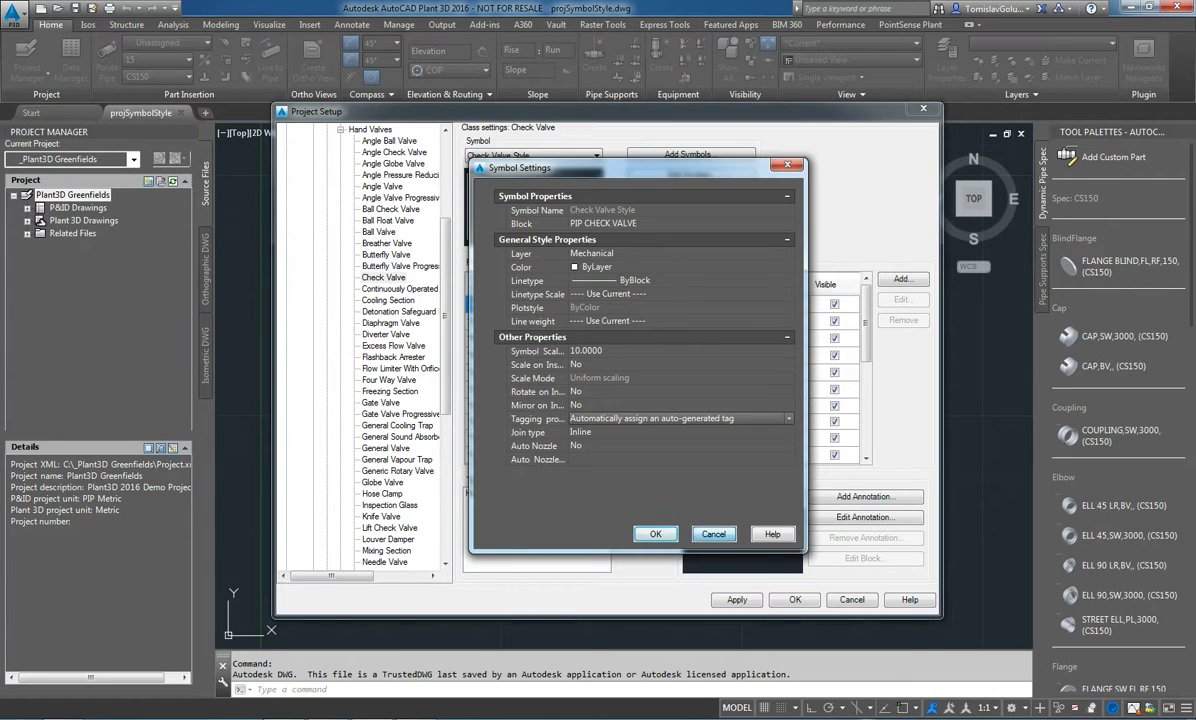
# Inspect the check valve's block and attachment points in the Block Editor, then close it discarding changes
pyautogui.click(691, 217)
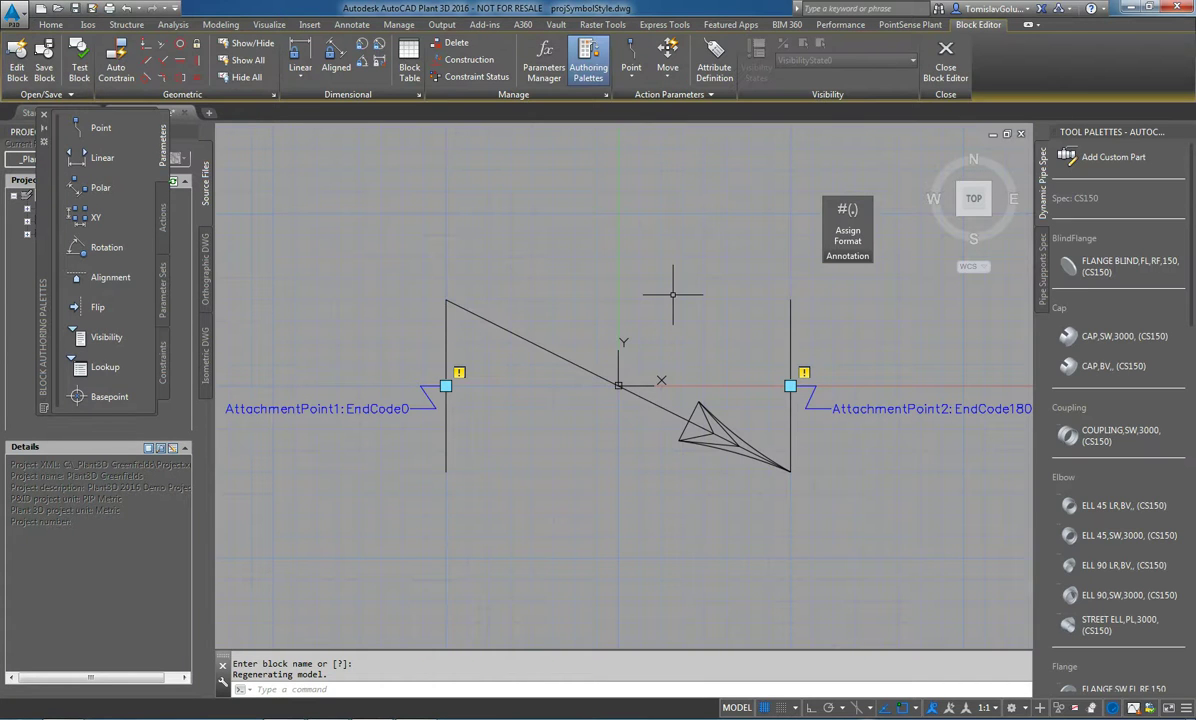
pyautogui.scroll(-2, 570, 362)
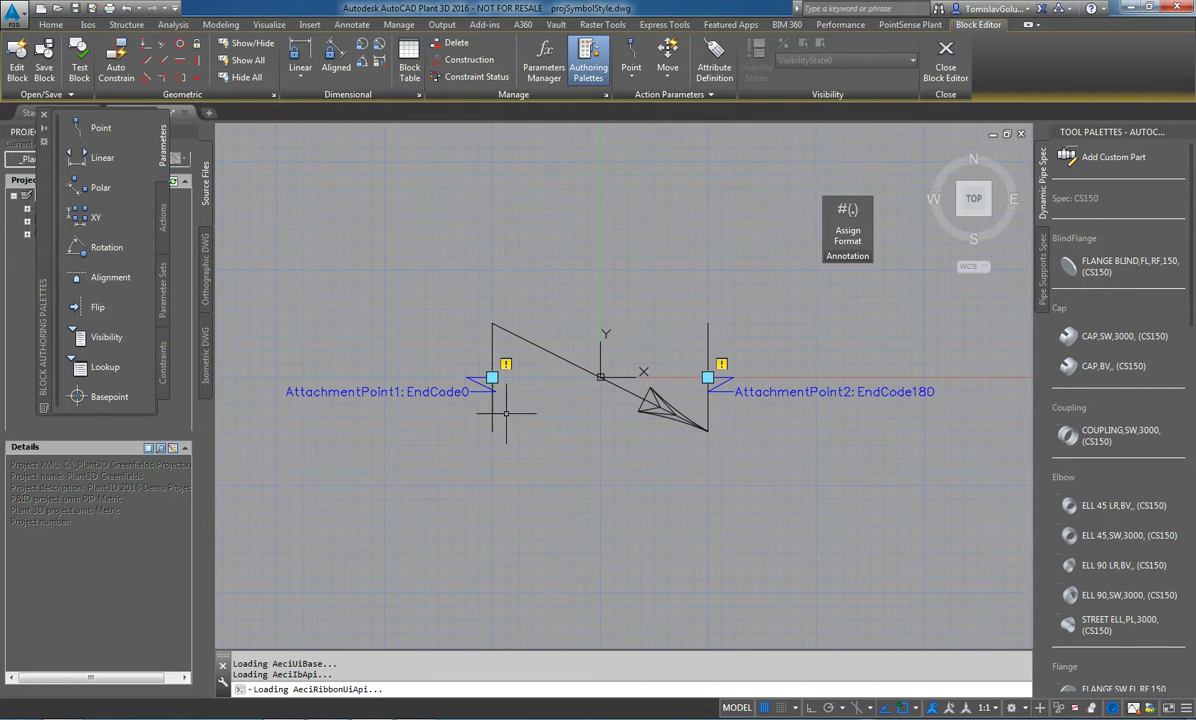
pyautogui.click(945, 58)
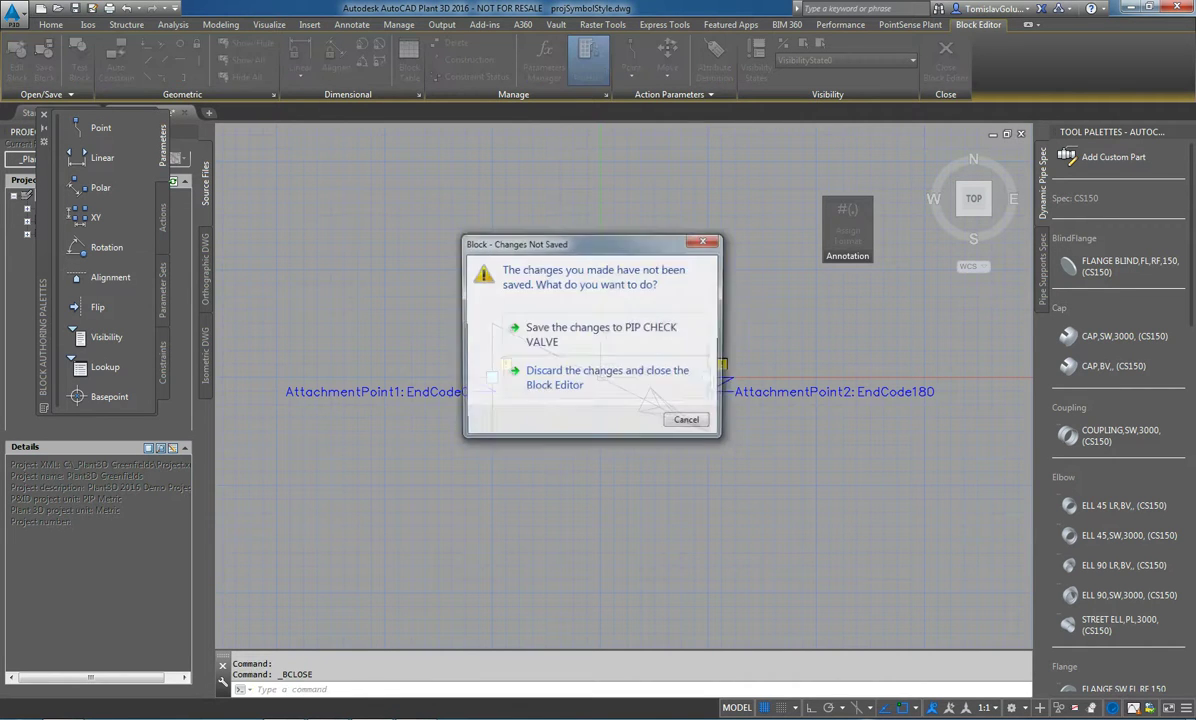
pyautogui.click(592, 379)
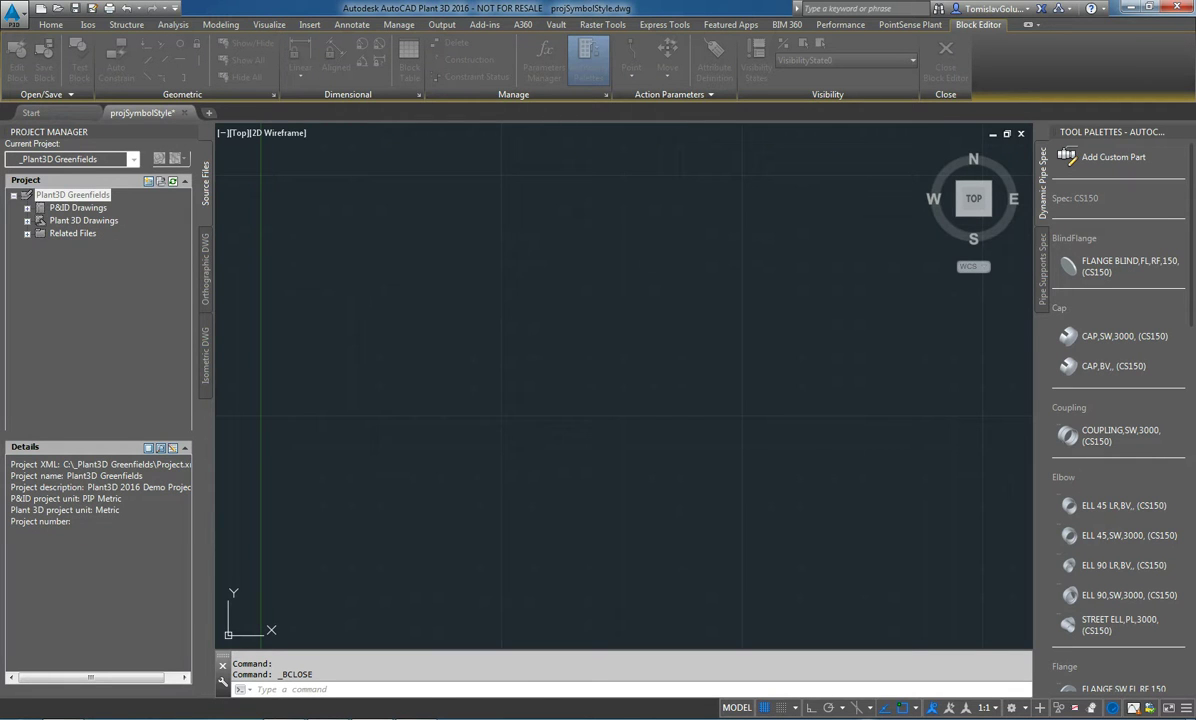
# Inspect the line settings of the Primary Line Segment class under Pipe Line Segments without changing them
pyautogui.scroll(-8, 365, 340)
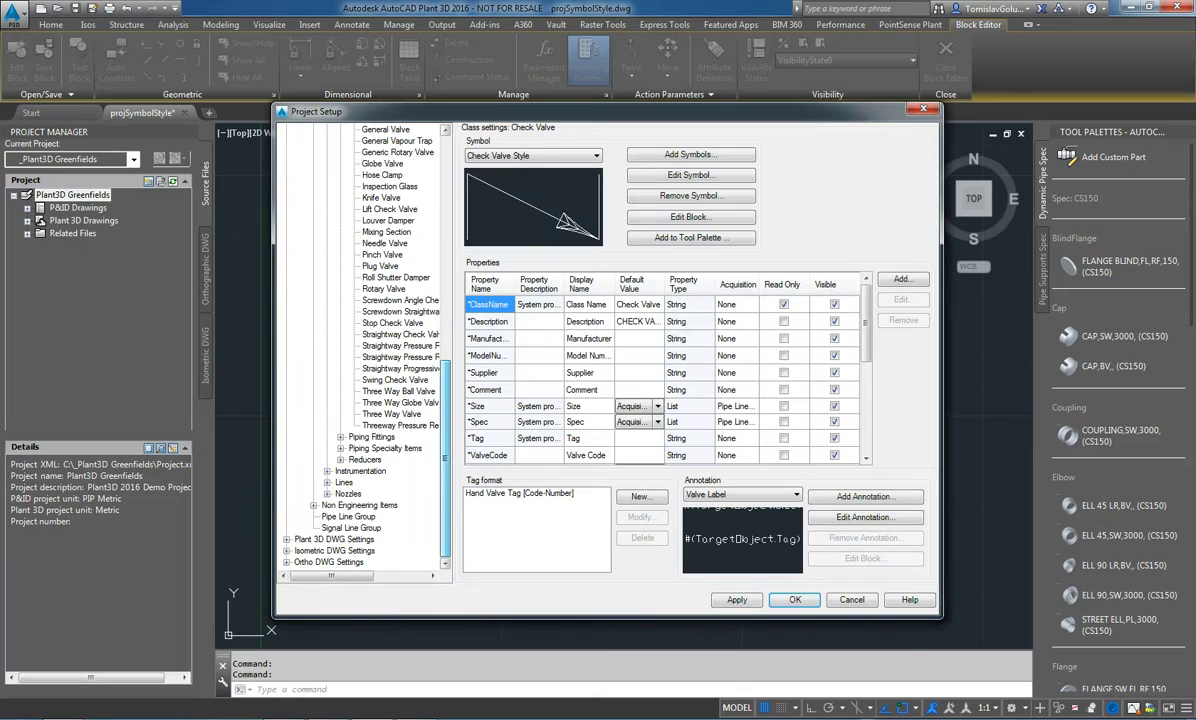
pyautogui.click(327, 482)
pyautogui.click(340, 494)
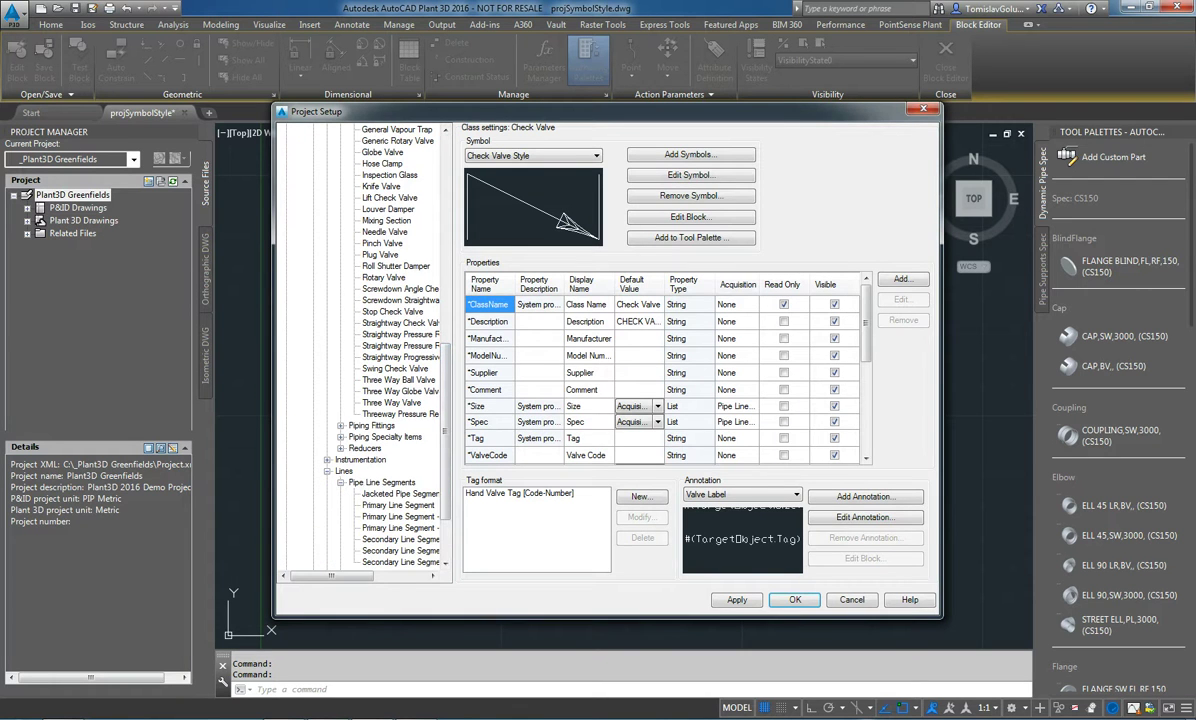
pyautogui.click(398, 505)
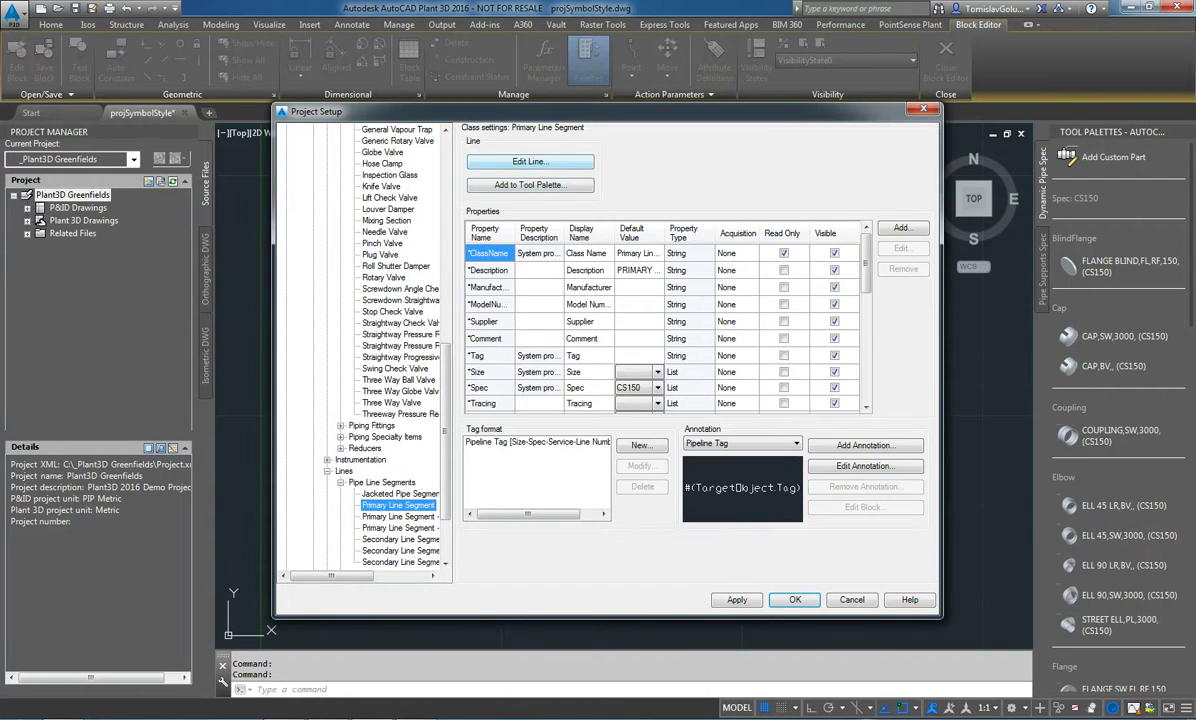
pyautogui.click(530, 161)
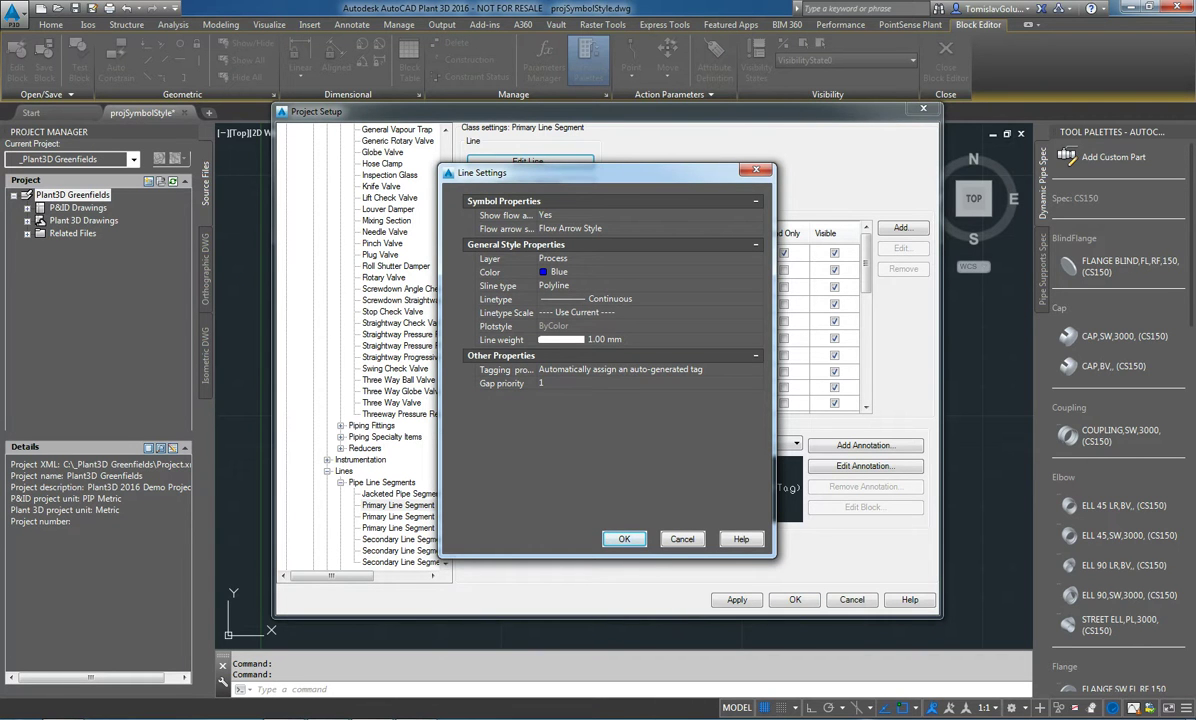
pyautogui.click(682, 539)
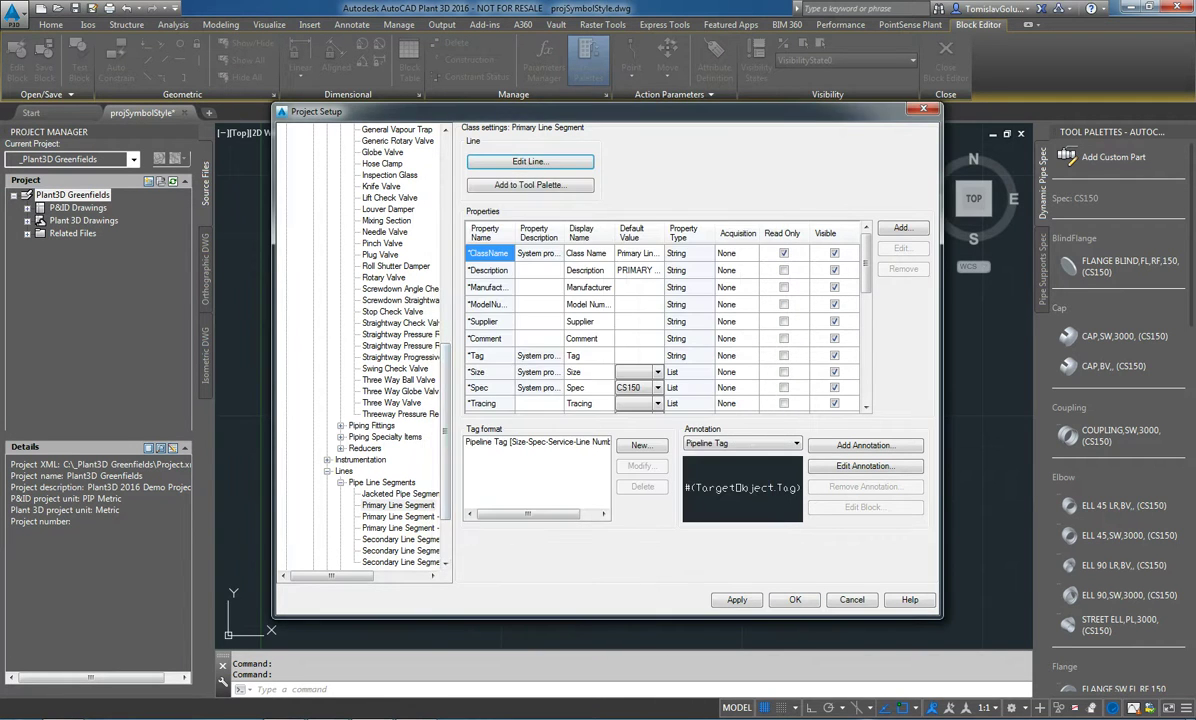
# View the class settings of the Flow Arrow under Non Engineering Items
pyautogui.moveTo(445, 432); pyautogui.dragTo(445, 470)
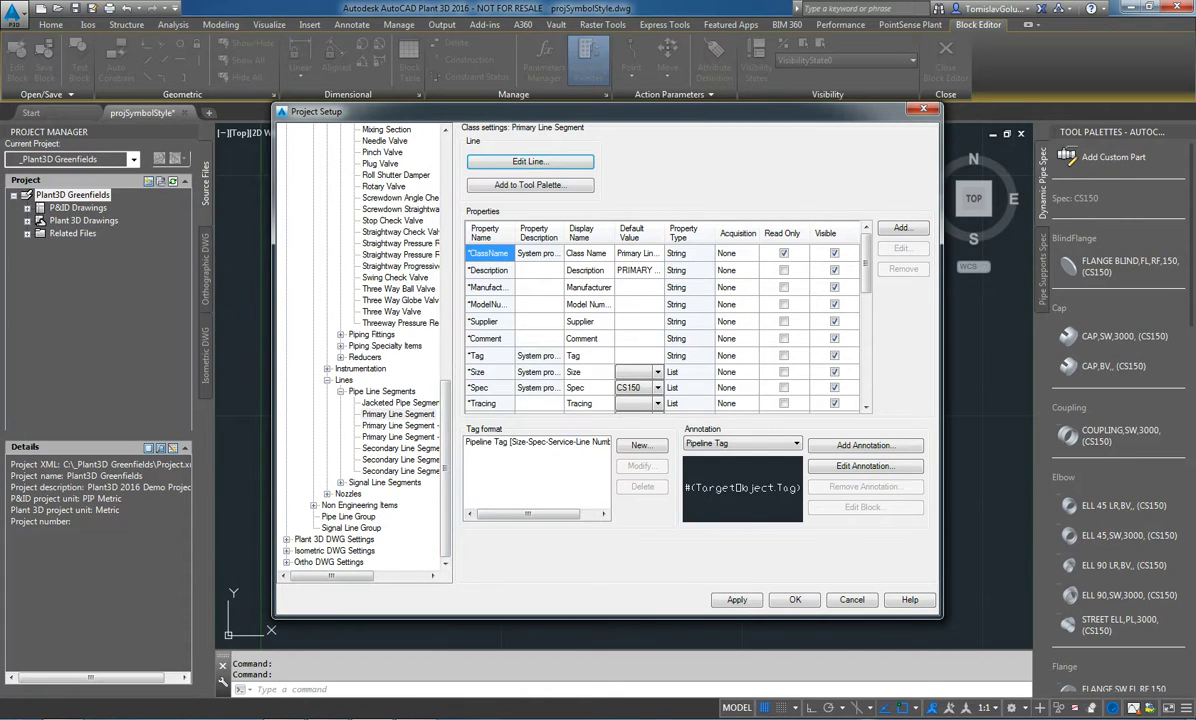
pyautogui.click(313, 505)
pyautogui.click(353, 517)
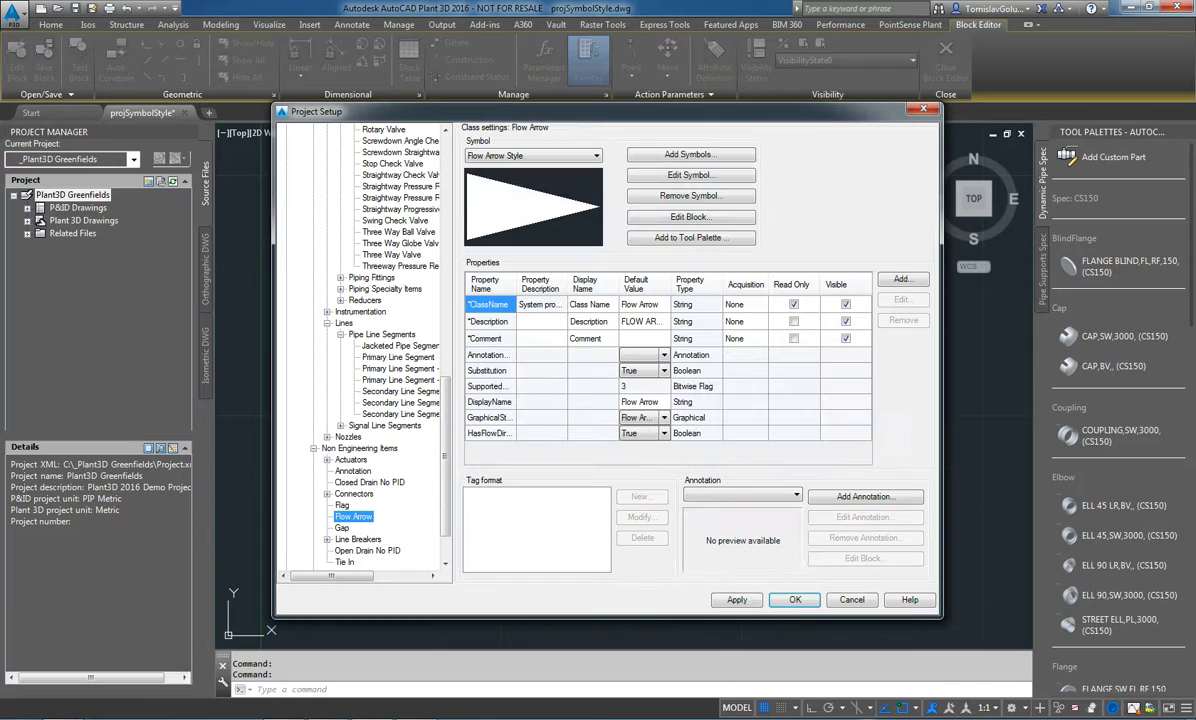
# View the Hand Valves class and its symbol-adding options, then close the project setup without saving
pyautogui.scroll(20, 365, 350)
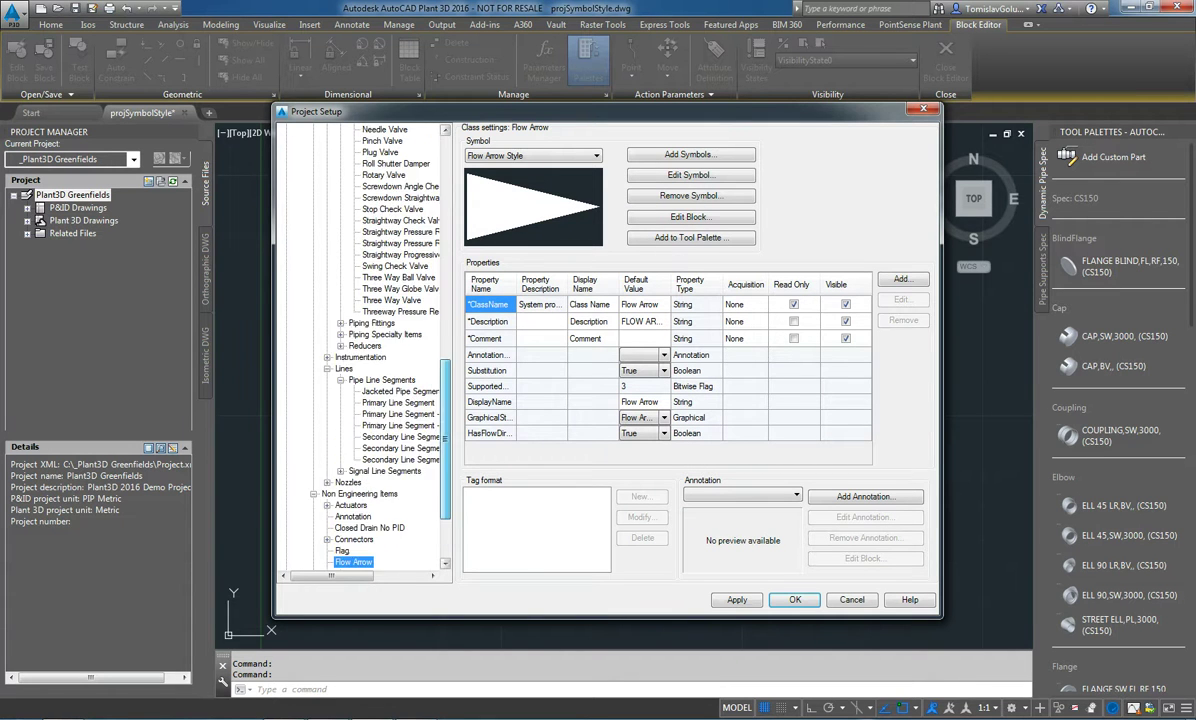
pyautogui.click(370, 221)
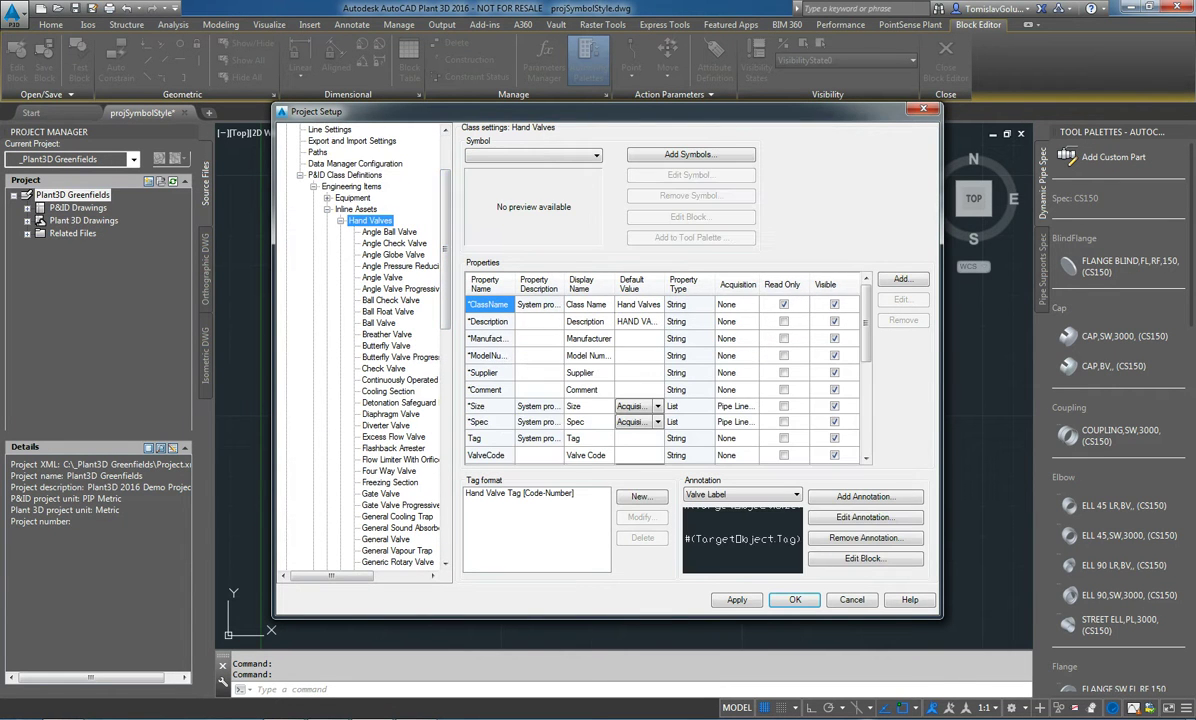
pyautogui.click(690, 154)
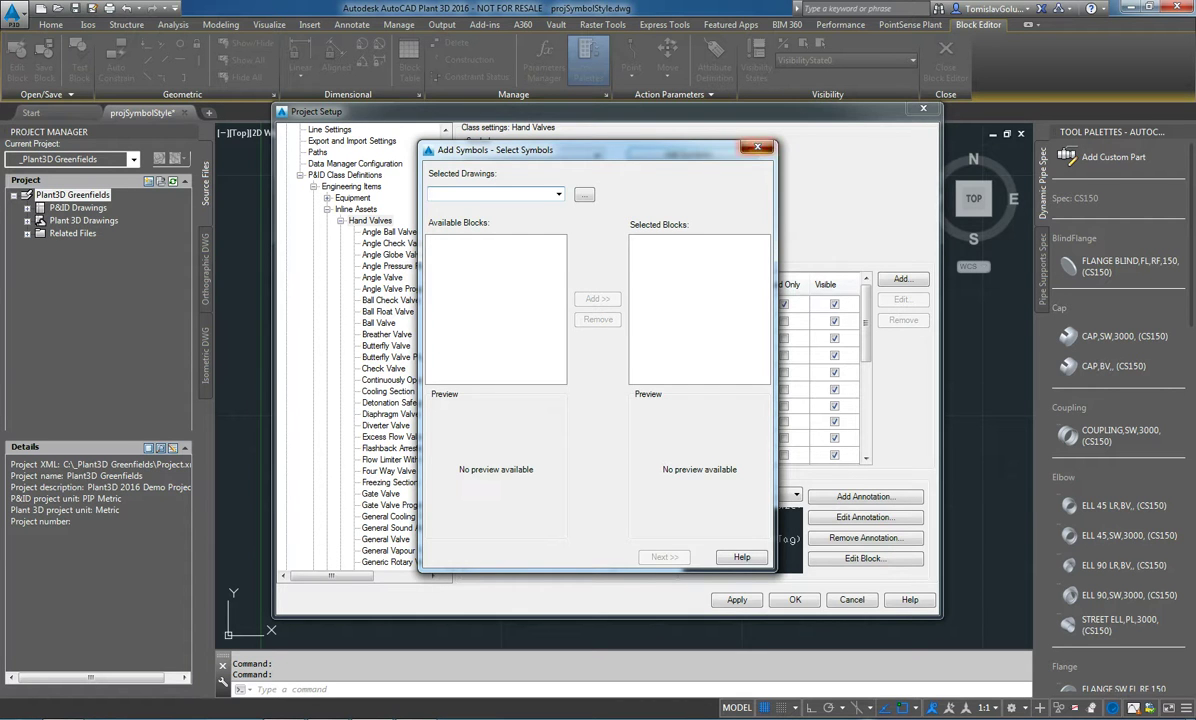
pyautogui.press('Escape')
pyautogui.click(852, 600)
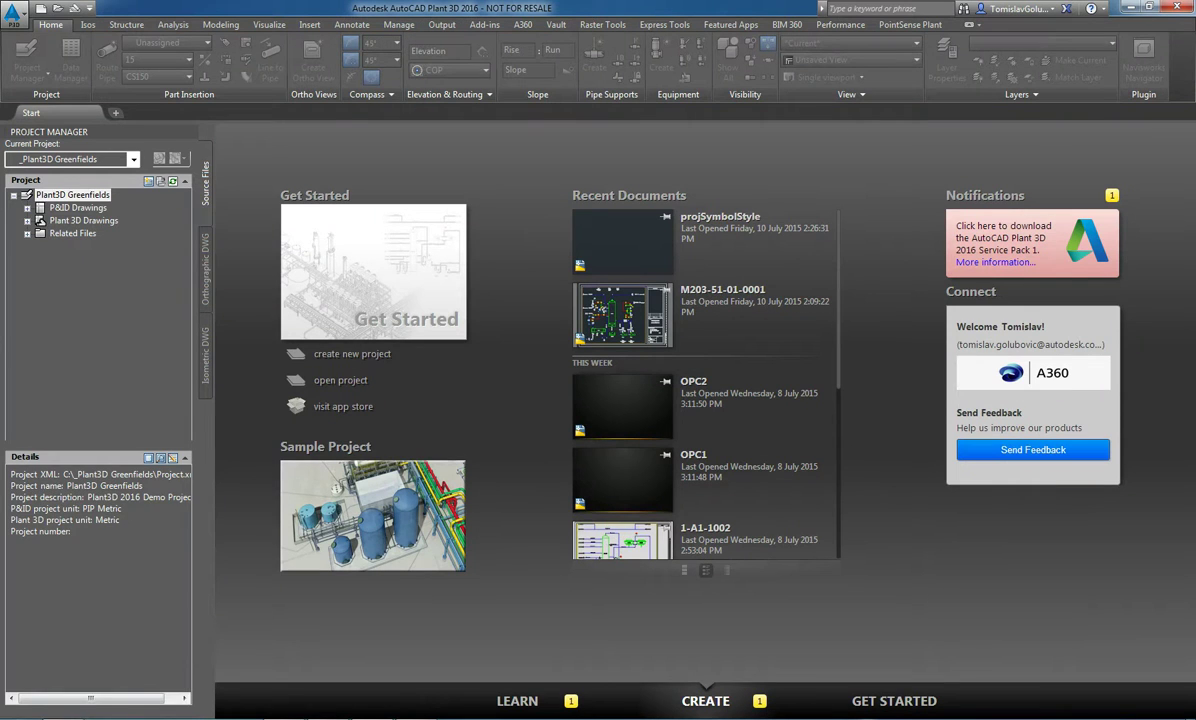
pyautogui.doubleClick(78, 208)
pyautogui.doubleClick(77, 220)
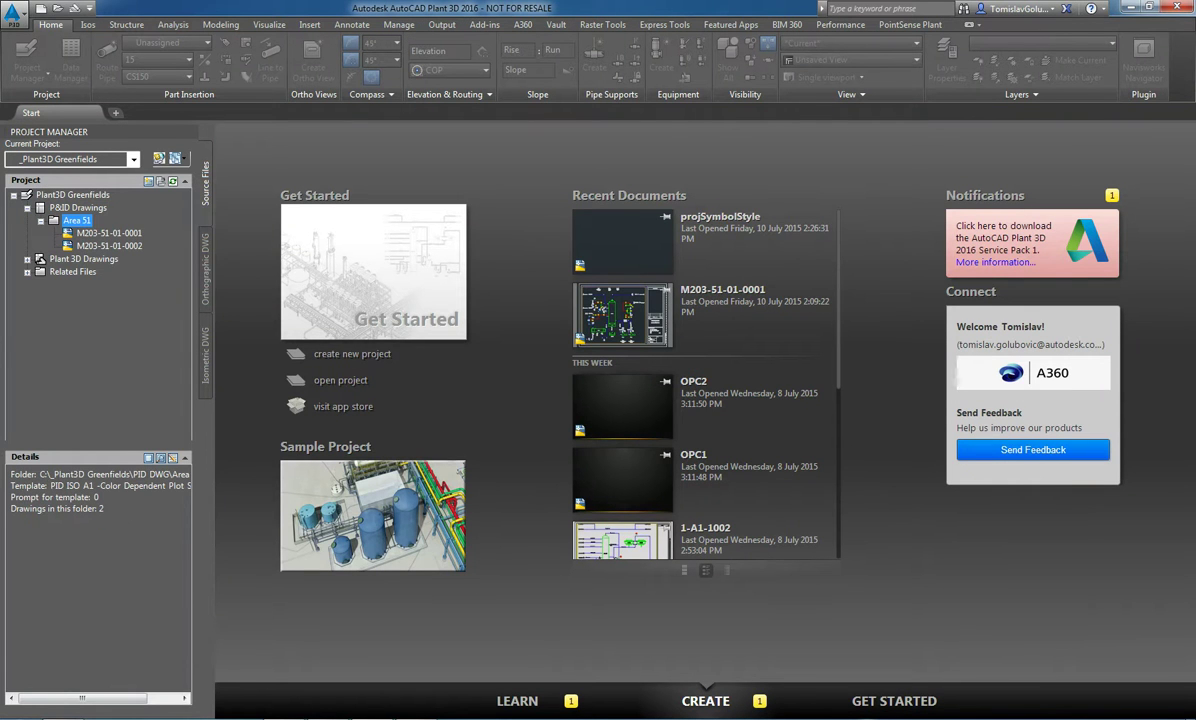
pyautogui.doubleClick(109, 233)
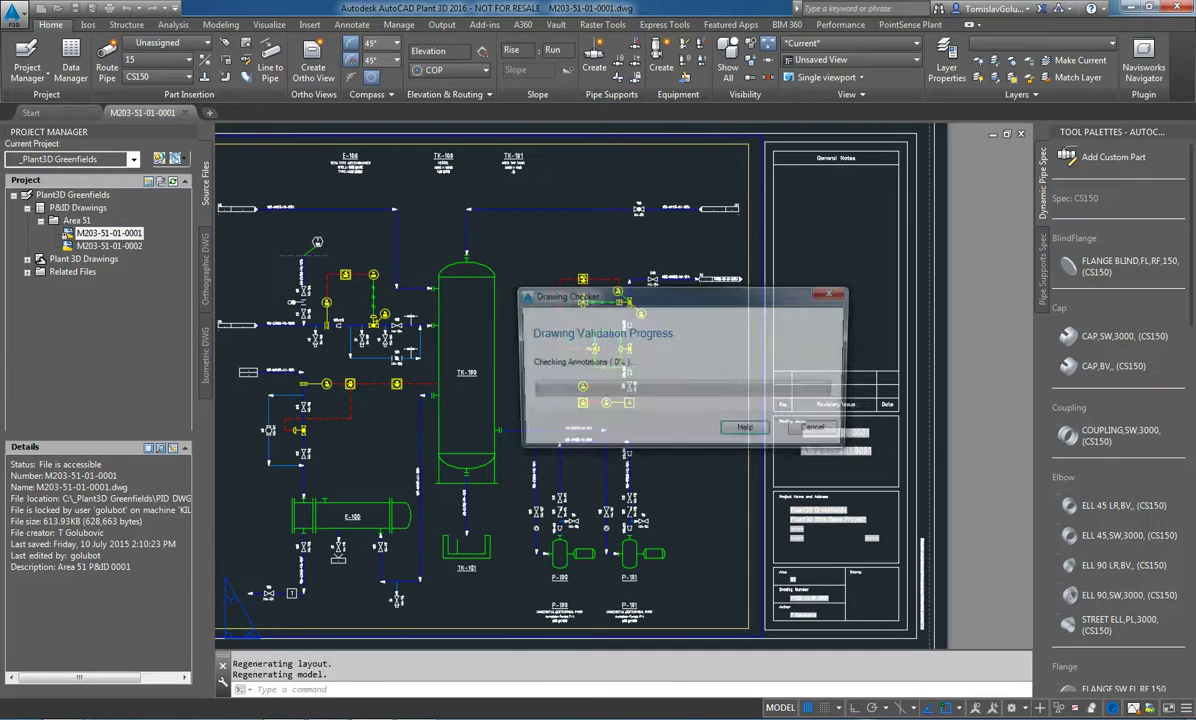
pyautogui.click(540, 398)
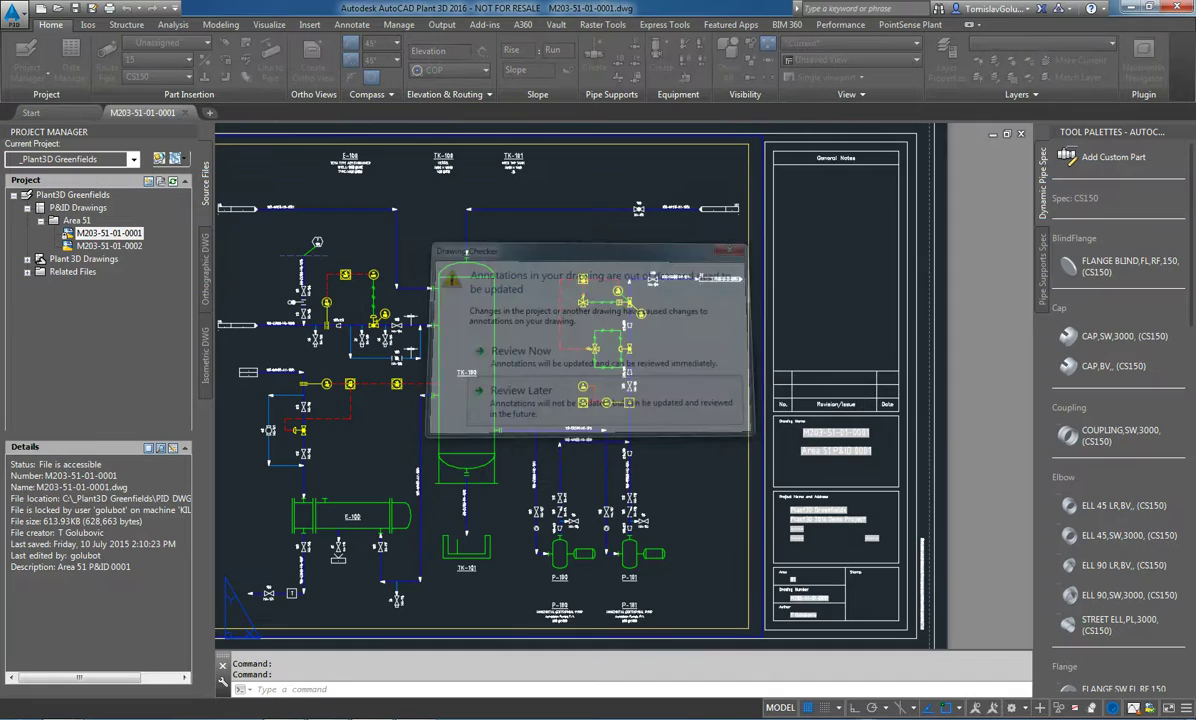
# Activate the layout viewport's model space and bring the area around exchanger E-100 into close view
pyautogui.doubleClick(536, 378)
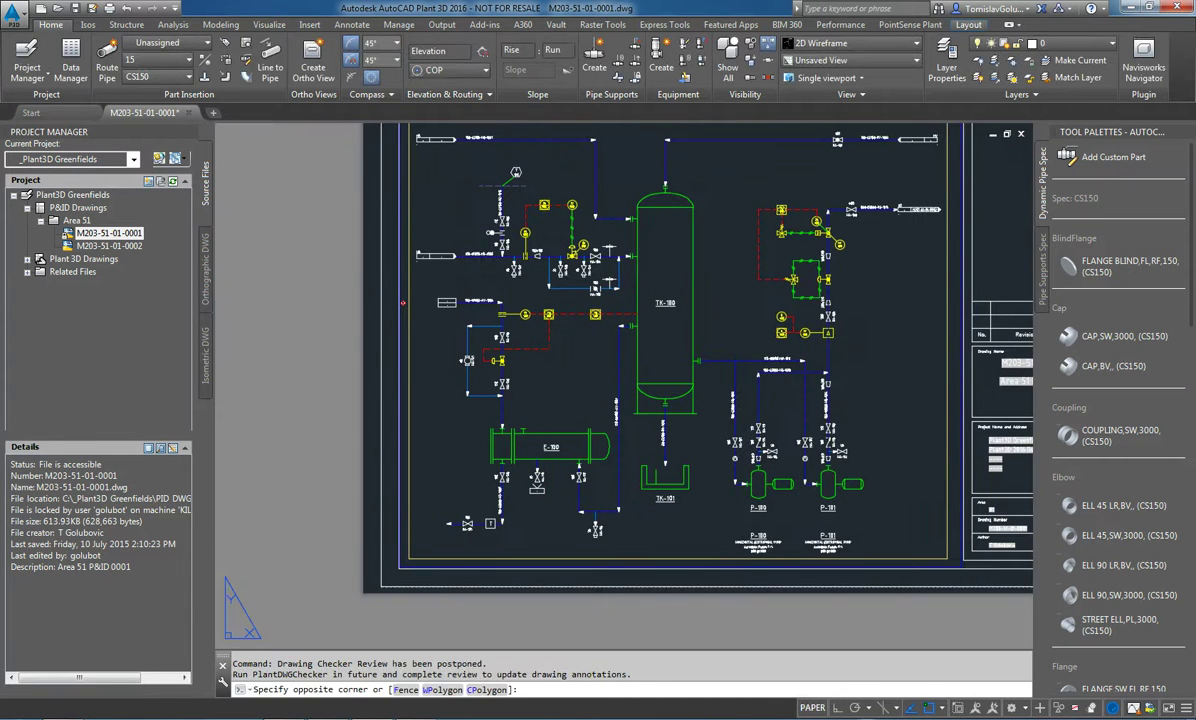
pyautogui.scroll(4, 552, 385)
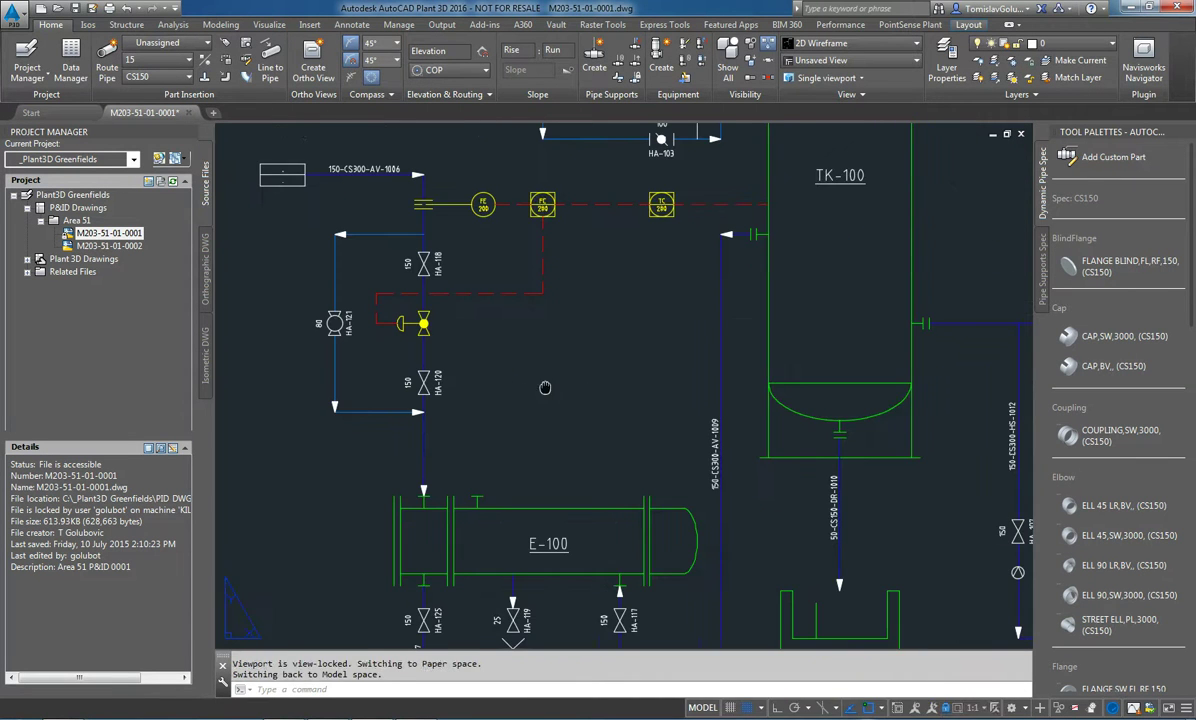
pyautogui.moveTo(503, 477); pyautogui.dragTo(480, 480, button='middle')
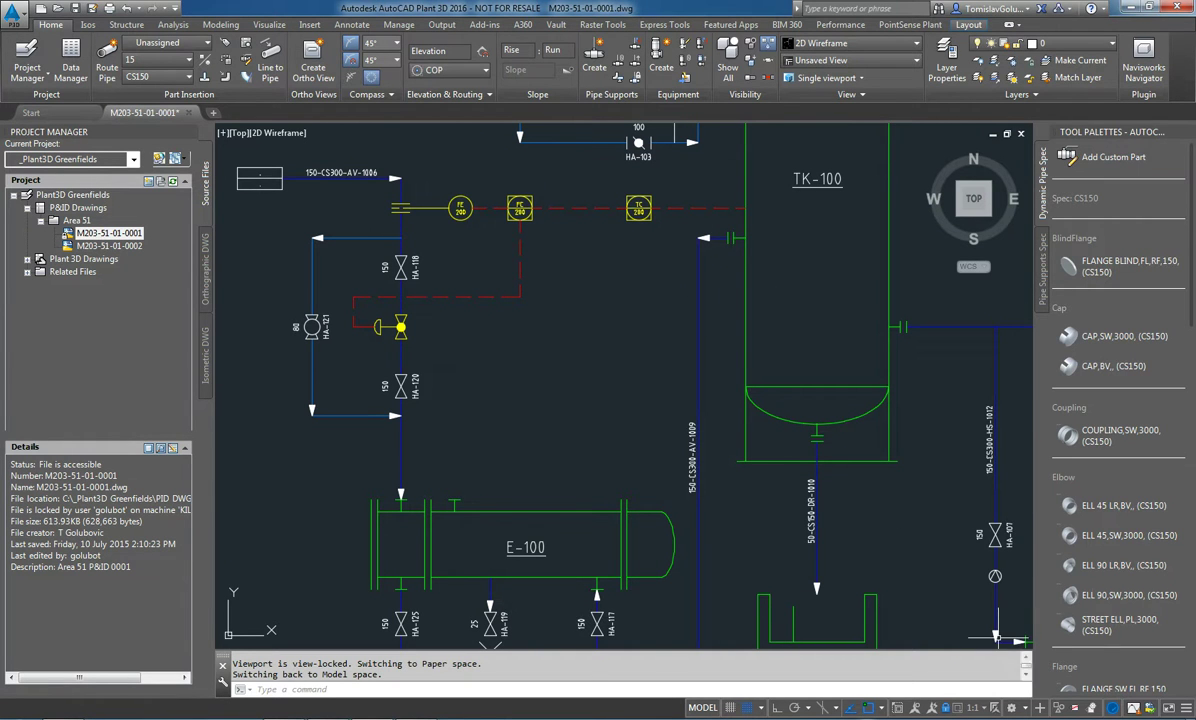
# Switch to the P&ID PIP workspace and dock its tool palettes beside the drawing
pyautogui.click(1013, 708)
pyautogui.click(1034, 498)
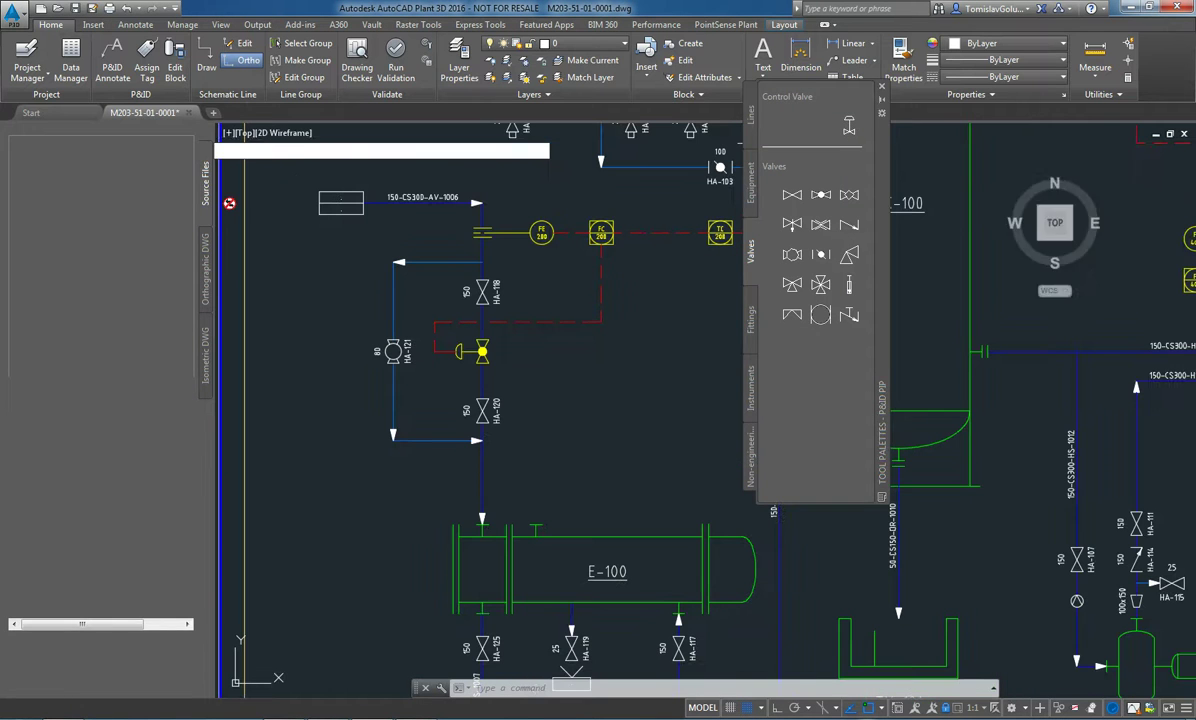
pyautogui.moveTo(882, 300)
pyautogui.mouseDown()
pyautogui.moveTo(924, 335)
pyautogui.moveTo(1195, 380)
pyautogui.mouseUp()
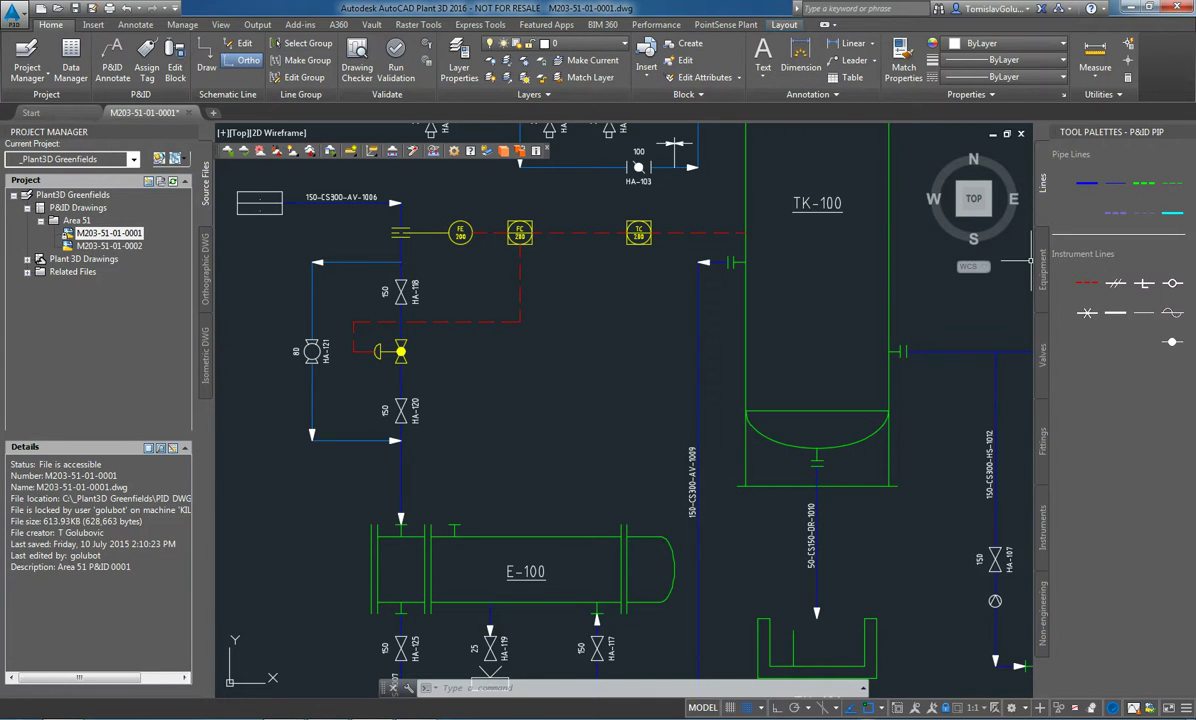
# Browse the Equipment, Fittings and Lines tools of the P&ID PIP palettes
pyautogui.click(1042, 270)
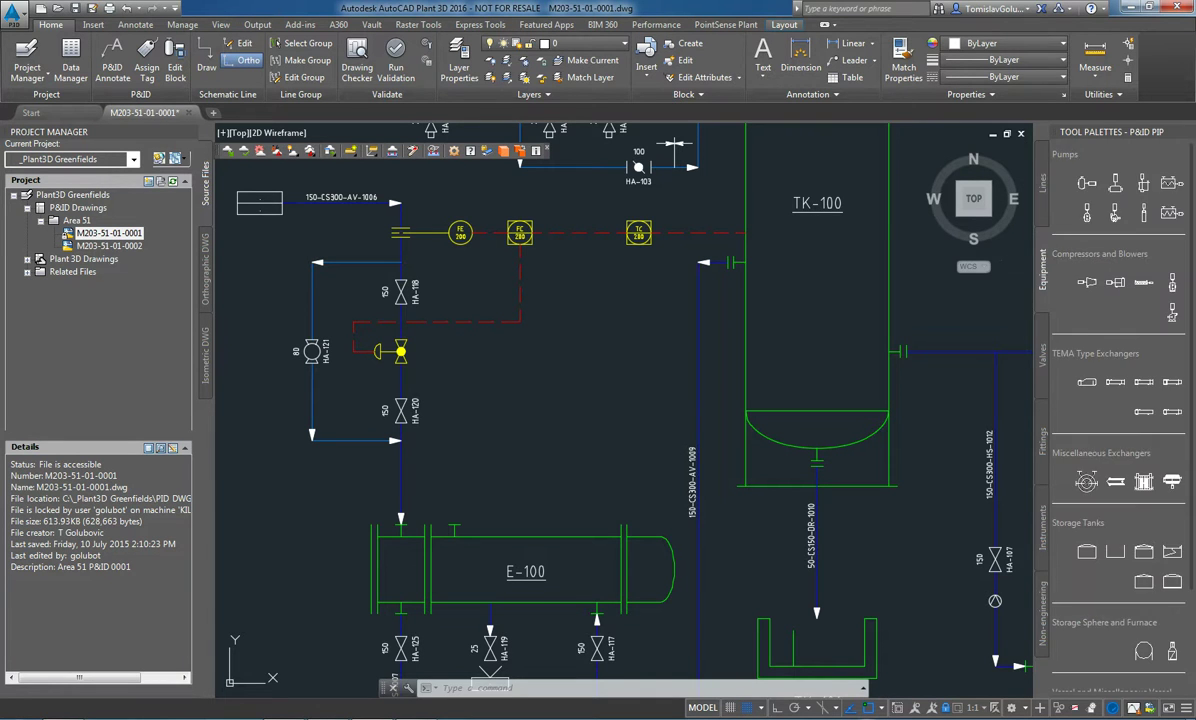
pyautogui.click(1042, 440)
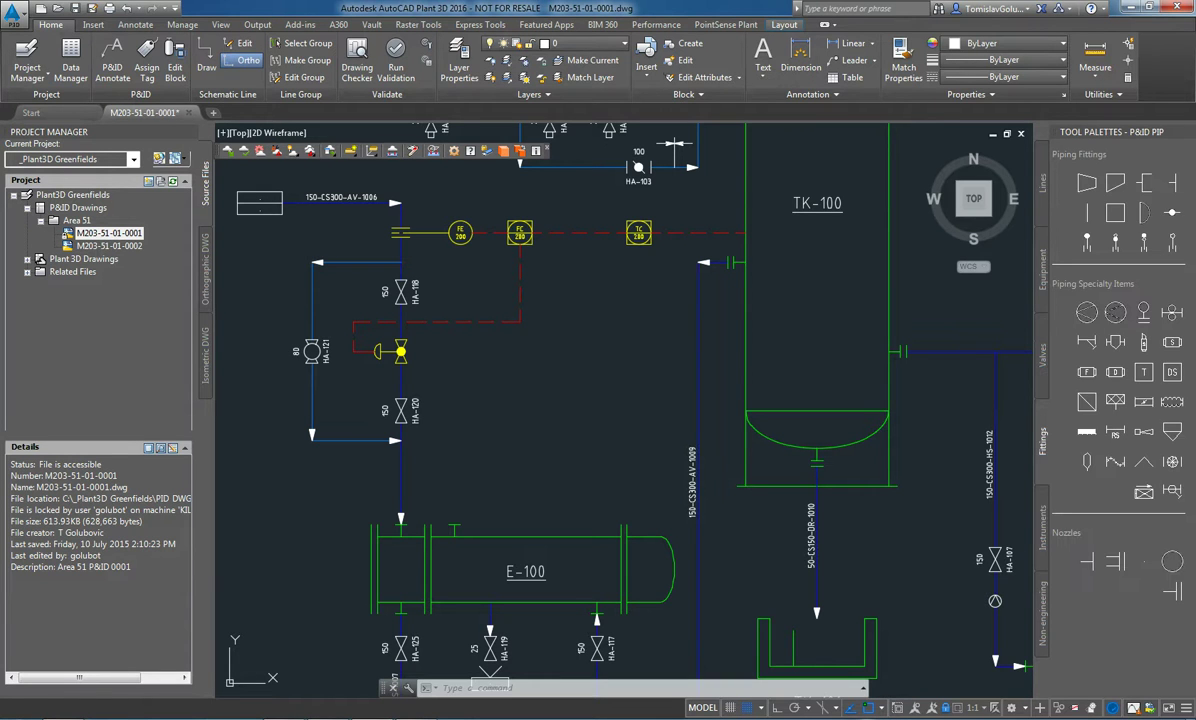
pyautogui.click(1042, 183)
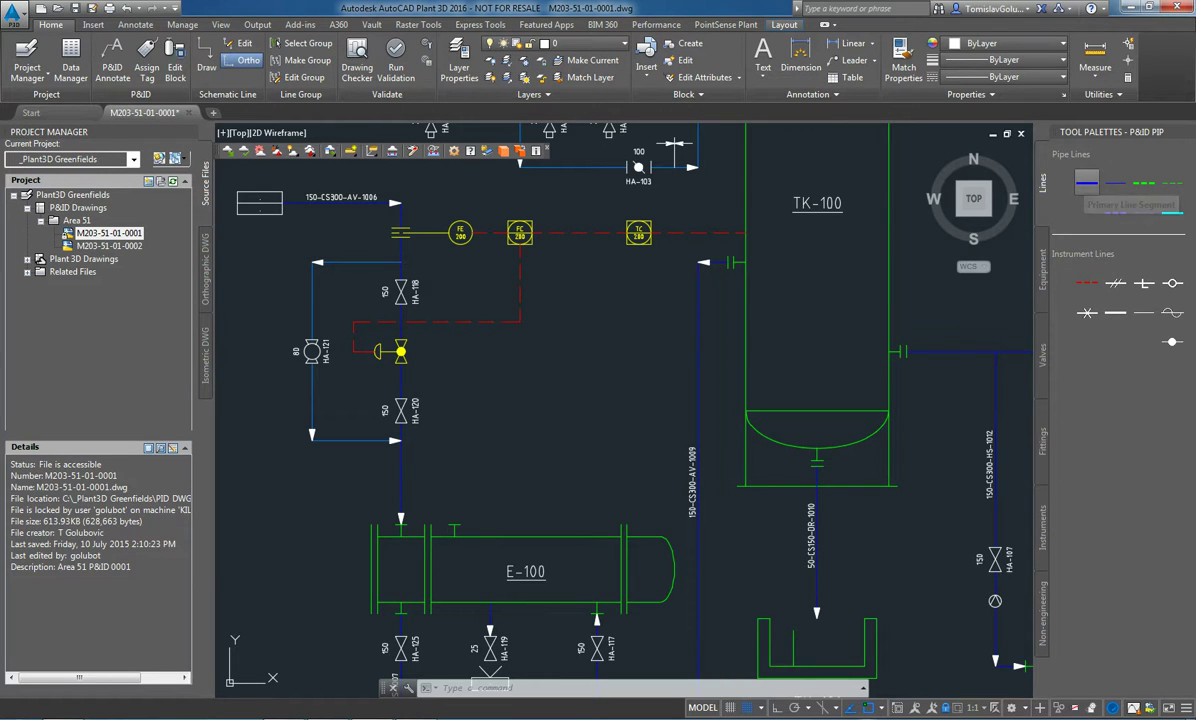
# Draw a Primary Line Segment from the free upper nozzle of E-100 up and across to the near side of TK-100
pyautogui.click(1087, 184)
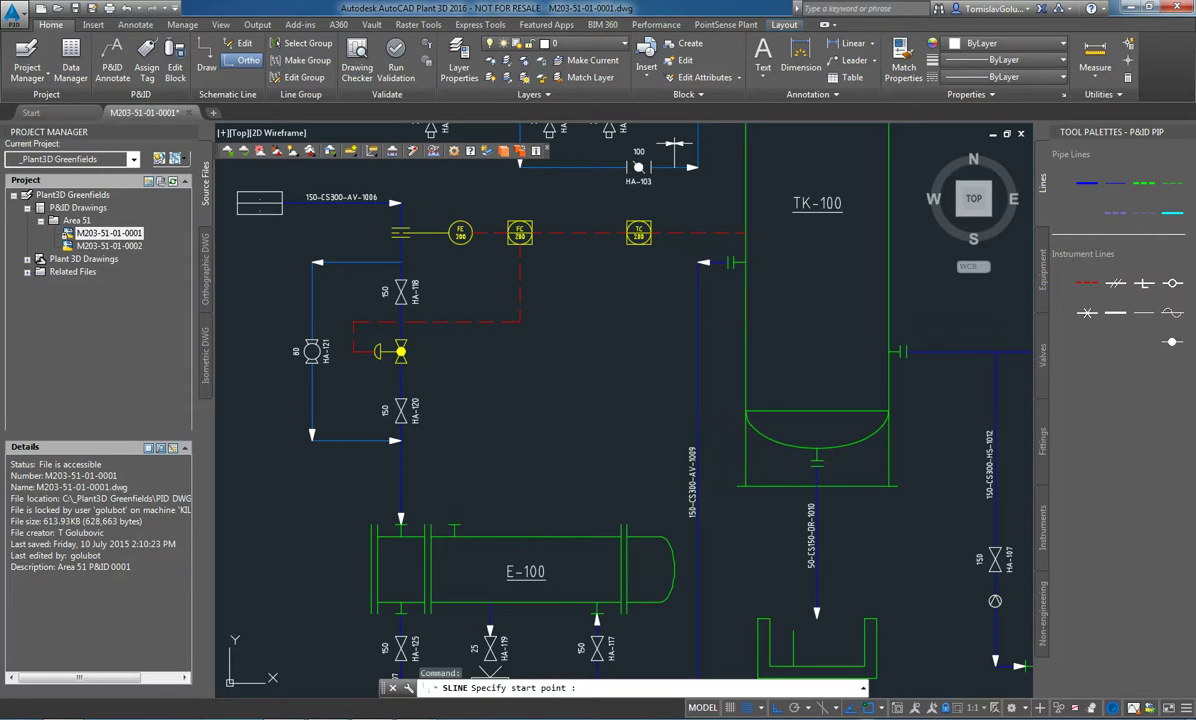
pyautogui.click(454, 525)
pyautogui.click(454, 357)
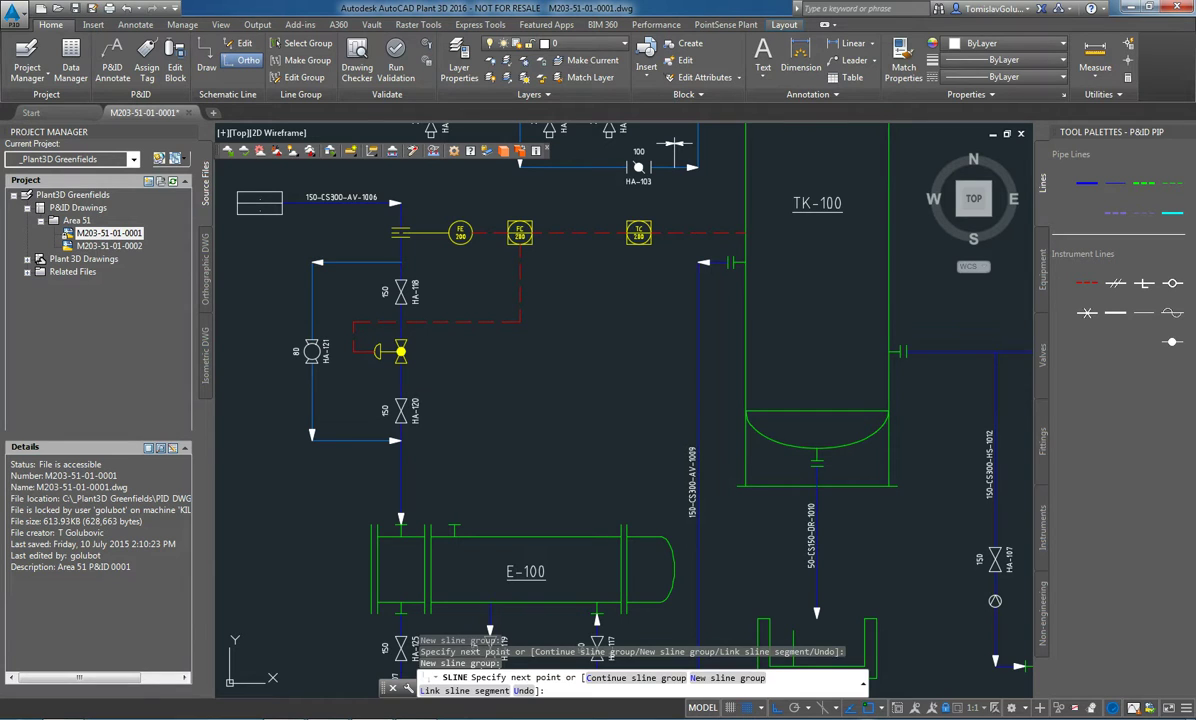
pyautogui.click(726, 357)
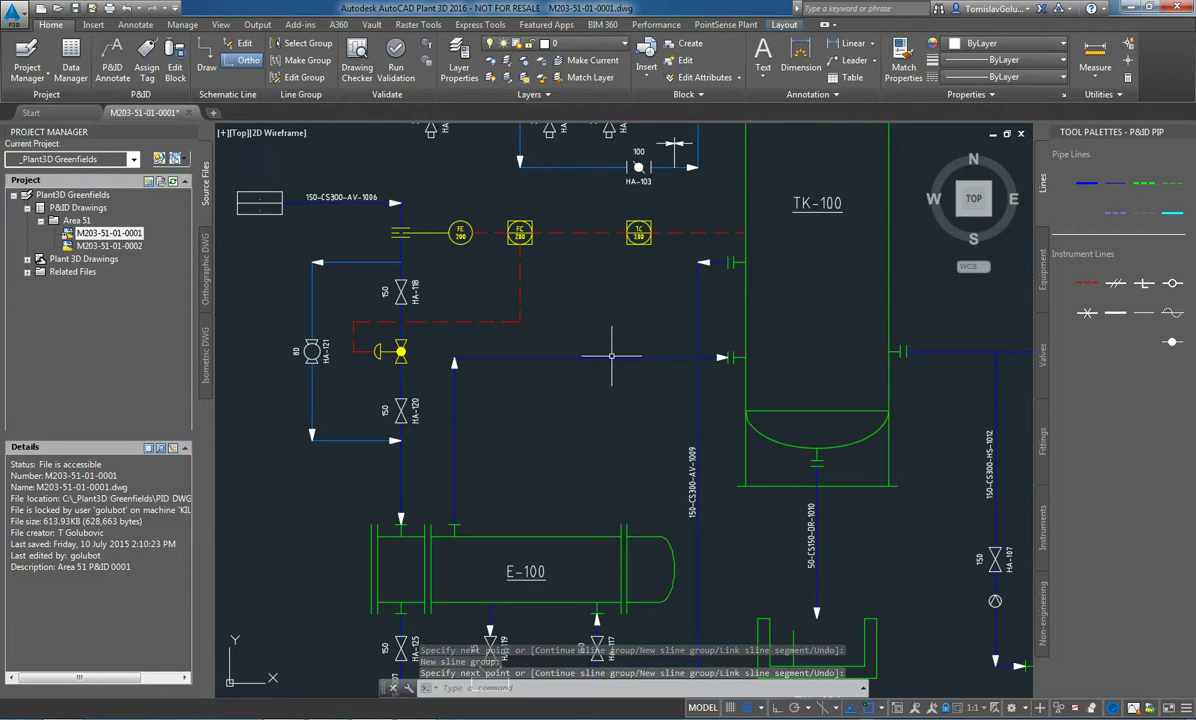
pyautogui.press('Return')
# Reverse the flow of the new line between E-100 and TK-100, and reverse it back toward TK-100
pyautogui.click(643, 356)
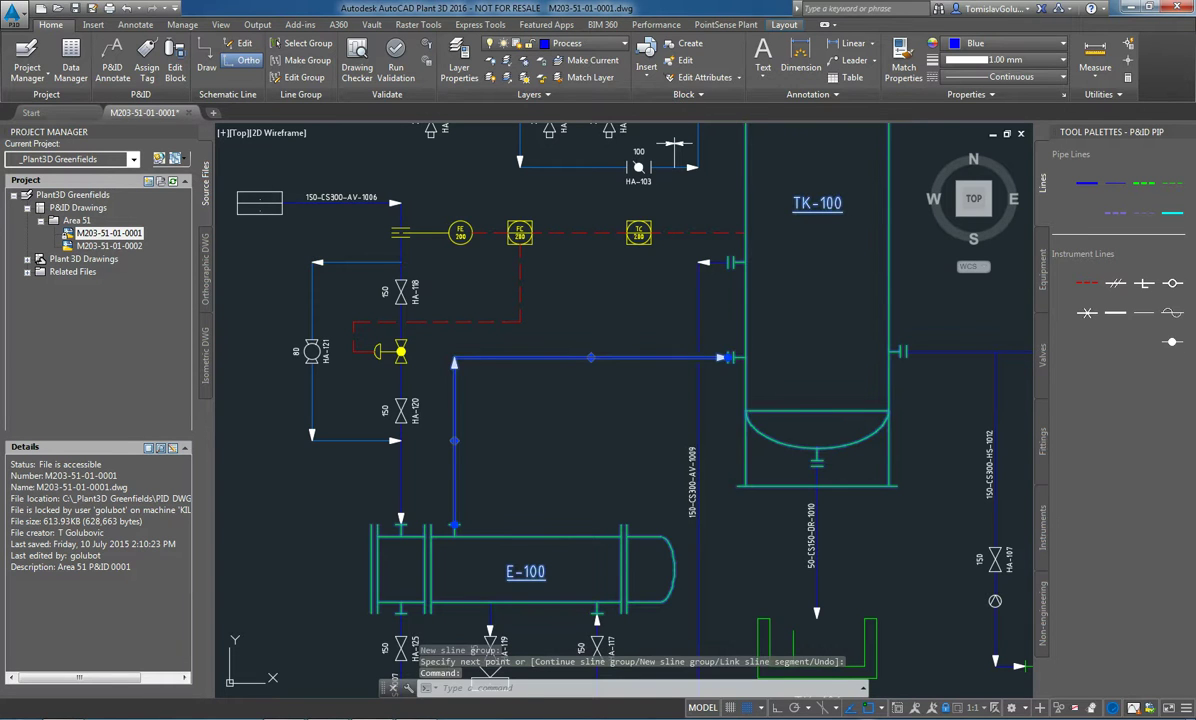
pyautogui.rightClick(643, 356)
pyautogui.moveTo(705, 376)
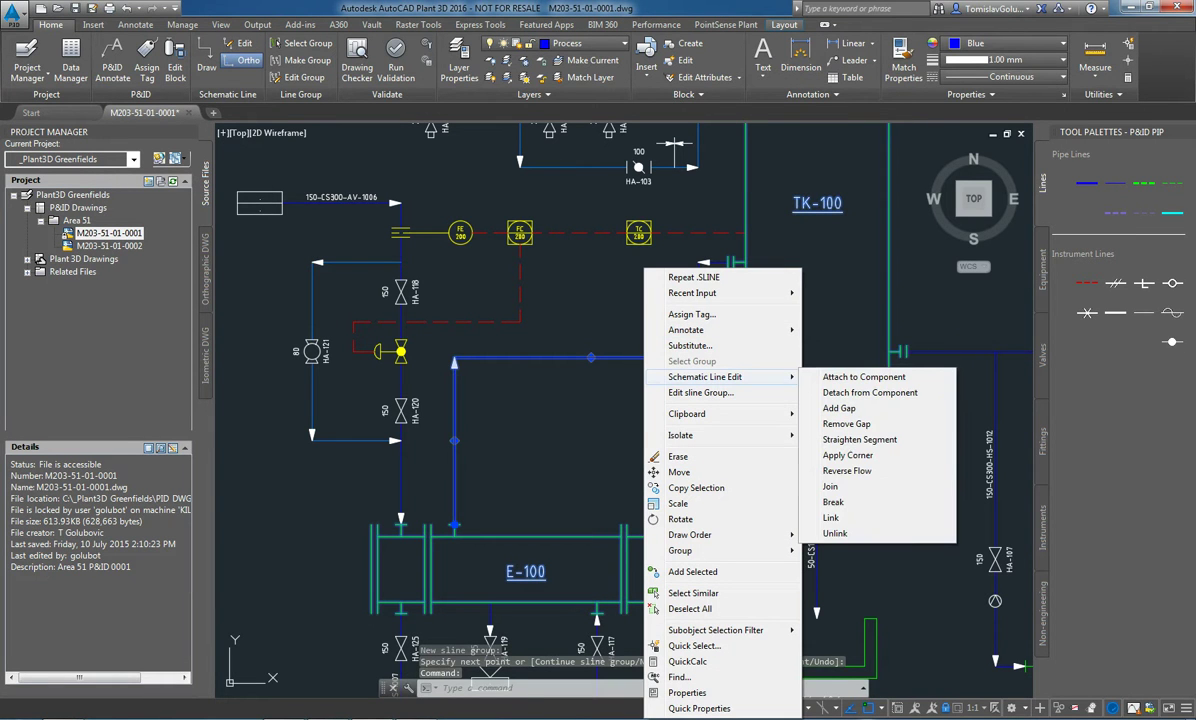
pyautogui.click(846, 470)
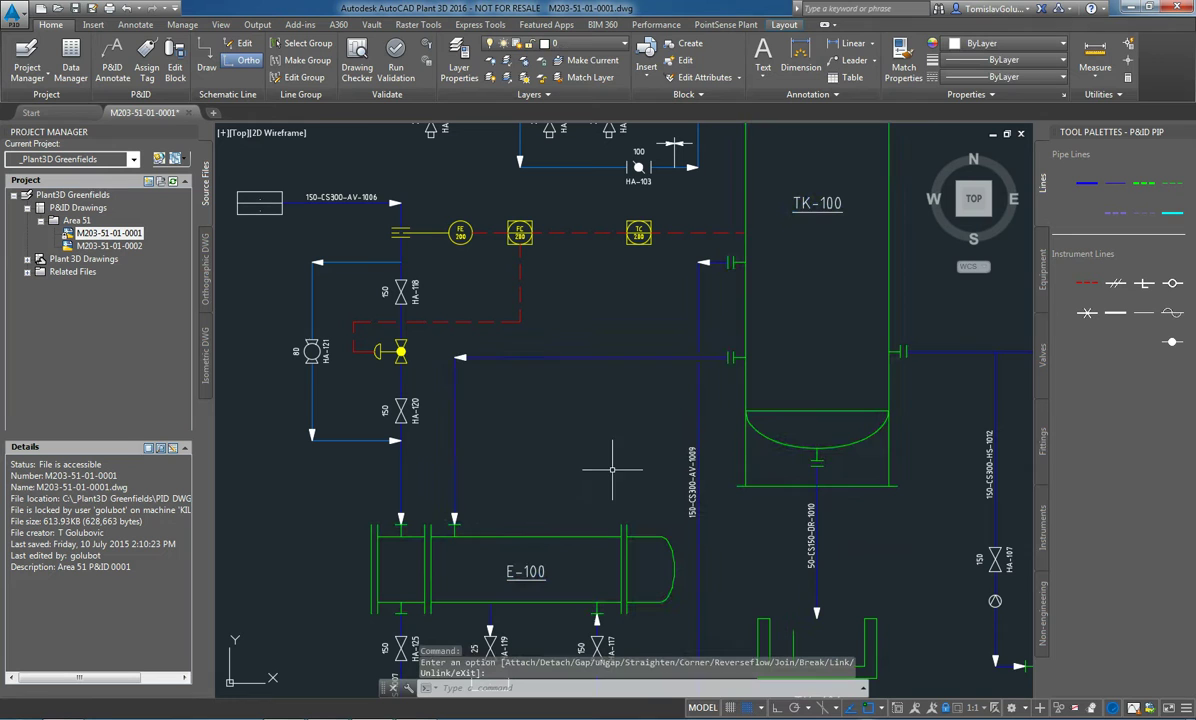
pyautogui.click(636, 357)
pyautogui.rightClick(636, 357)
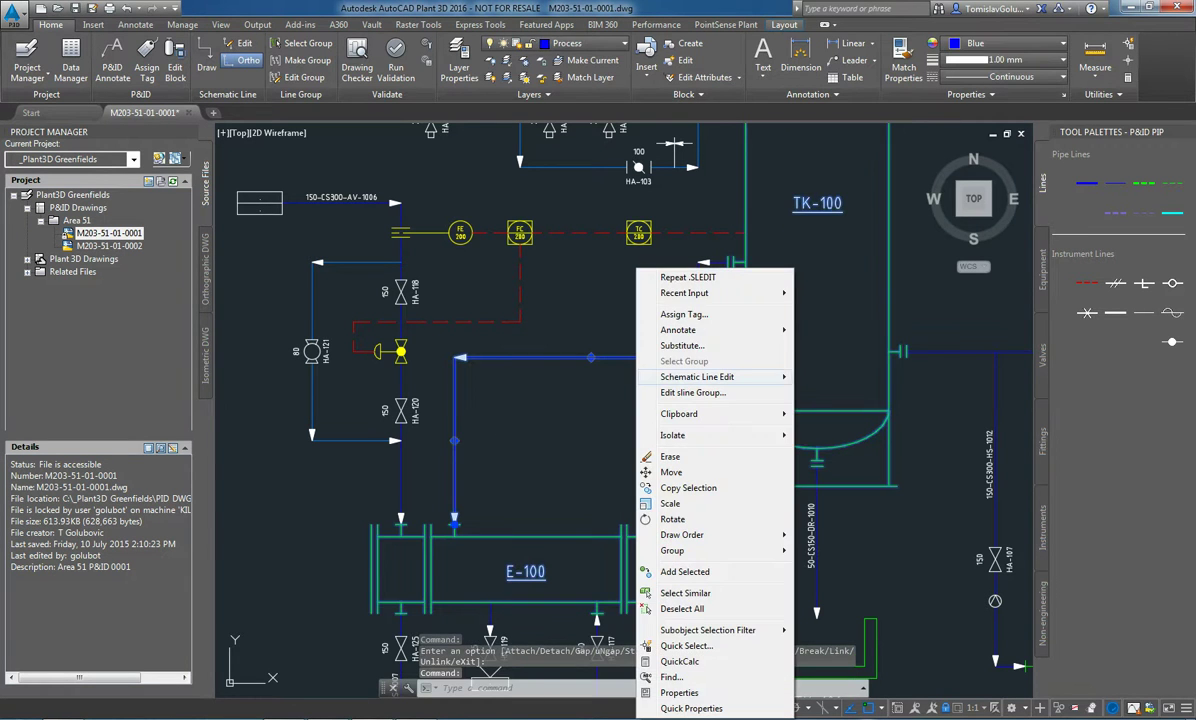
pyautogui.moveTo(705, 376)
pyautogui.click(839, 470)
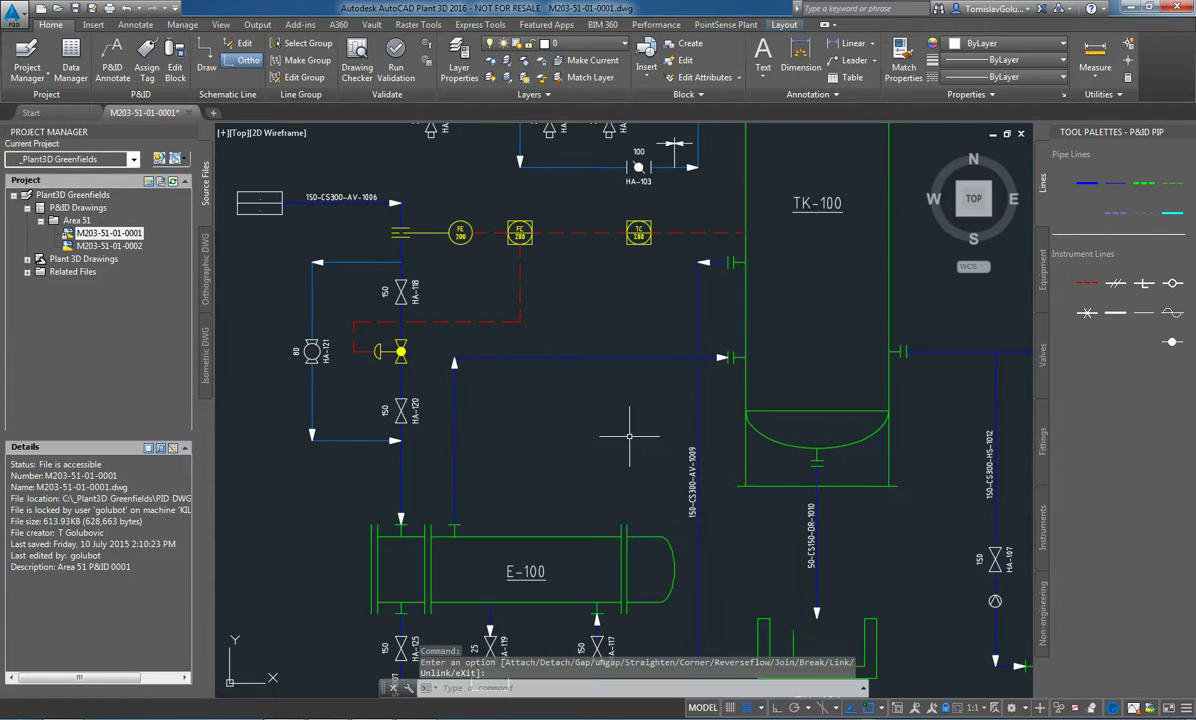
# Fill in the new line's tag with size 150, service GLR (glycol return) and line number 9999
pyautogui.click(631, 356)
pyautogui.rightClick(631, 356)
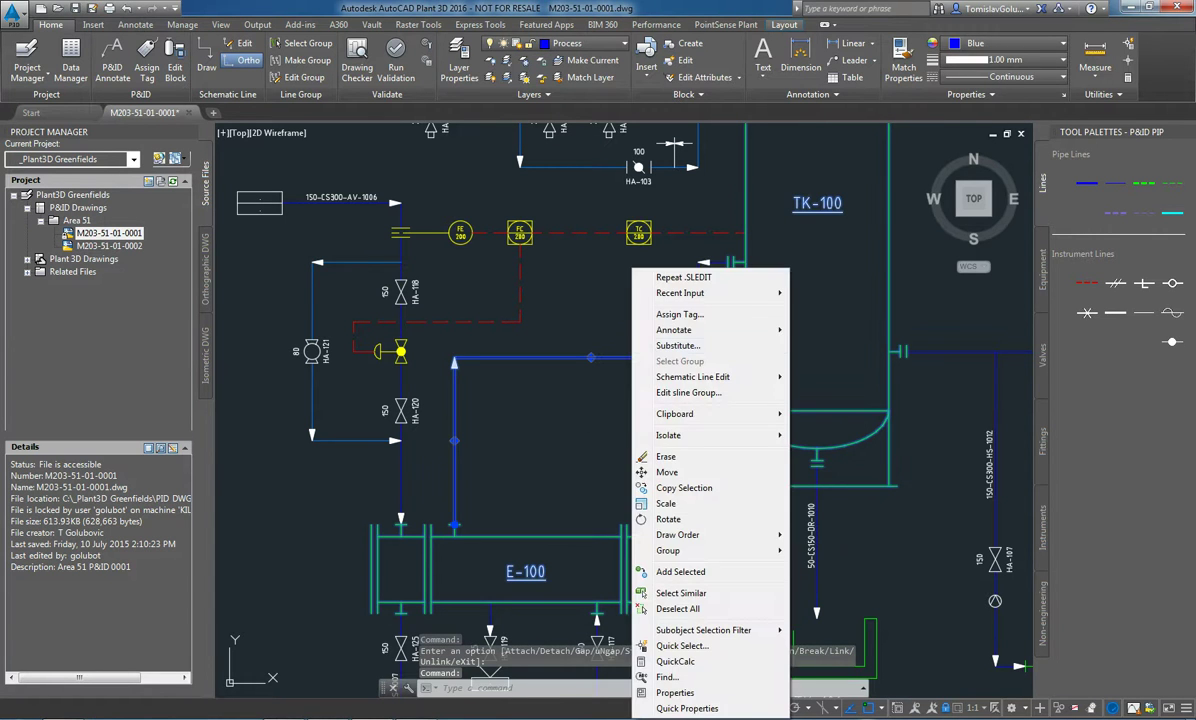
pyautogui.click(680, 314)
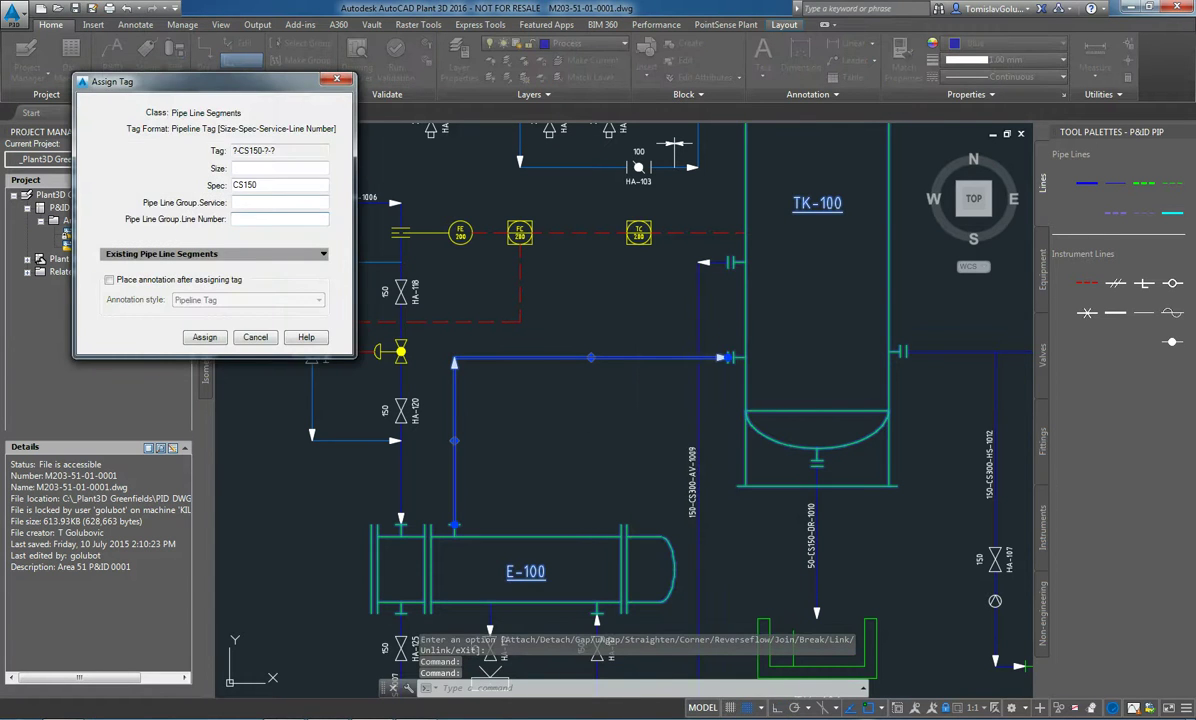
pyautogui.click(322, 168)
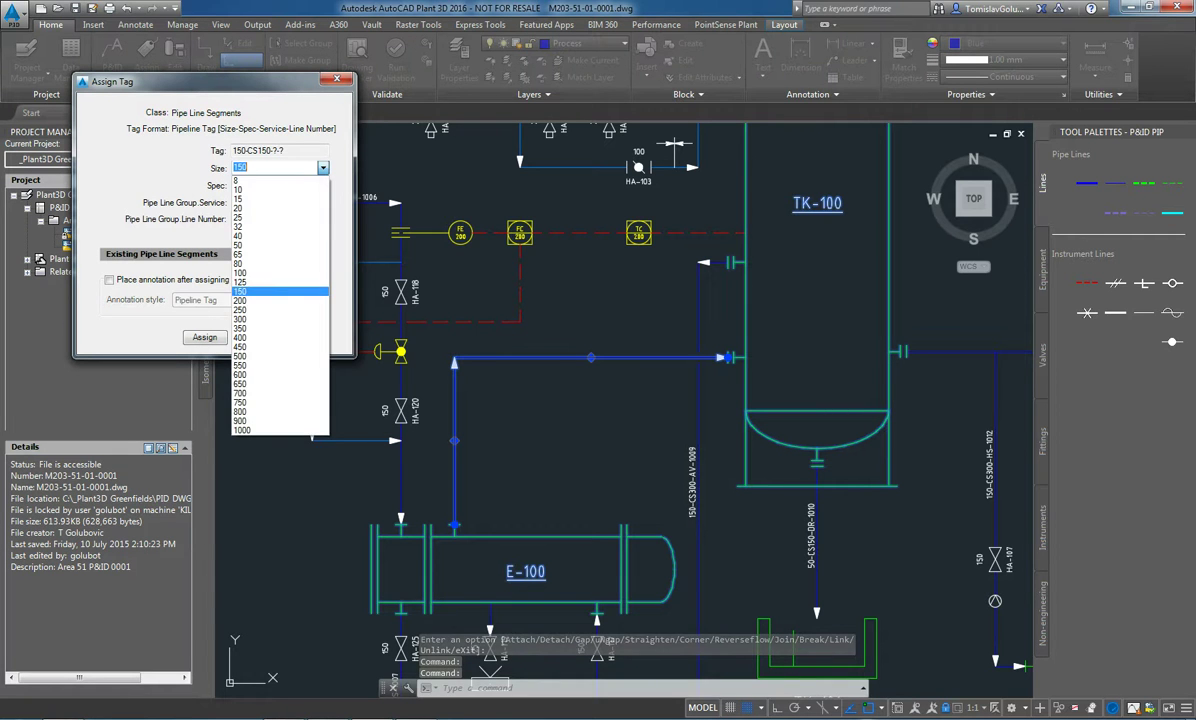
pyautogui.click(260, 291)
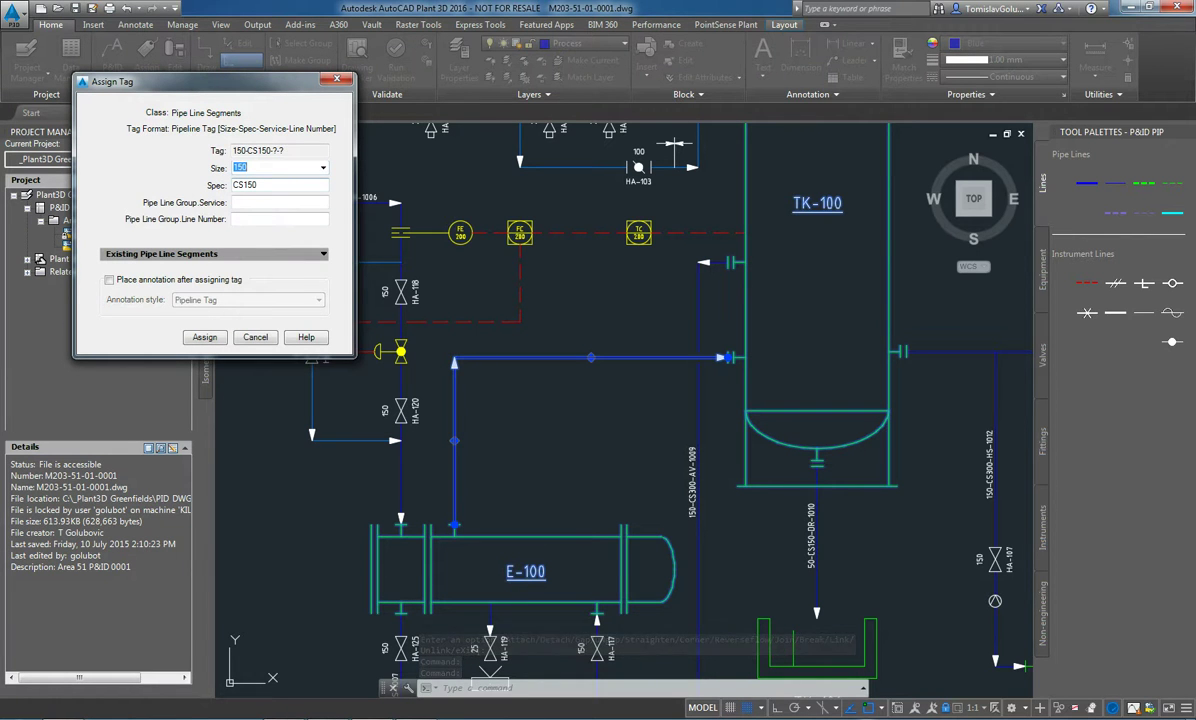
pyautogui.click(322, 202)
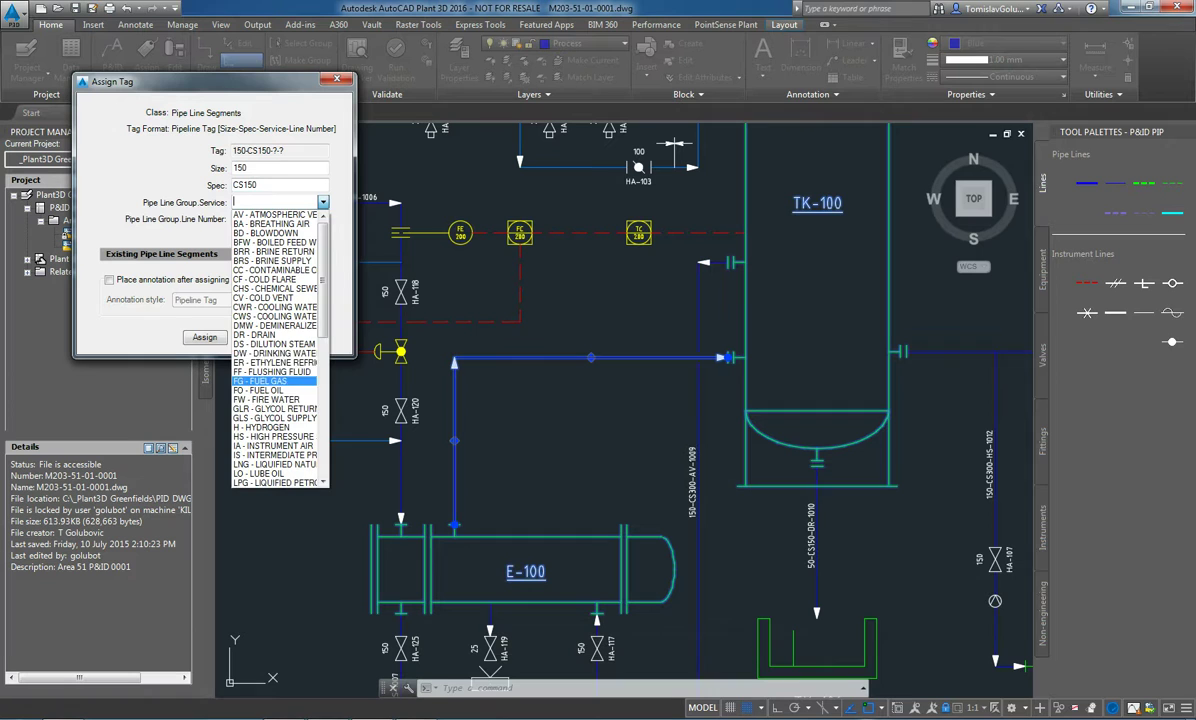
pyautogui.press('Down')
pyautogui.press('Down')
pyautogui.press('Down')
pyautogui.press('Return')
pyautogui.click(260, 219)
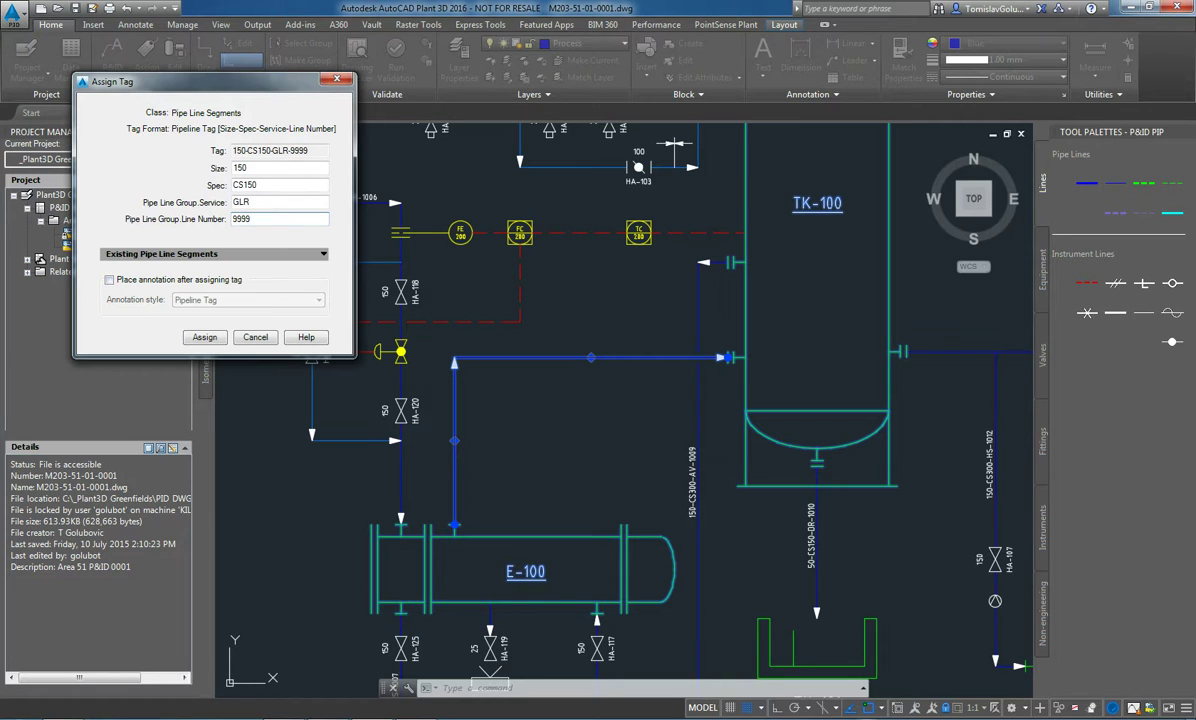
# Assign the tag and place its Pipeline Tag annotation above the line's horizontal run
pyautogui.click(109, 280)
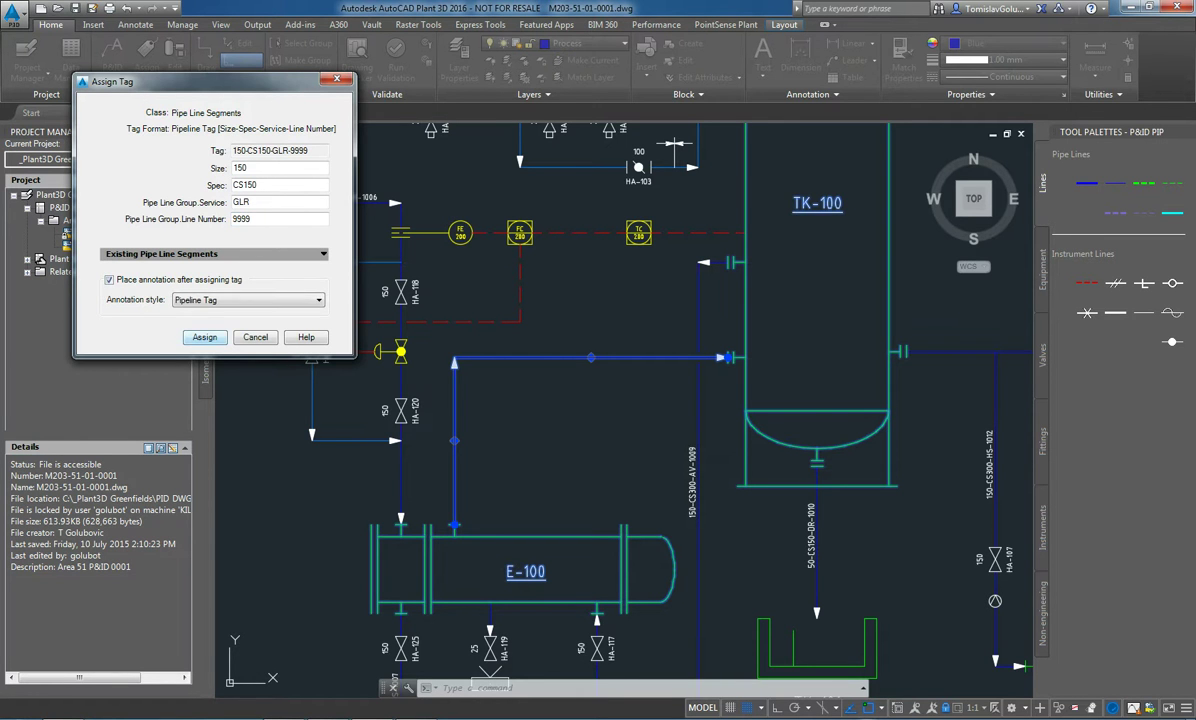
pyautogui.press('Return')
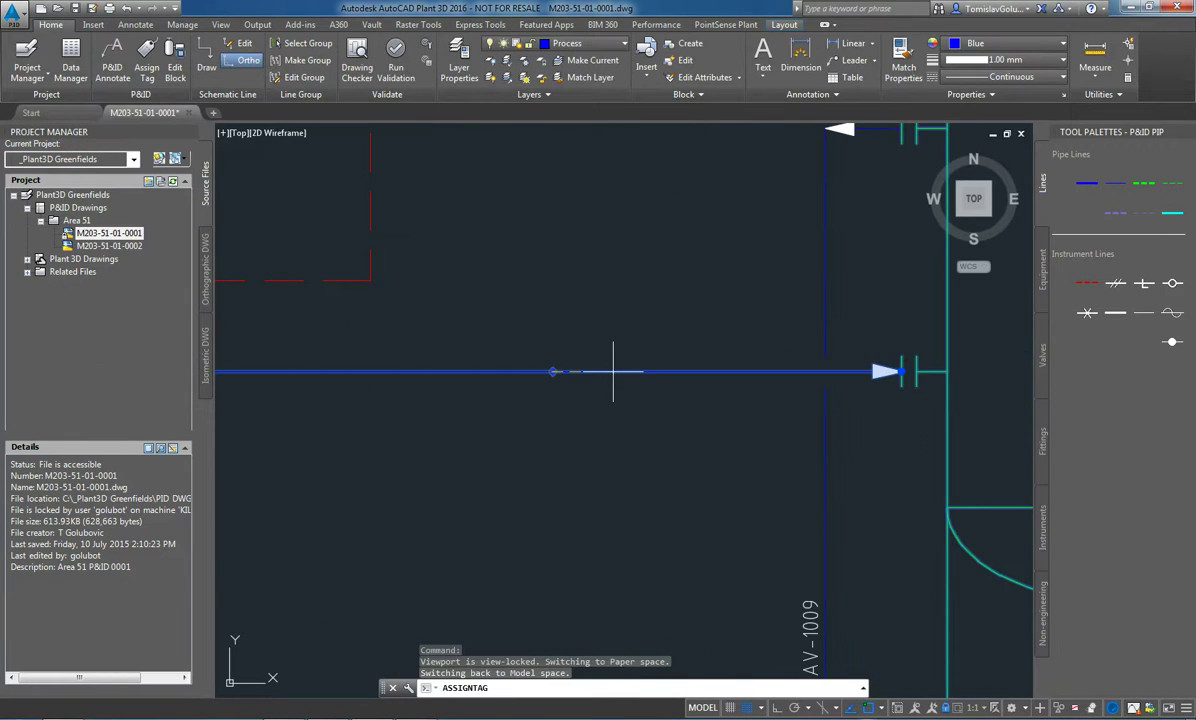
pyautogui.click(613, 355)
pyautogui.scroll(-3, 660, 260)
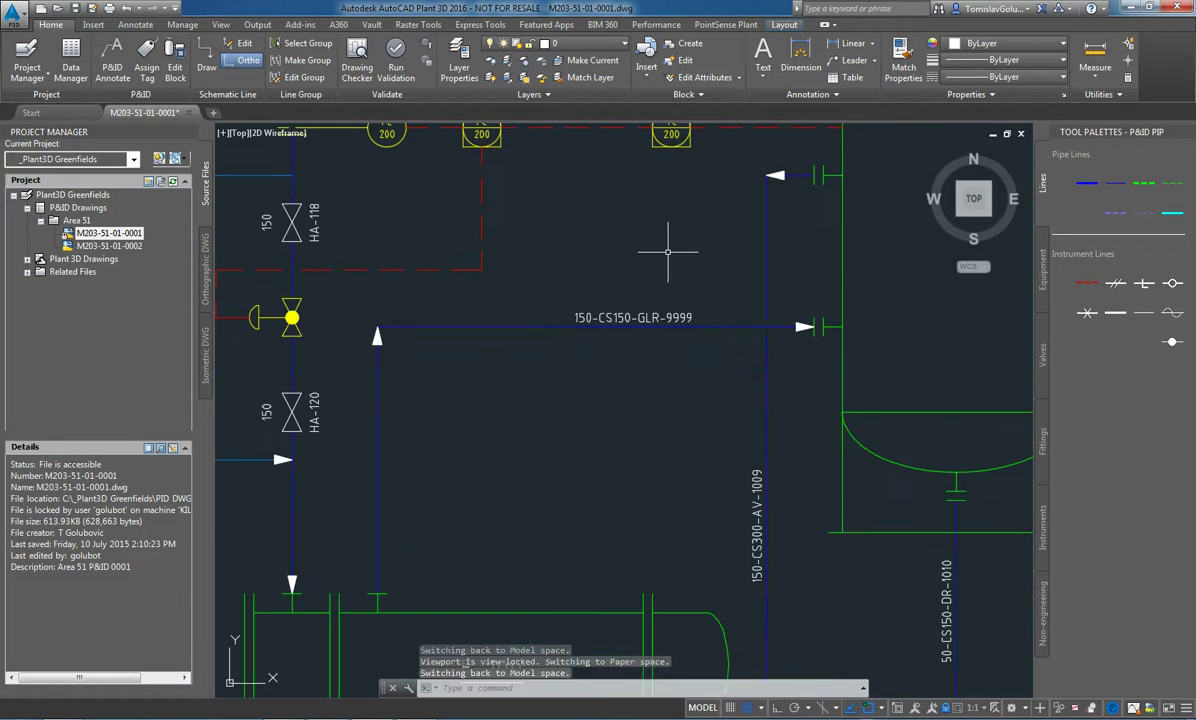
# Insert a gate valve on the horizontal run of line 150-CS150-GLR-9999, between its corner and the tag annotation
pyautogui.scroll(1, 654, 338)
pyautogui.moveTo(654, 338); pyautogui.dragTo(648, 356, button='middle')
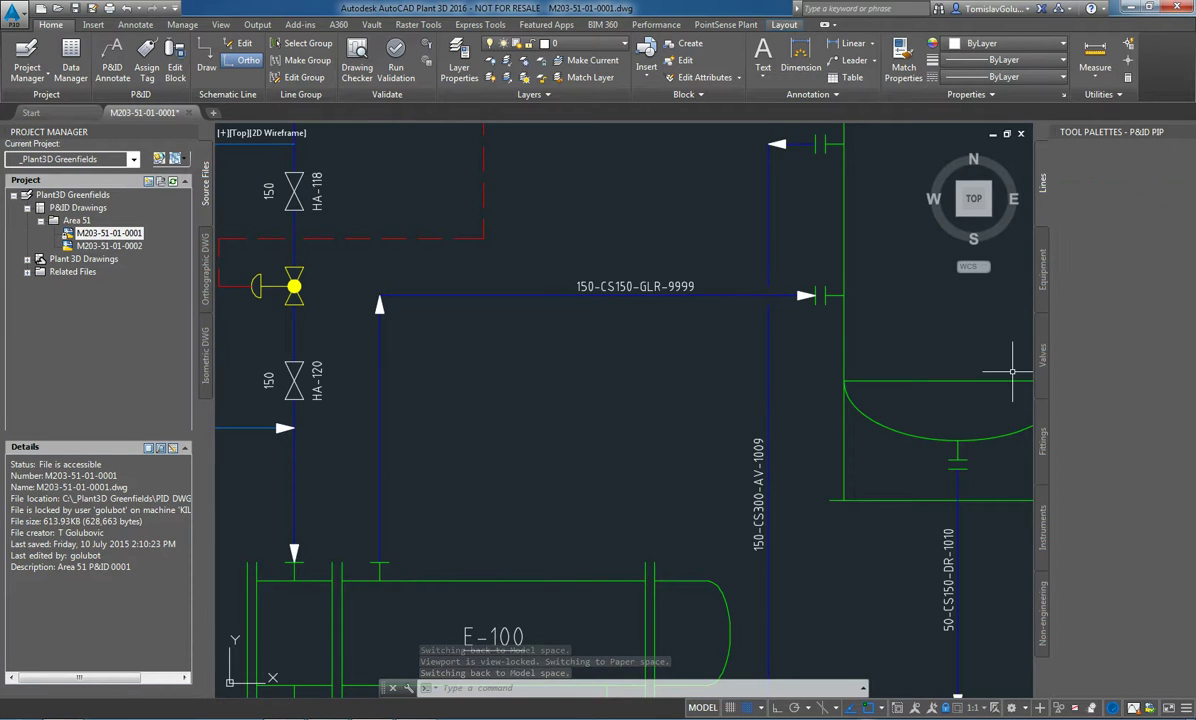
pyautogui.click(1043, 355)
pyautogui.click(1087, 251)
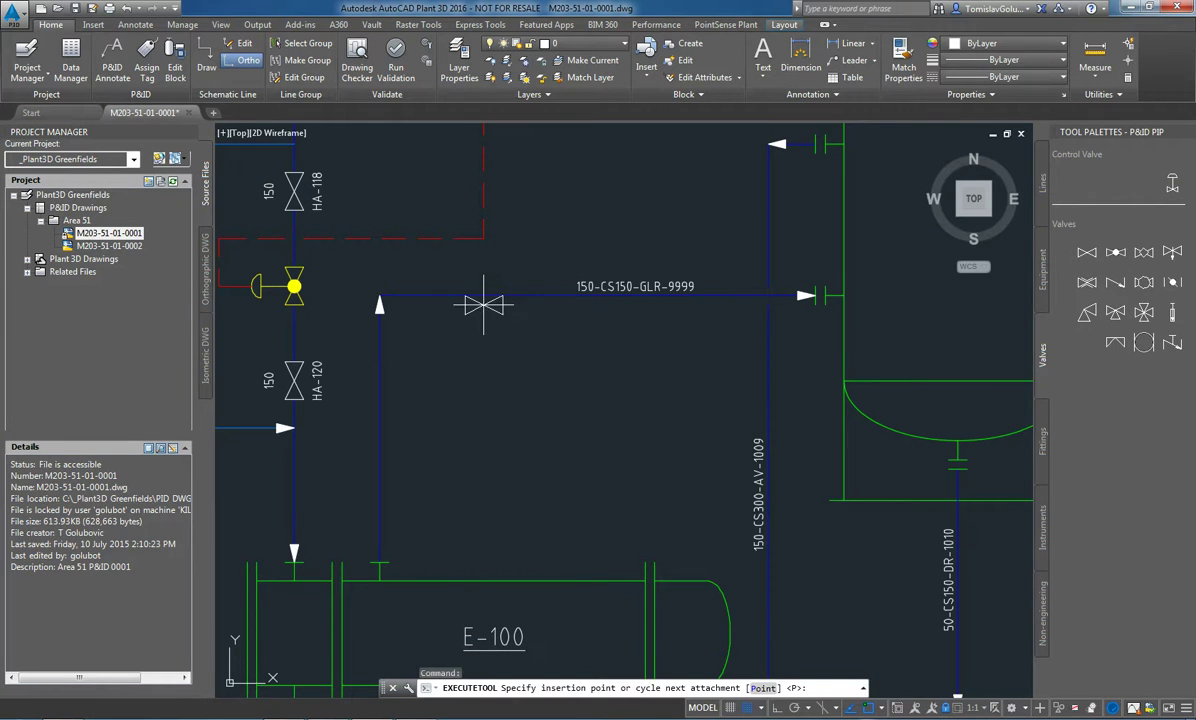
pyautogui.click(293, 287)
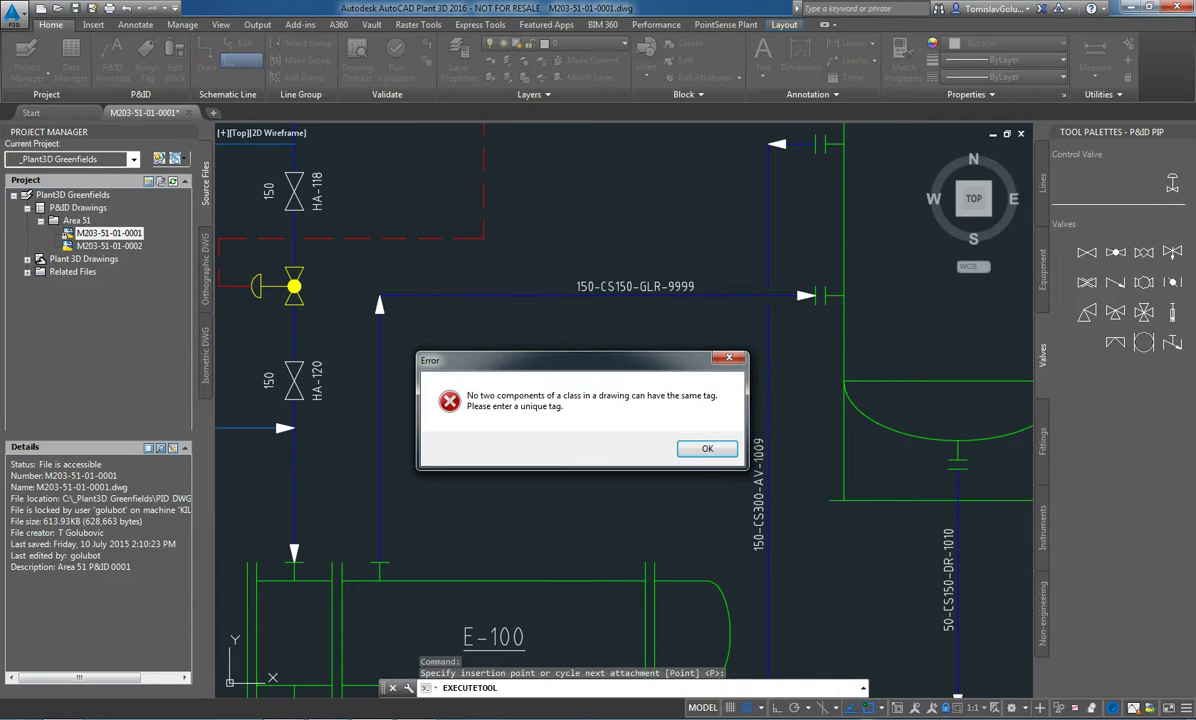
# Dismiss the tag error and assign tag HA-999 to the new valve with a Valve Label annotation
pyautogui.press('Return')
pyautogui.press('Tab')
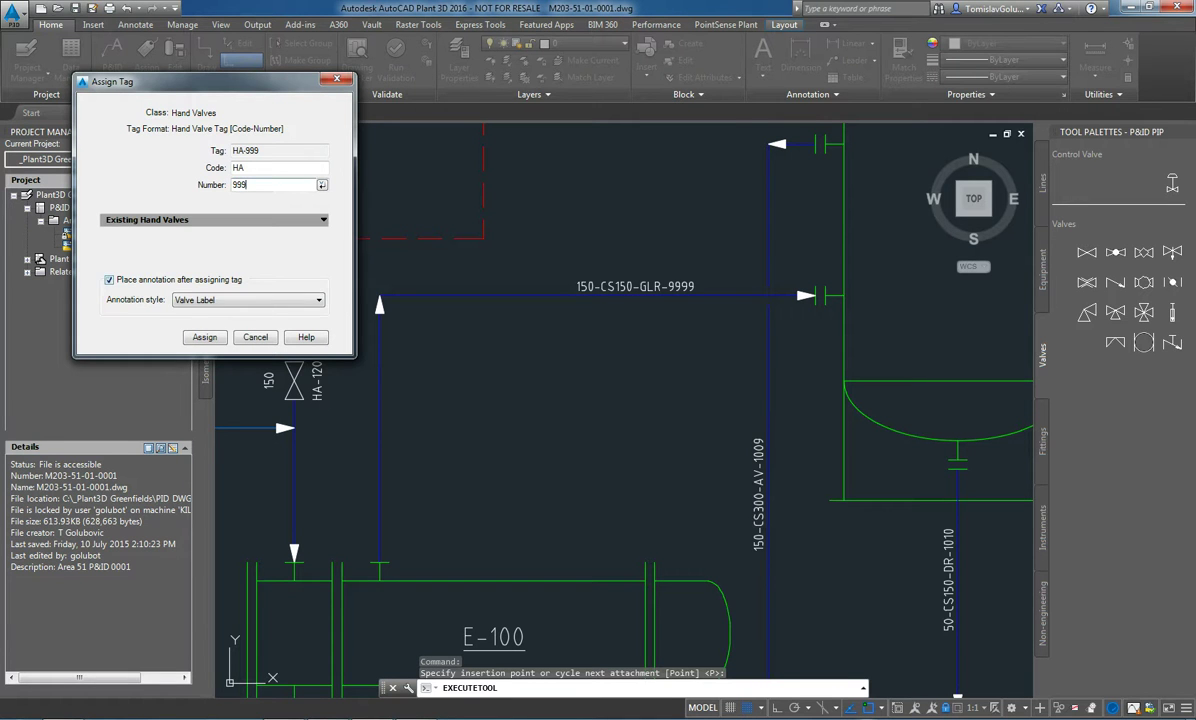
pyautogui.click(109, 280)
pyautogui.press('Return')
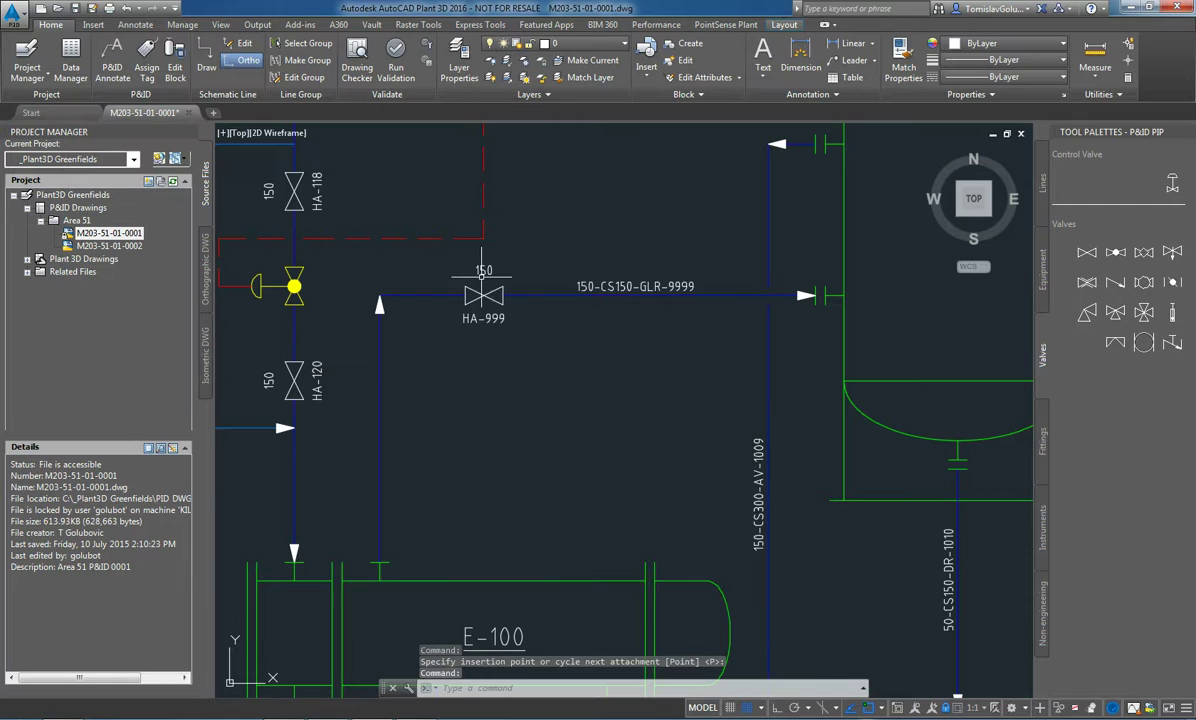
# Reassign the tag of line 150-CS150-GLR-9999 with size 200
pyautogui.click(549, 296)
pyautogui.rightClick(549, 296)
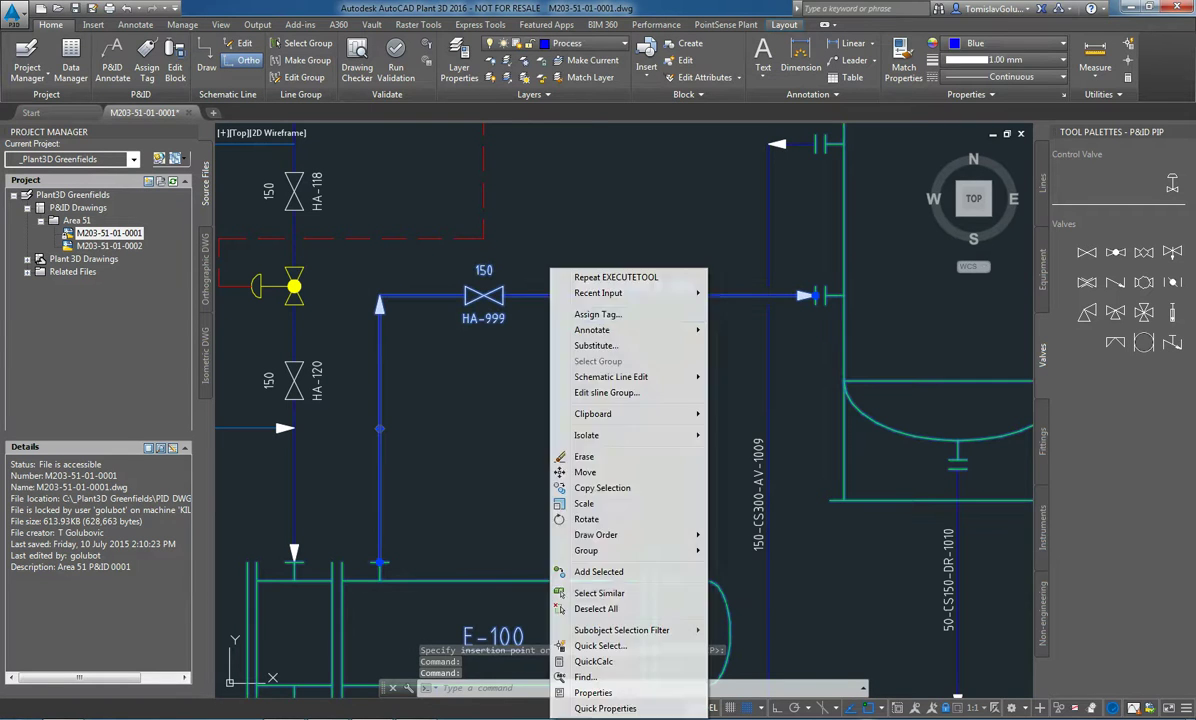
pyautogui.click(605, 313)
pyautogui.click(323, 168)
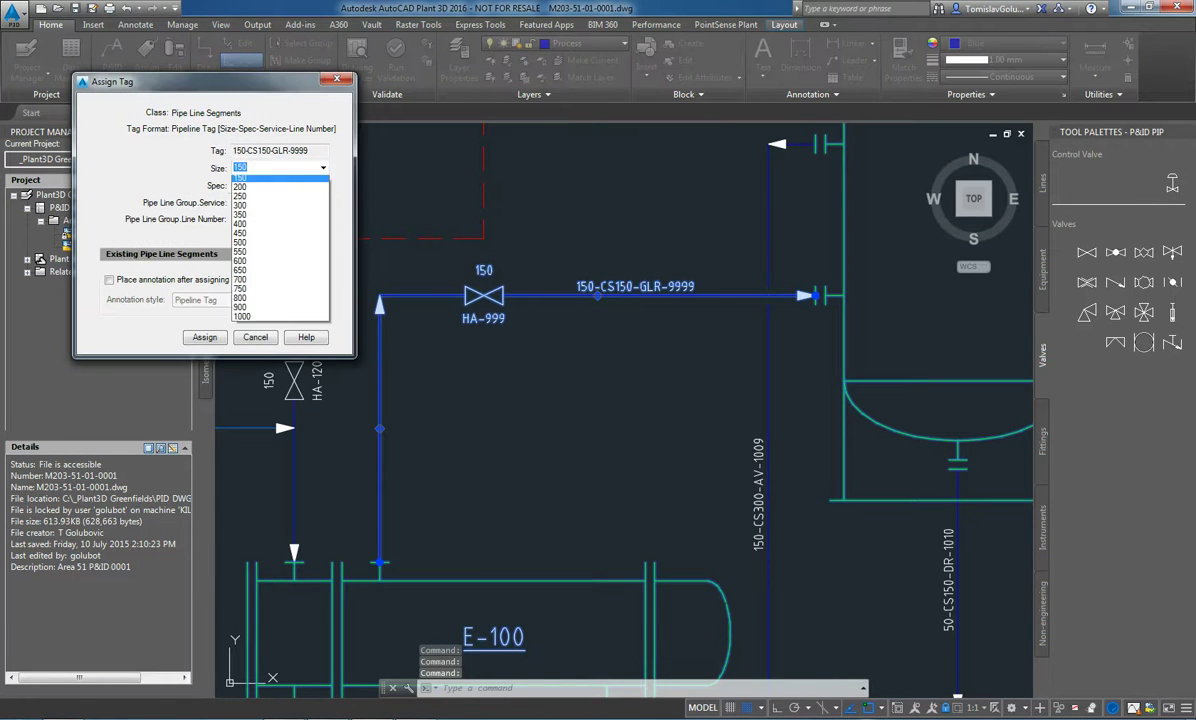
pyautogui.click(270, 300)
pyautogui.press('Return')
pyautogui.press('Return')
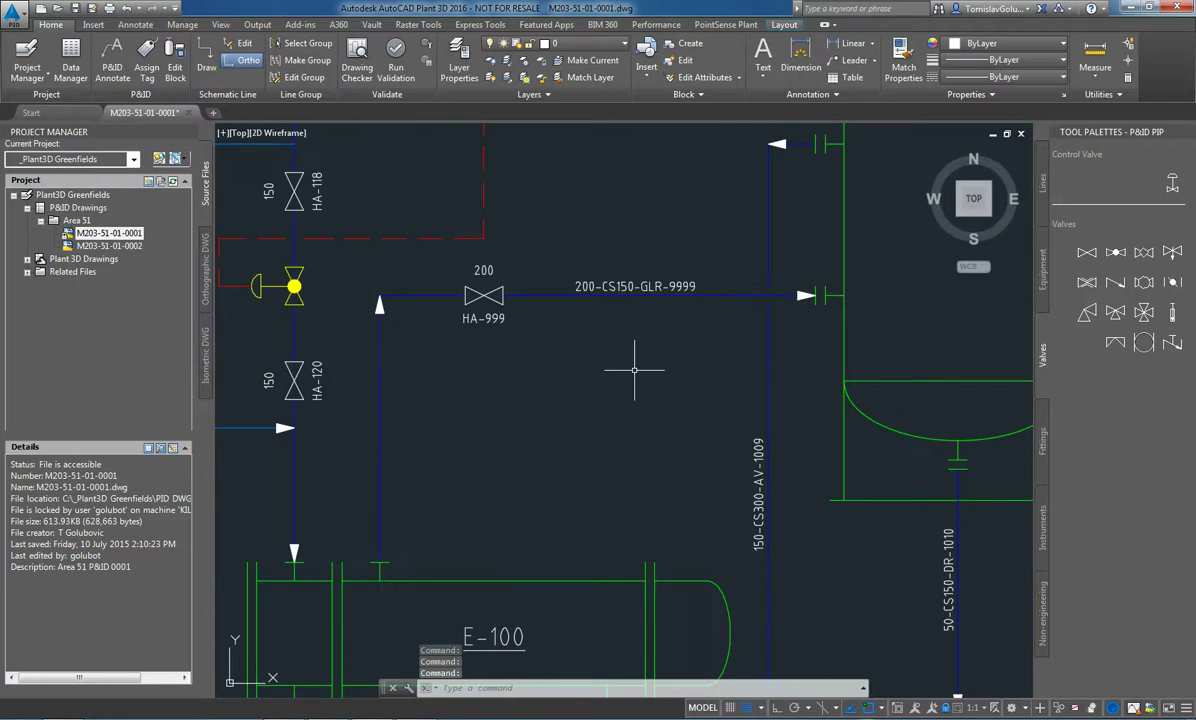
# Set the size in the GLR-9999 line's tag back to 150 and assign it
pyautogui.click(549, 296)
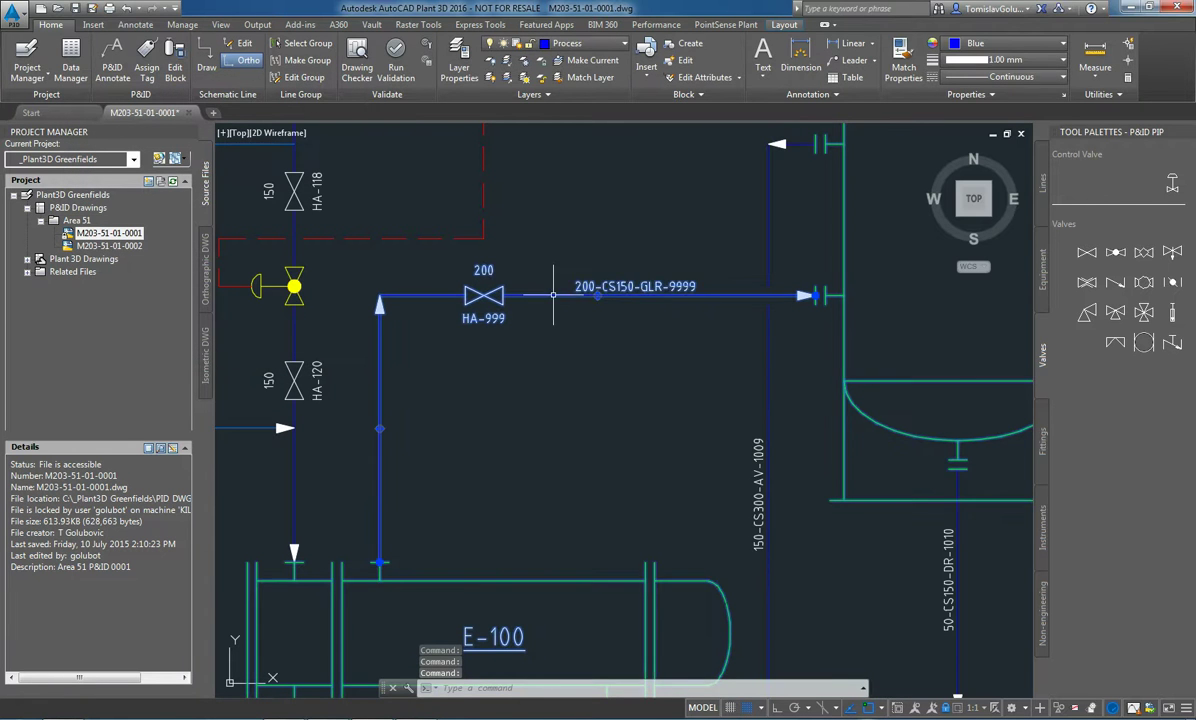
pyautogui.rightClick(551, 296)
pyautogui.click(601, 314)
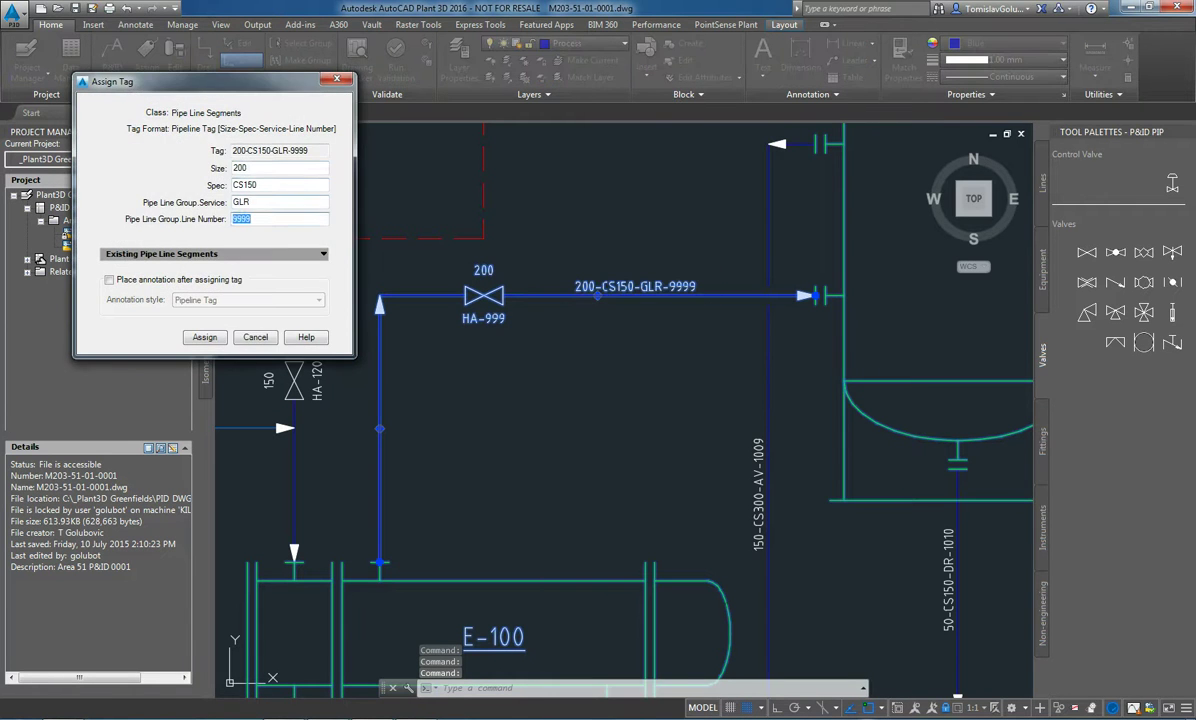
pyautogui.click(323, 168)
pyautogui.click(252, 290)
pyautogui.click(205, 337)
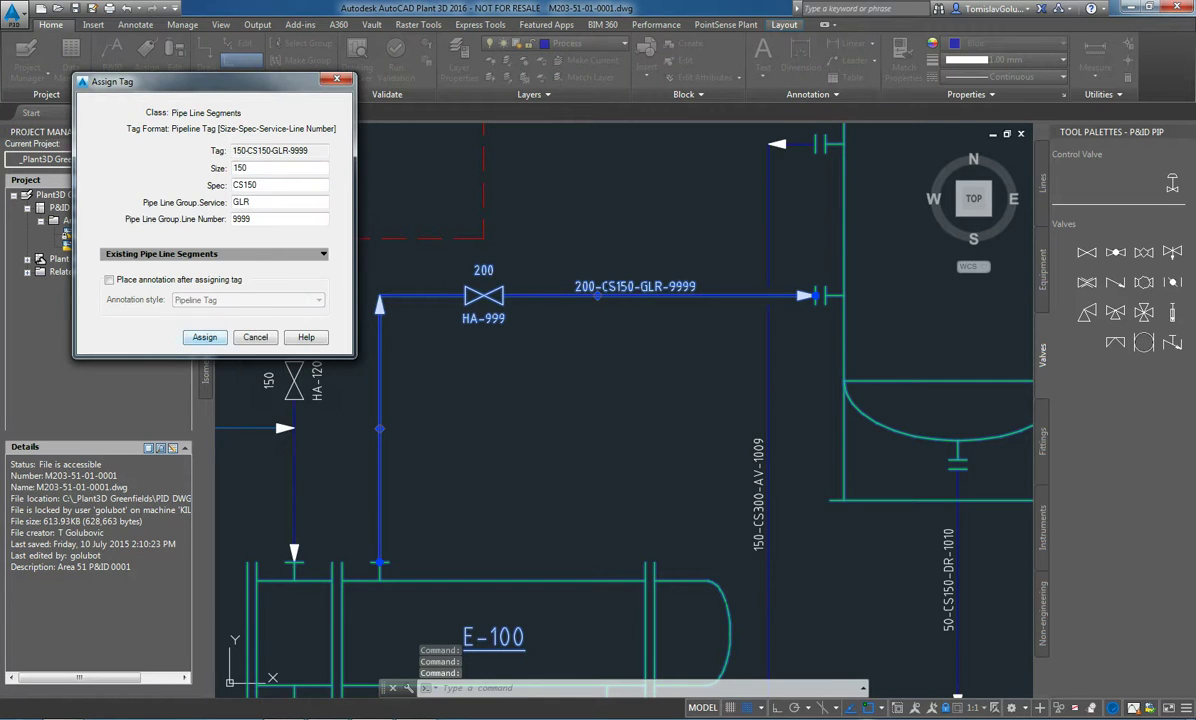
# Examine the whole P&ID sheet, tank TK-100 and pumps P-100 and P-101 with their equipment descriptions
pyautogui.scroll(-2, 600, 347)
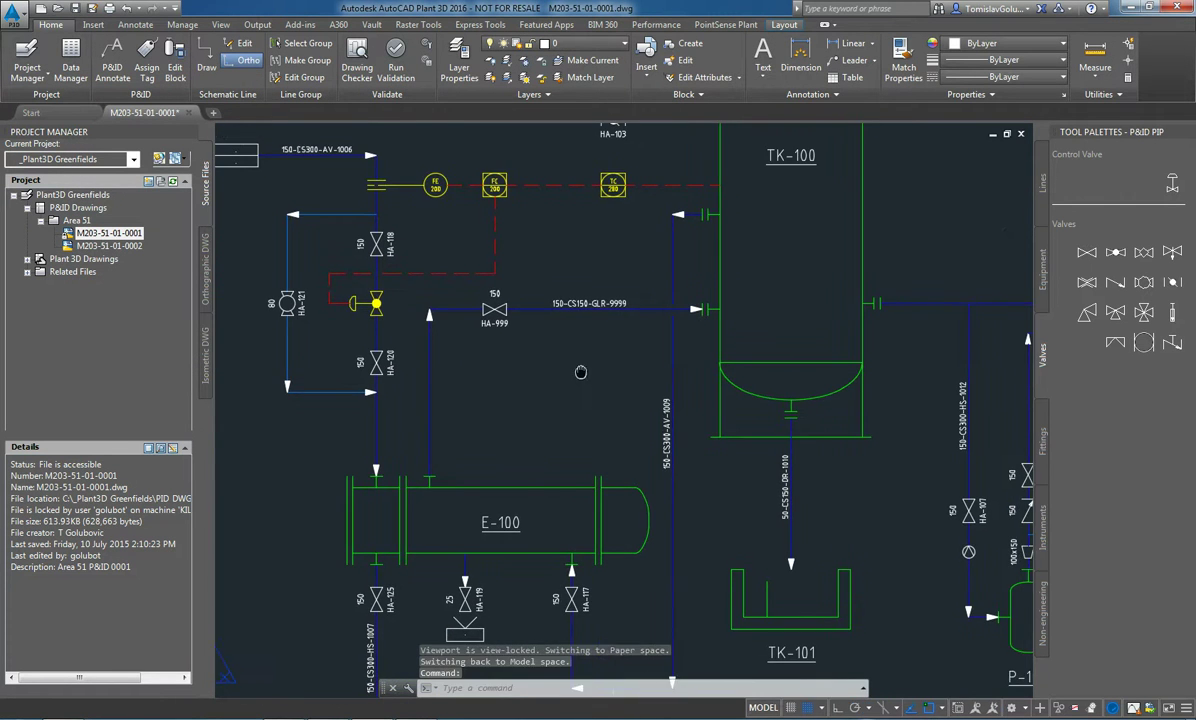
pyautogui.scroll(1, 609, 374)
pyautogui.middleClick(372, 450)
pyautogui.middleClick(372, 450)
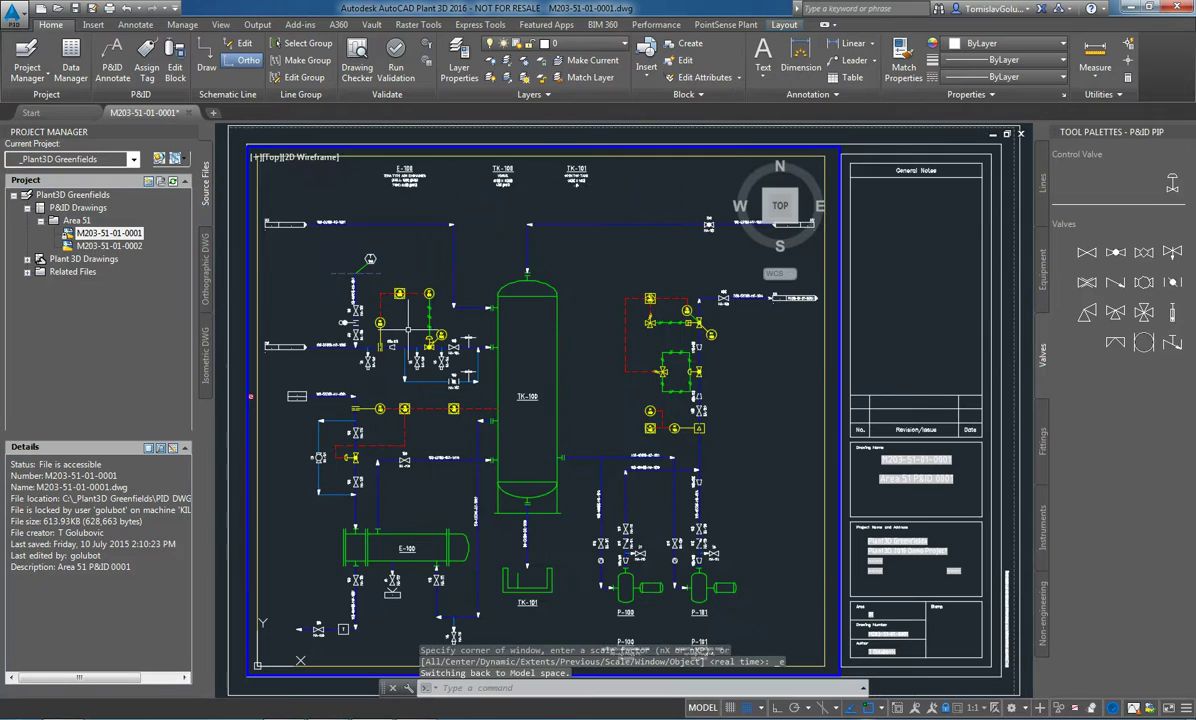
pyautogui.scroll(4, 665, 450)
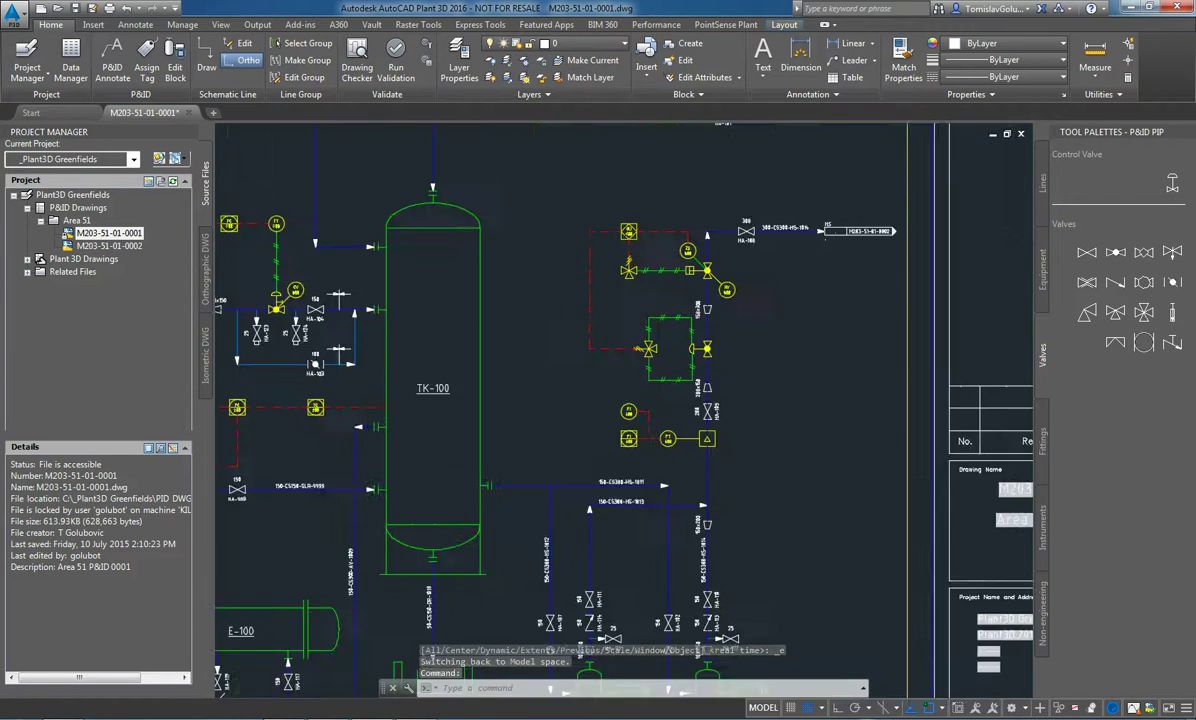
pyautogui.moveTo(698, 442)
pyautogui.mouseDown(button='middle')
pyautogui.moveTo(691, 247)
pyautogui.moveTo(691, 312)
pyautogui.moveTo(699, 278)
pyautogui.mouseUp(button='middle')
pyautogui.scroll(-2, 635, 478)
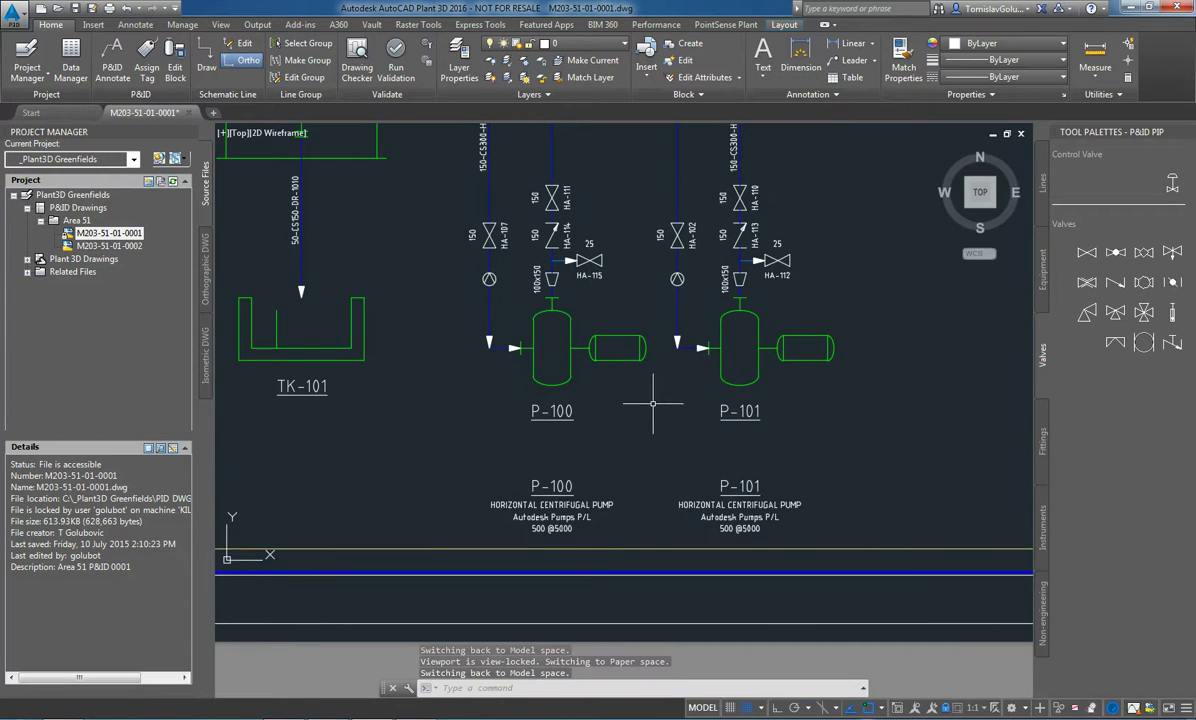
pyautogui.middleClick(591, 352)
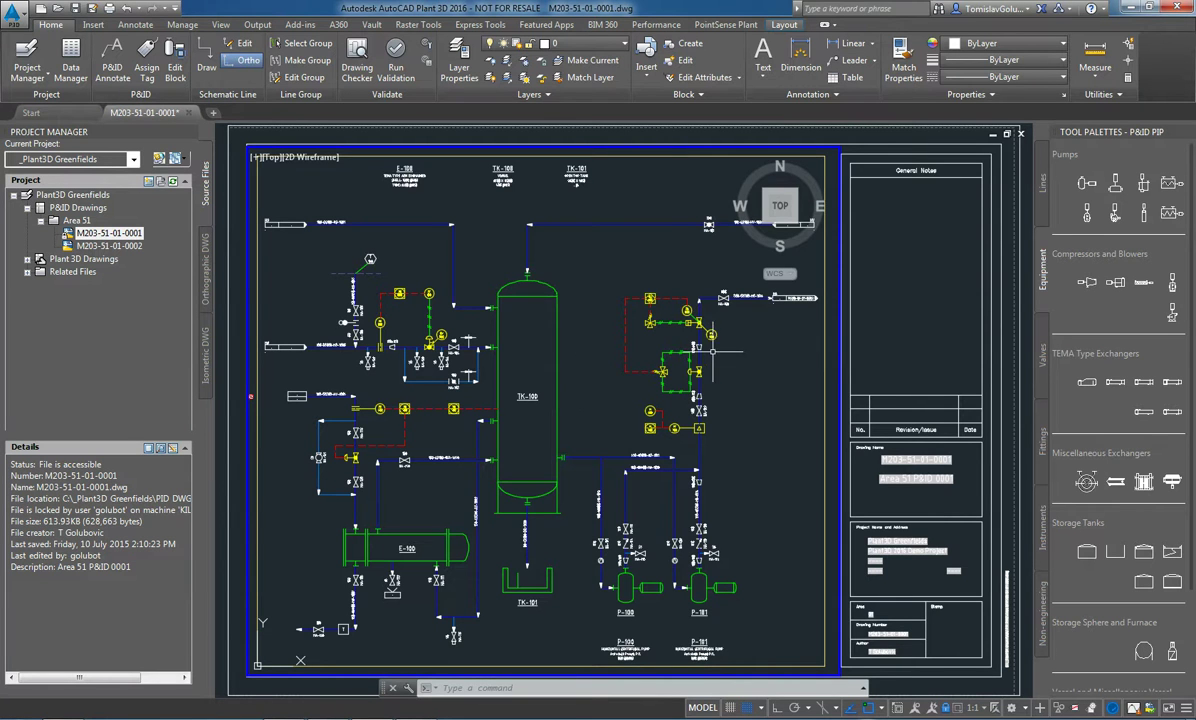
pyautogui.moveTo(714, 349); pyautogui.dragTo(542, 420, button='middle')
pyautogui.scroll(4, 630, 366)
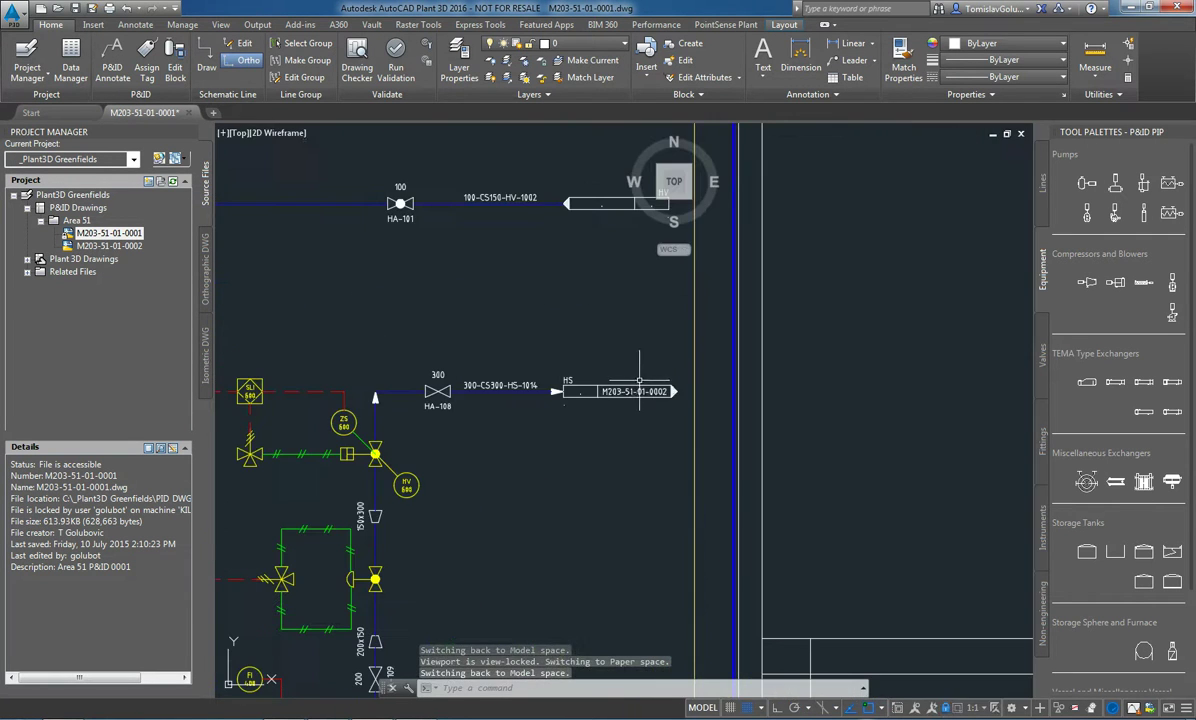
pyautogui.click(638, 392)
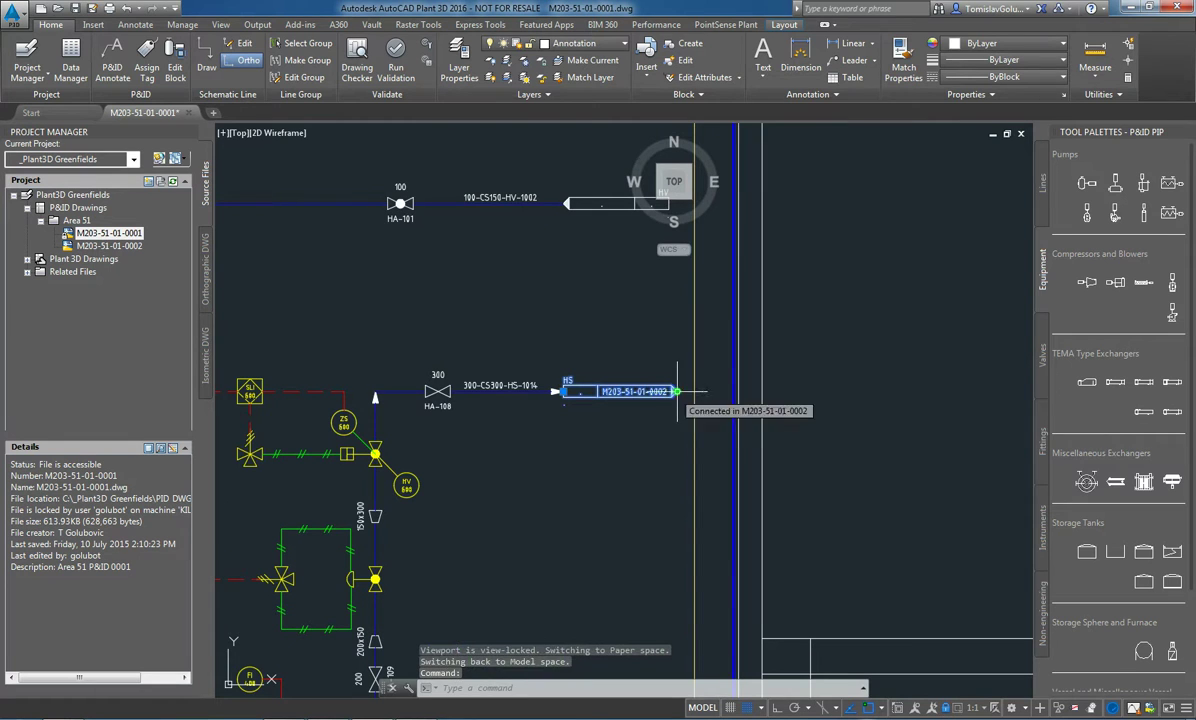
pyautogui.moveTo(676, 392)
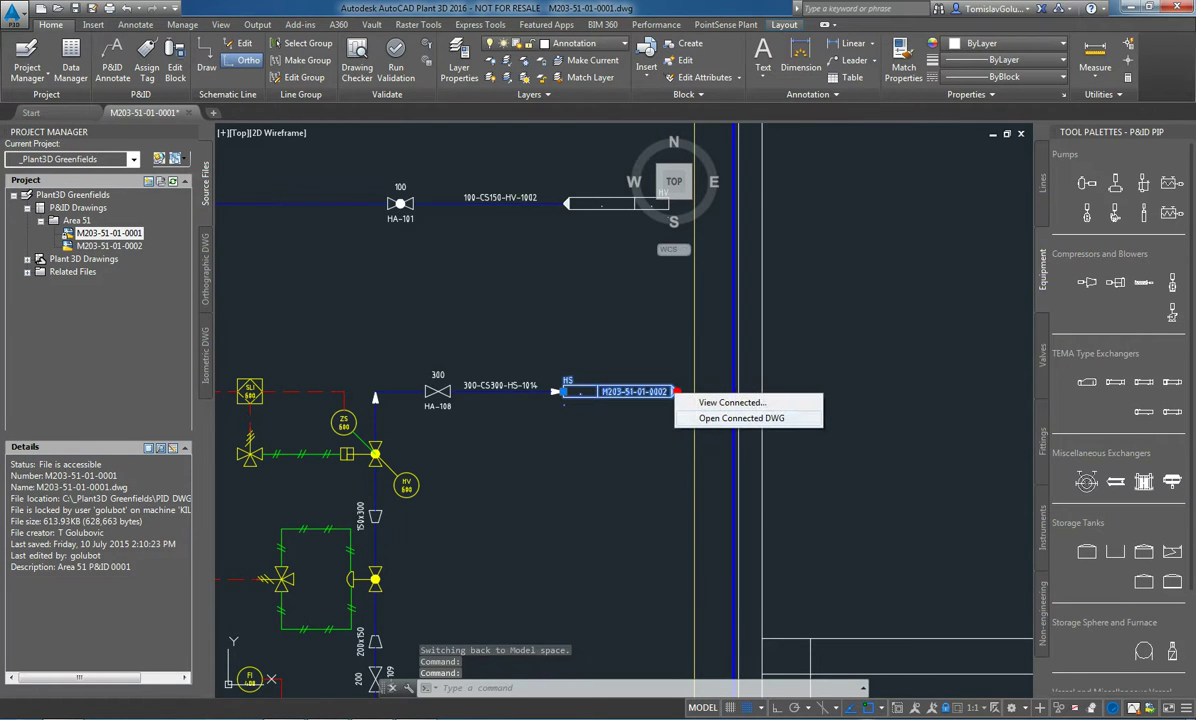
pyautogui.click(741, 418)
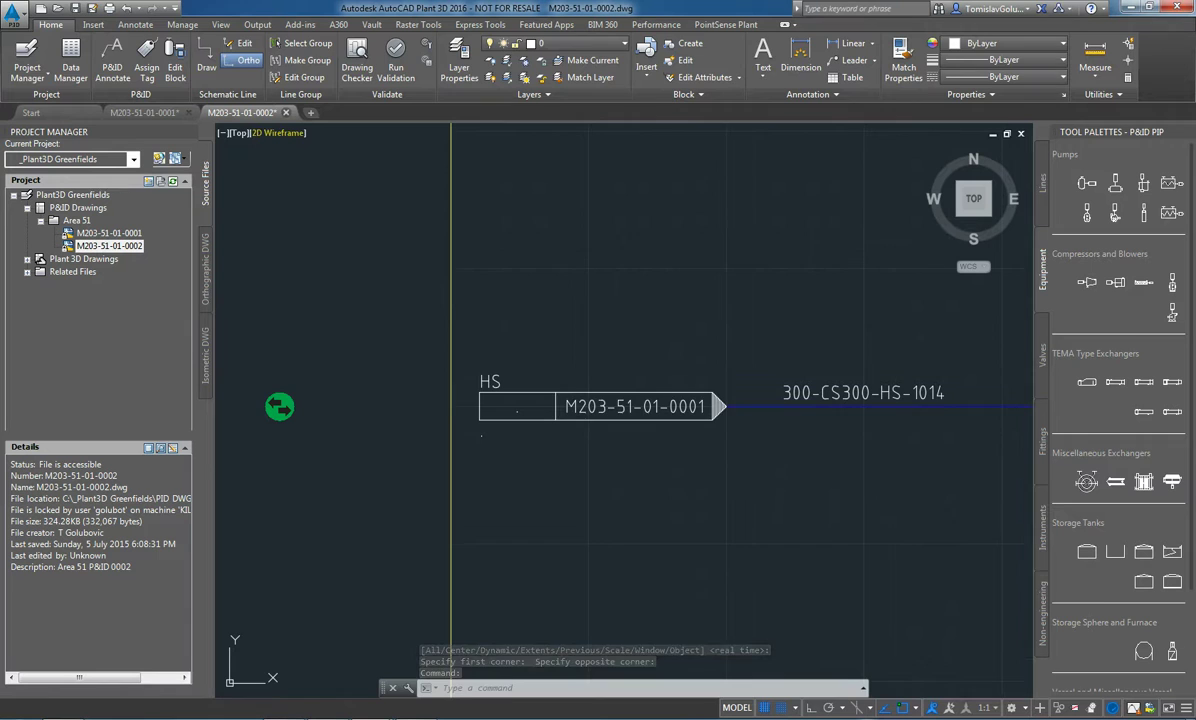
pyautogui.click(286, 113)
pyautogui.click(633, 398)
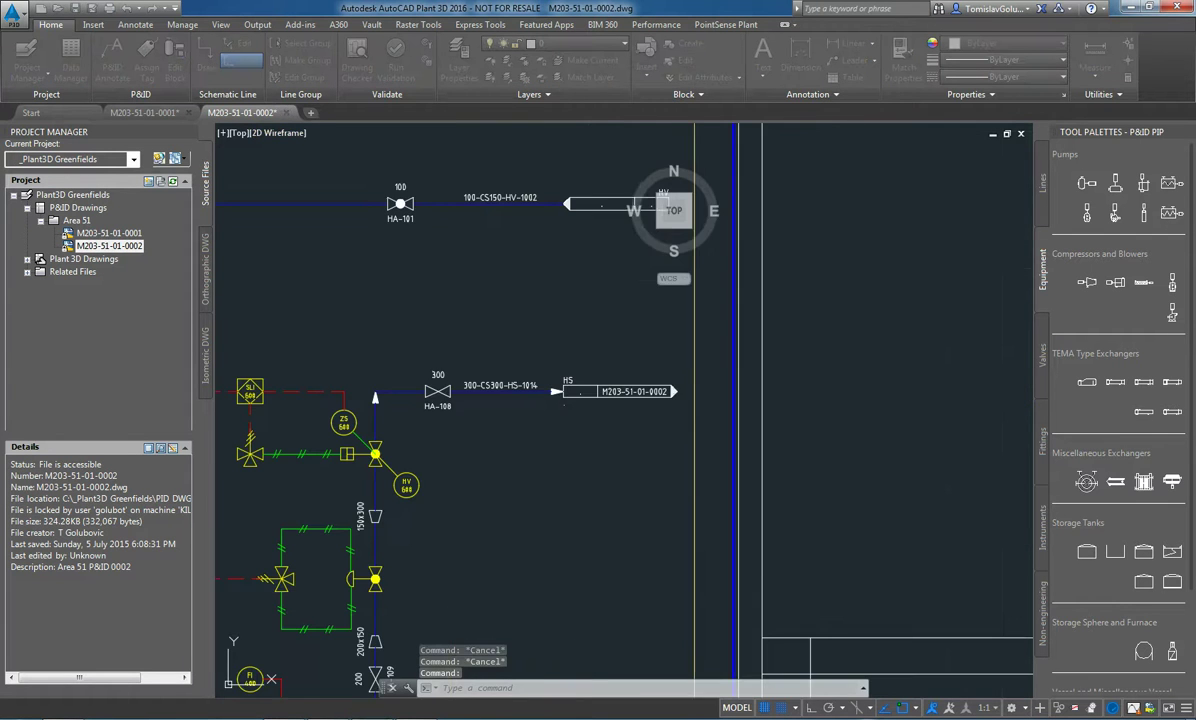
pyautogui.hotkey('ctrl', 'pagedown')
pyautogui.middleClick(611, 323)
pyautogui.middleClick(611, 323)
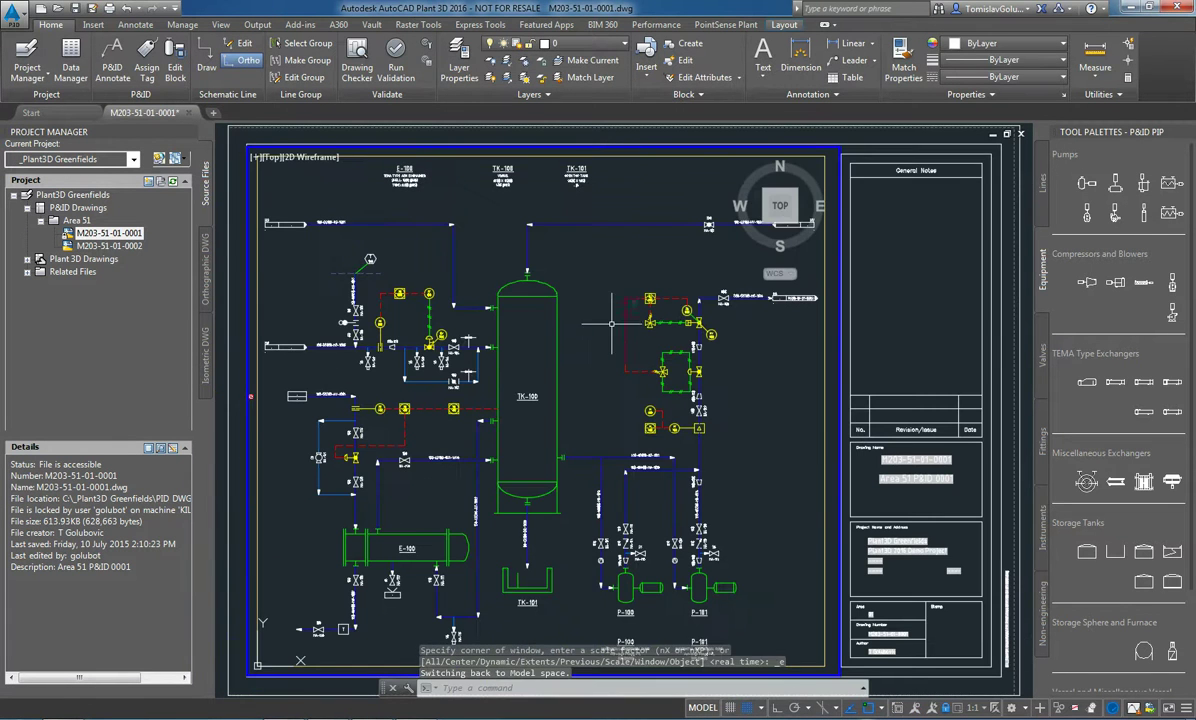
# Switch to paper space and display the current drawing's gate valve records in the Data Manager
pyautogui.doubleClick(898, 311)
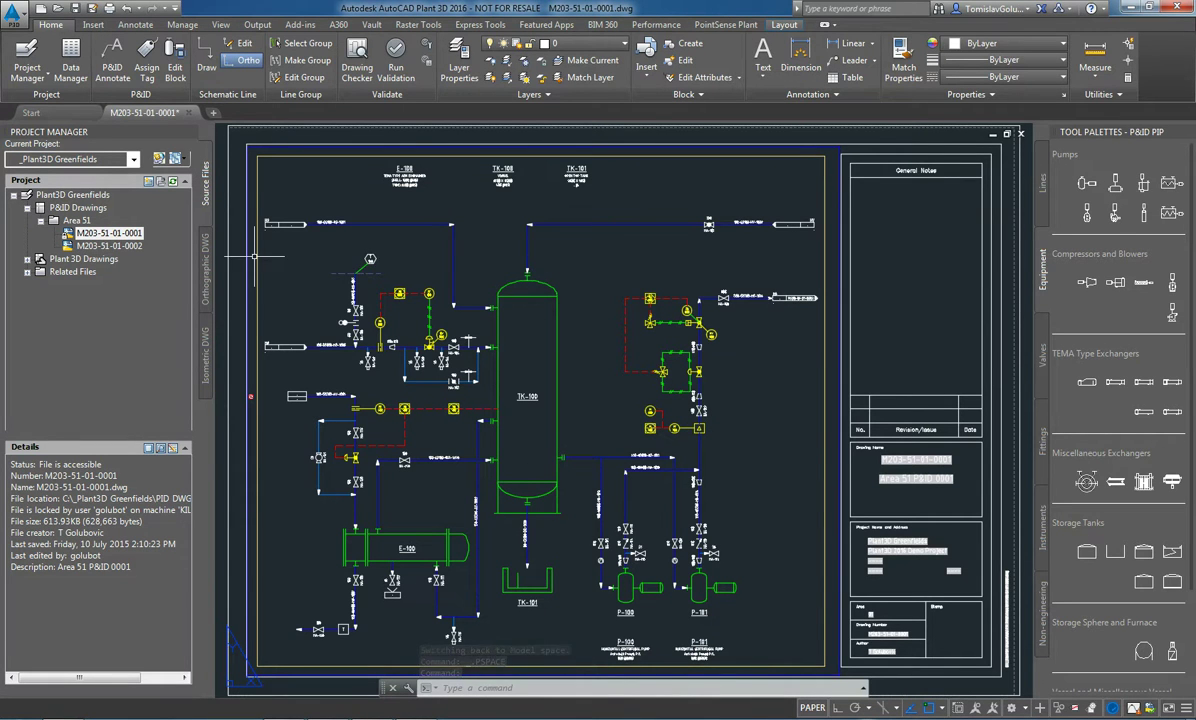
pyautogui.click(70, 60)
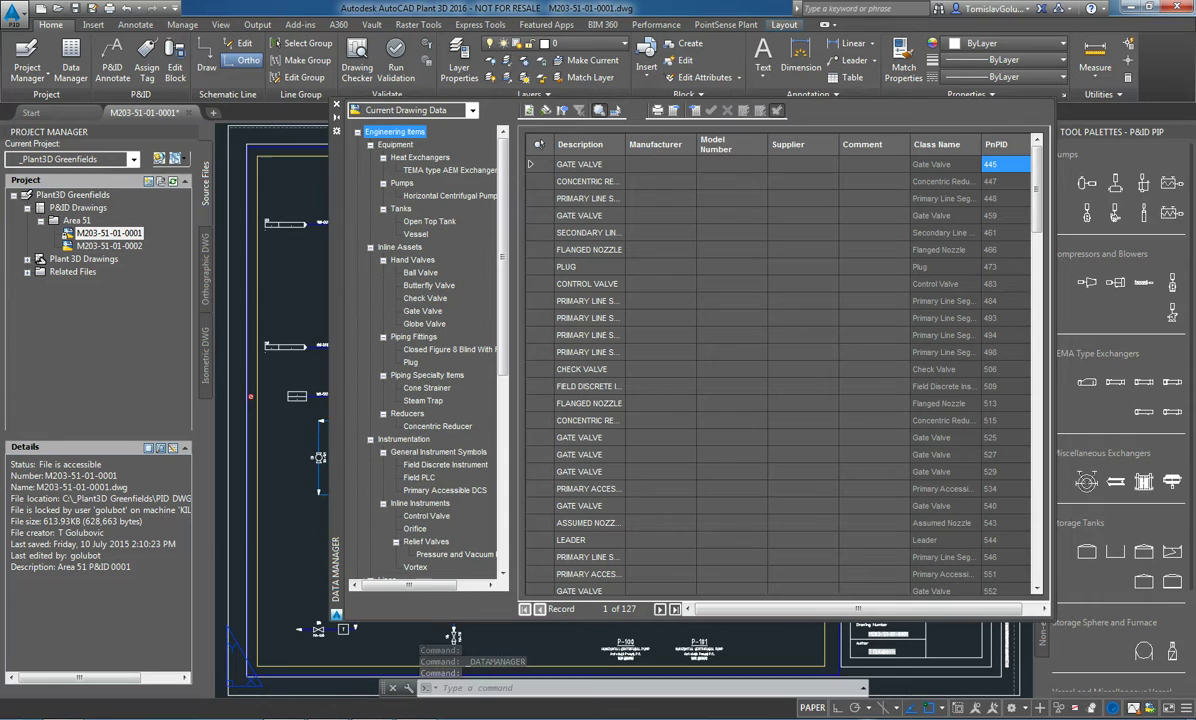
pyautogui.click(422, 311)
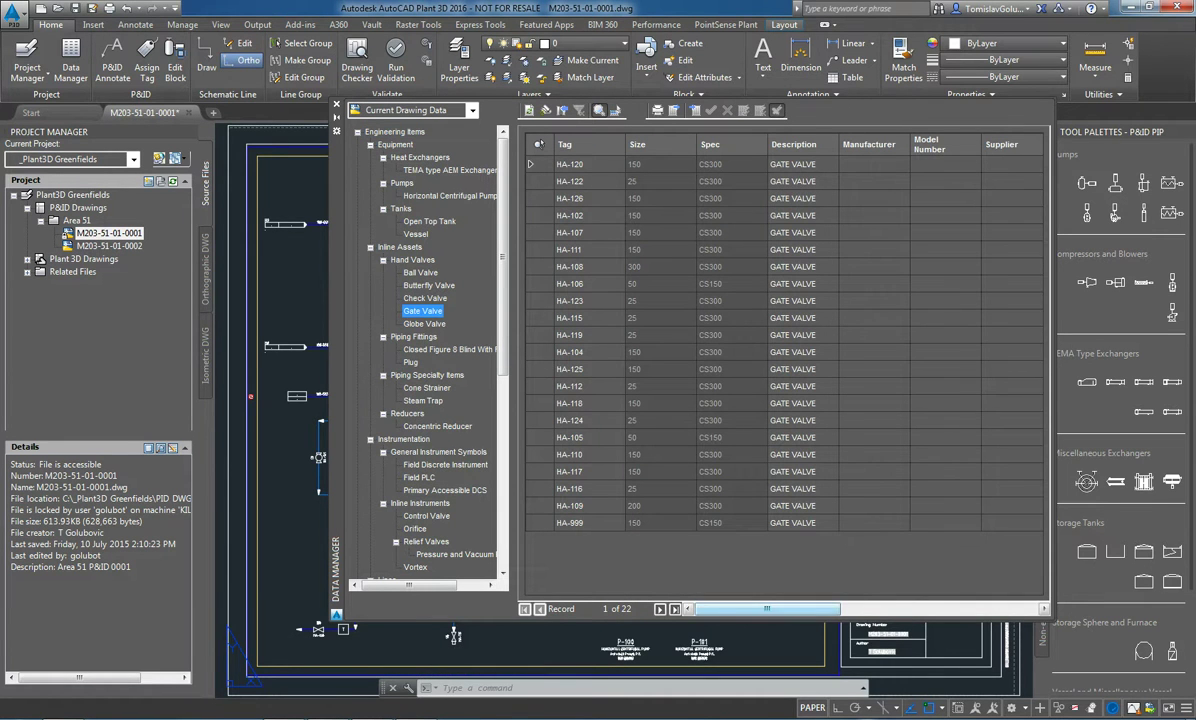
pyautogui.moveTo(767, 608); pyautogui.dragTo(809, 608)
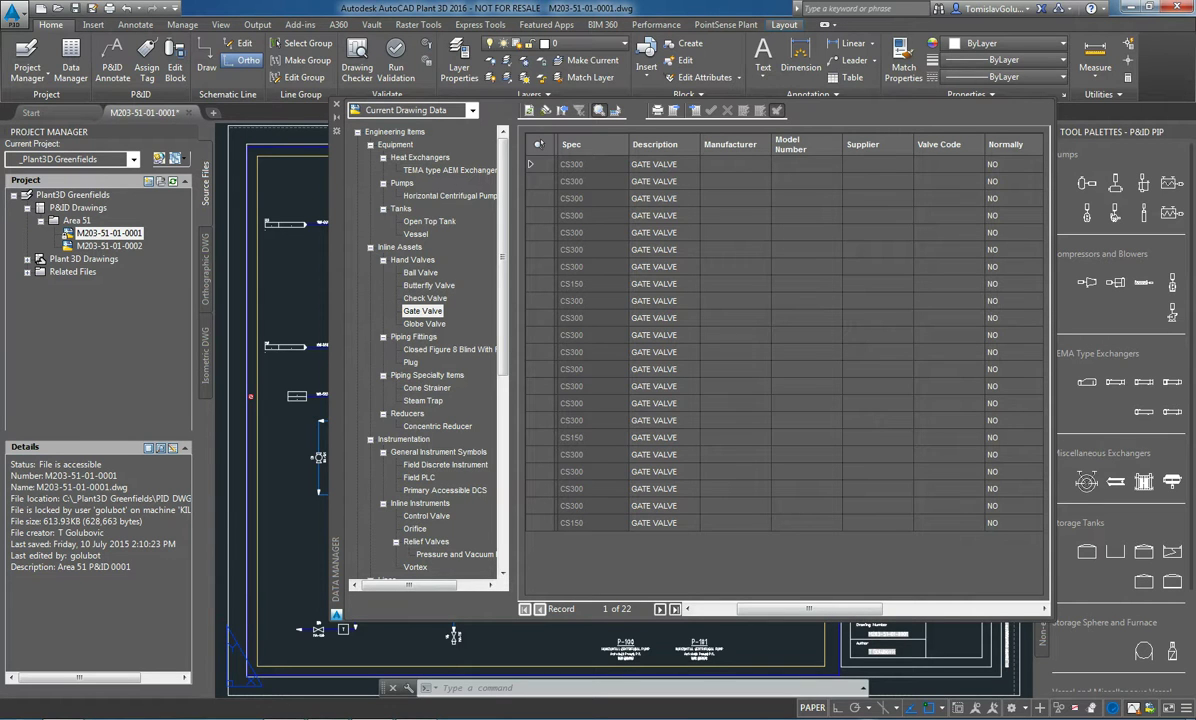
pyautogui.click(673, 110)
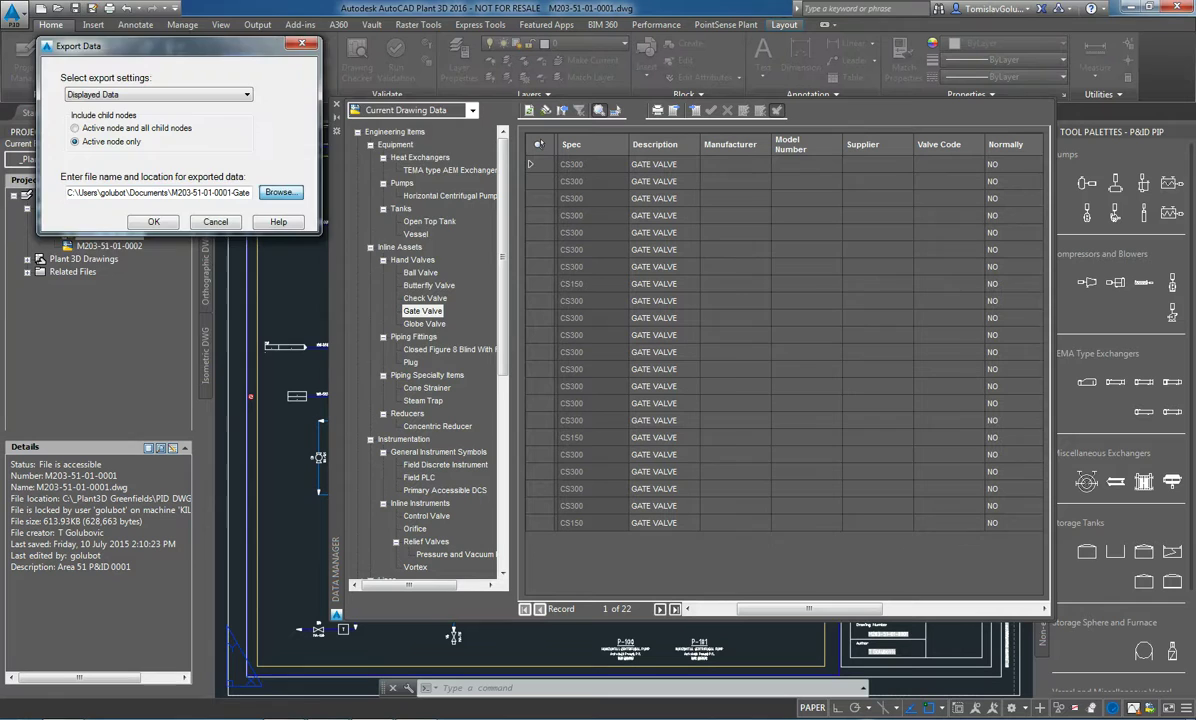
pyautogui.click(280, 191)
pyautogui.click(48, 240)
pyautogui.click(425, 322)
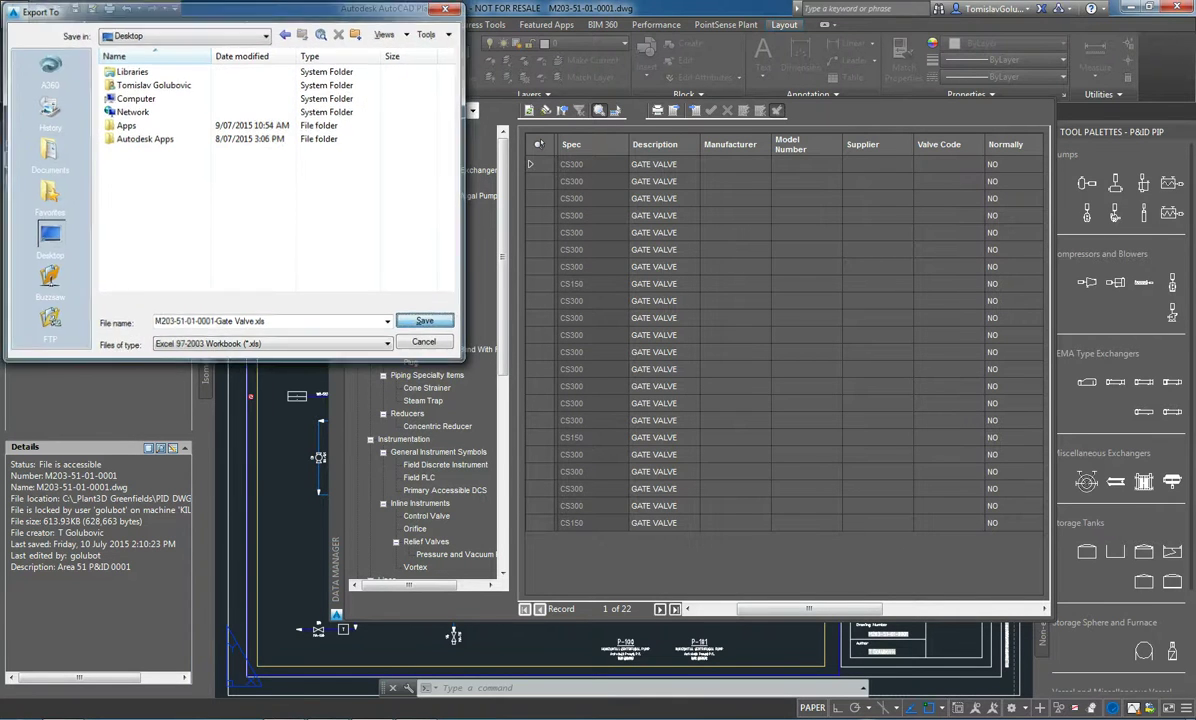
pyautogui.click(154, 221)
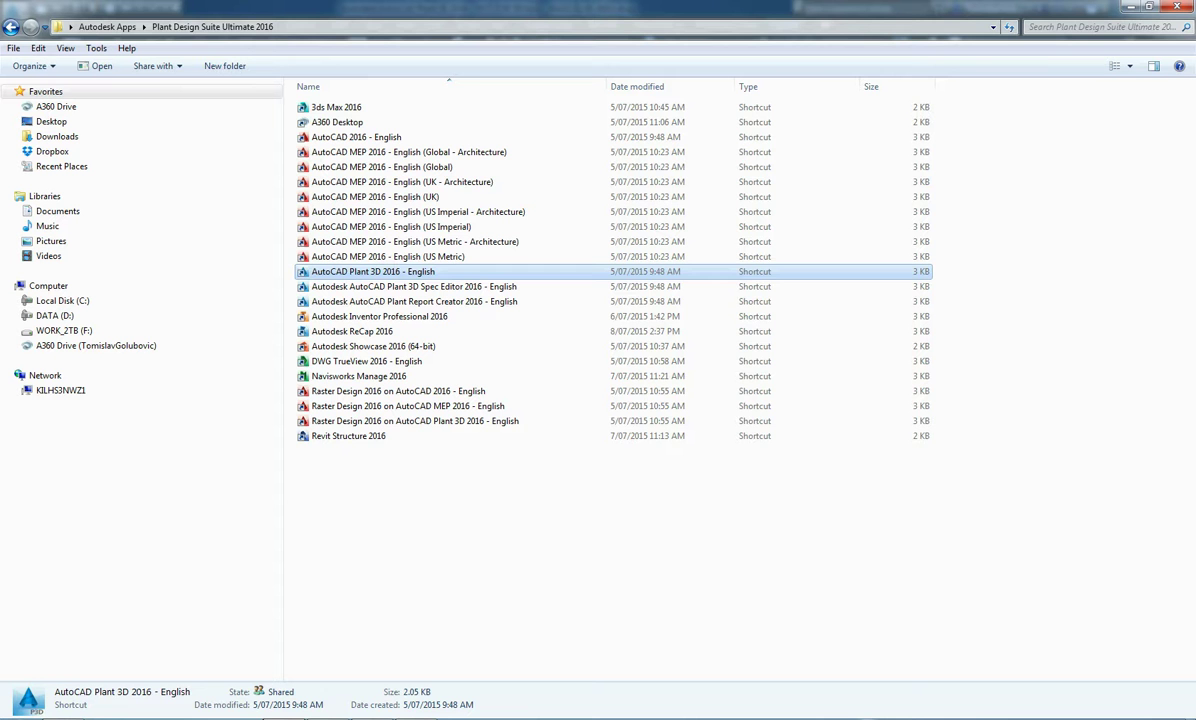
# Open the exported gate valve workbook from the Desktop in Excel, accepting the format warning, and autofit all column widths
pyautogui.click(51, 121)
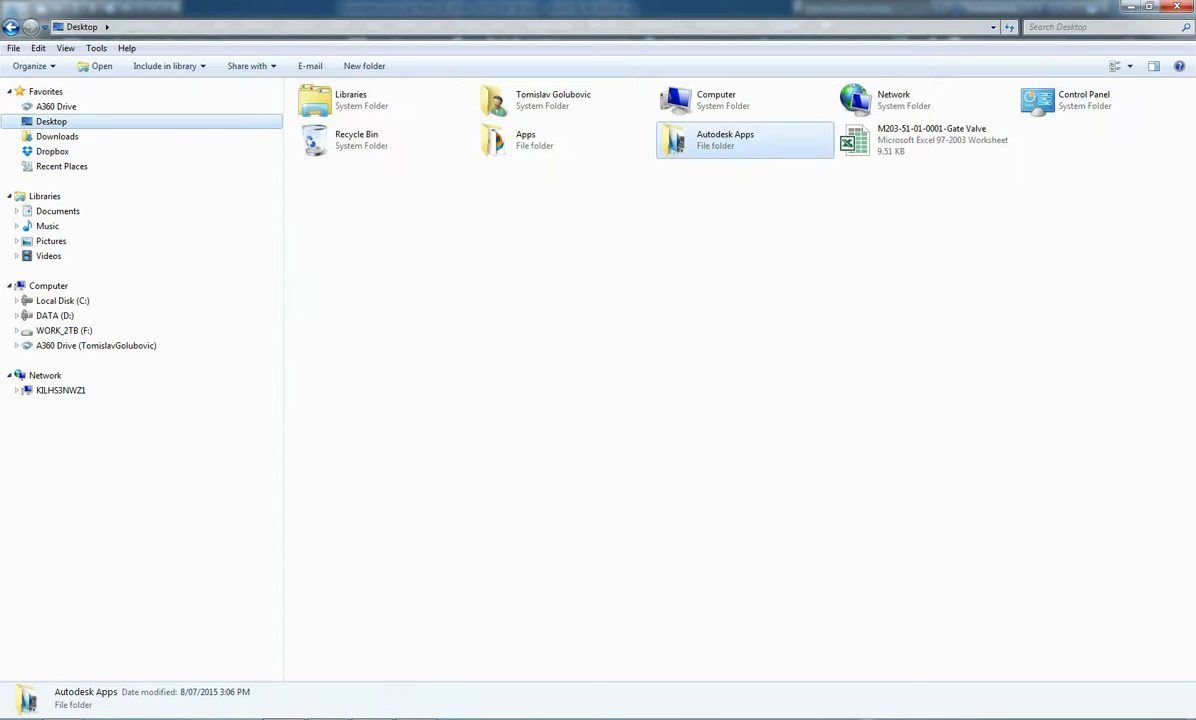
pyautogui.doubleClick(931, 140)
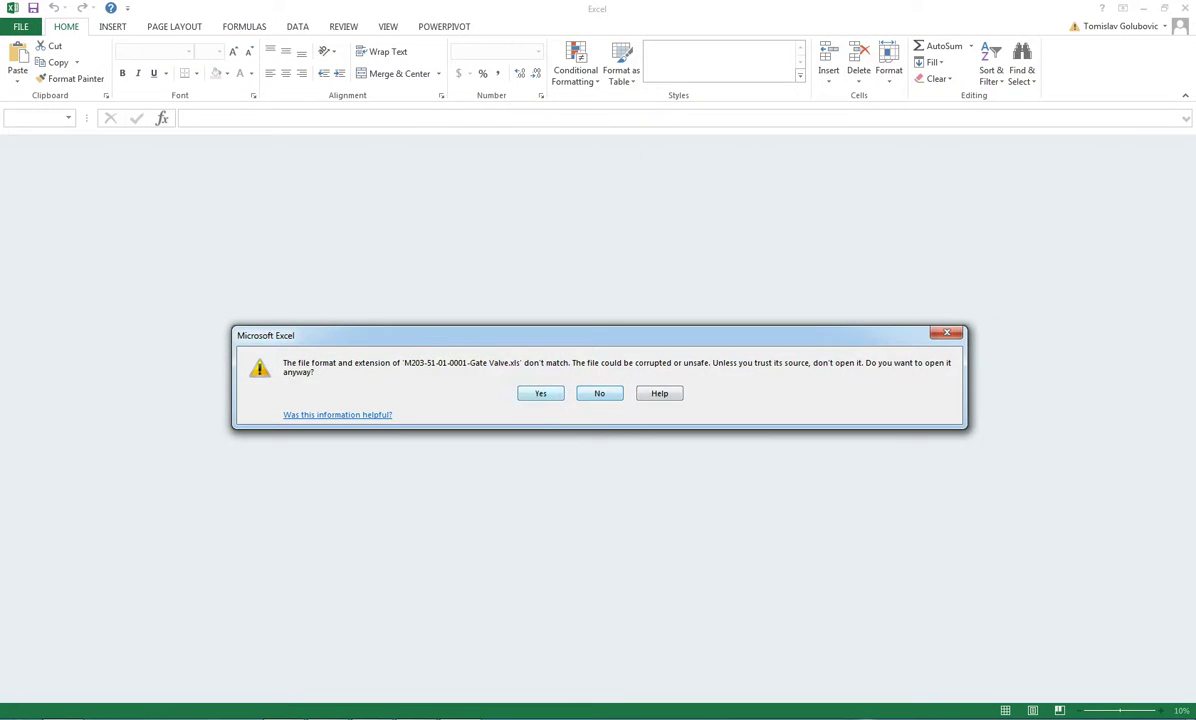
pyautogui.click(541, 393)
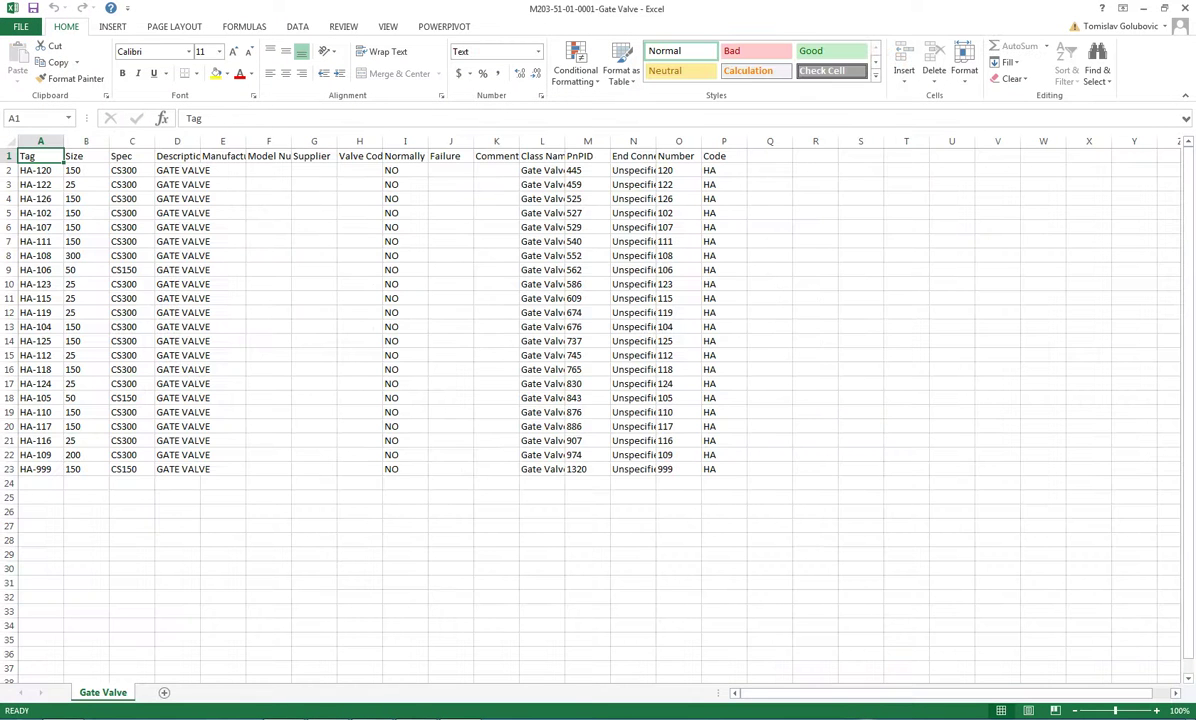
pyautogui.click(9, 141)
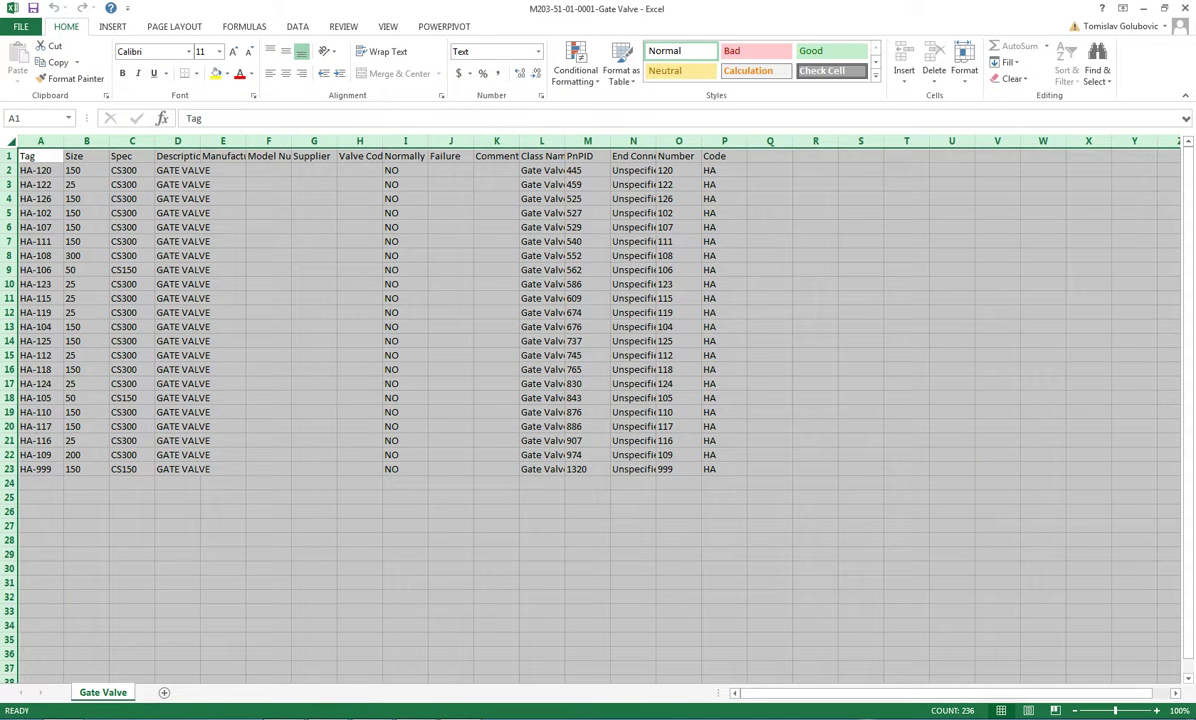
pyautogui.doubleClick(63, 141)
# Fill in valve HA-120's manufacturer as Keystone, model number as ABC-123 and supplier as Bunnings
pyautogui.click(199, 170)
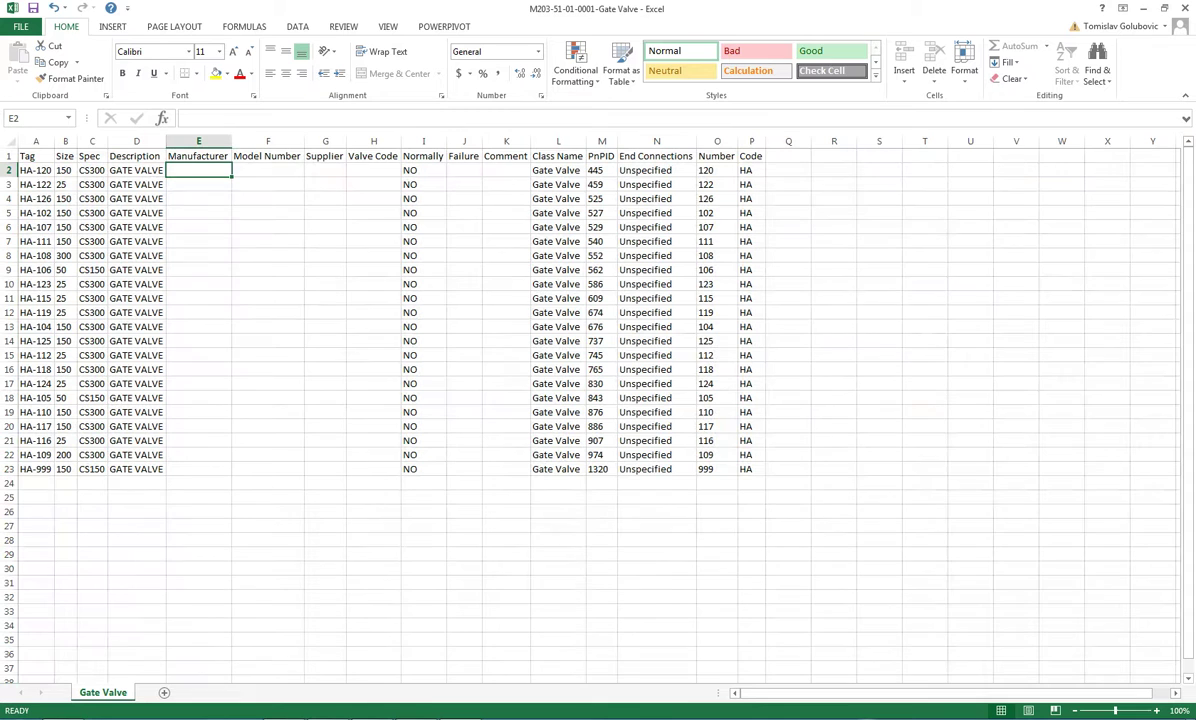
pyautogui.write('Keyston')
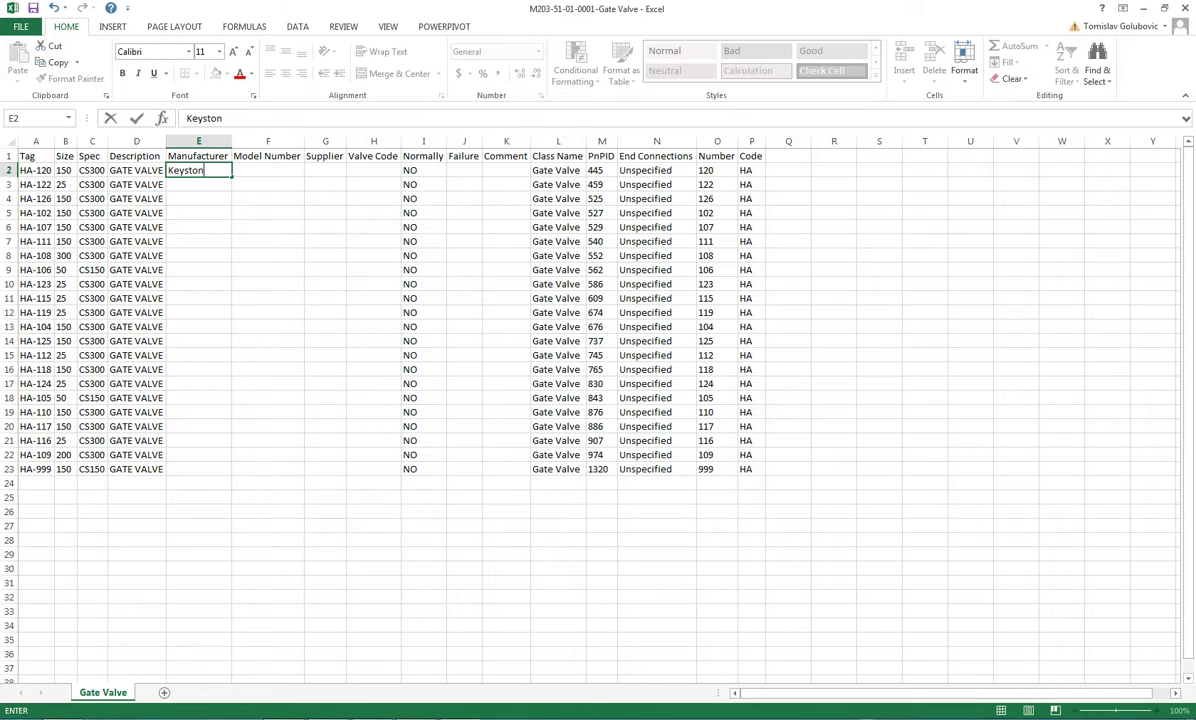
pyautogui.press('Return')
pyautogui.press('Up')
pyautogui.press('F2')
pyautogui.write('e')
pyautogui.press('Tab')
pyautogui.write('A')
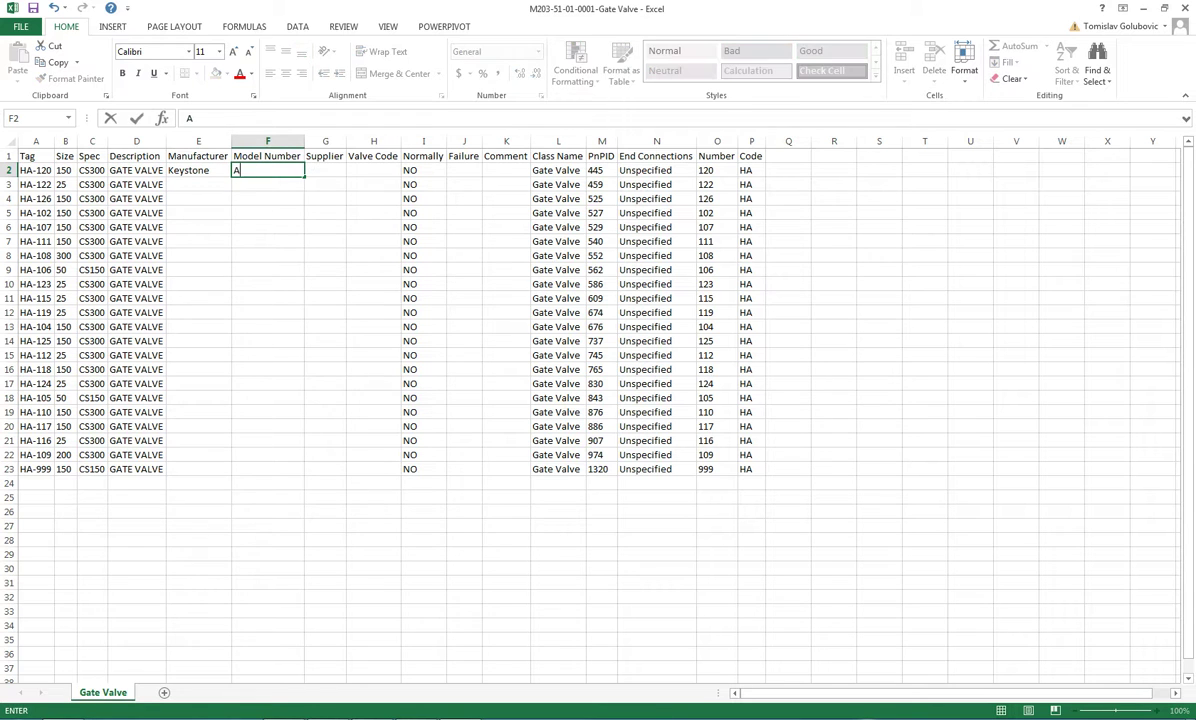
pyautogui.write('BC-123')
pyautogui.press('Tab')
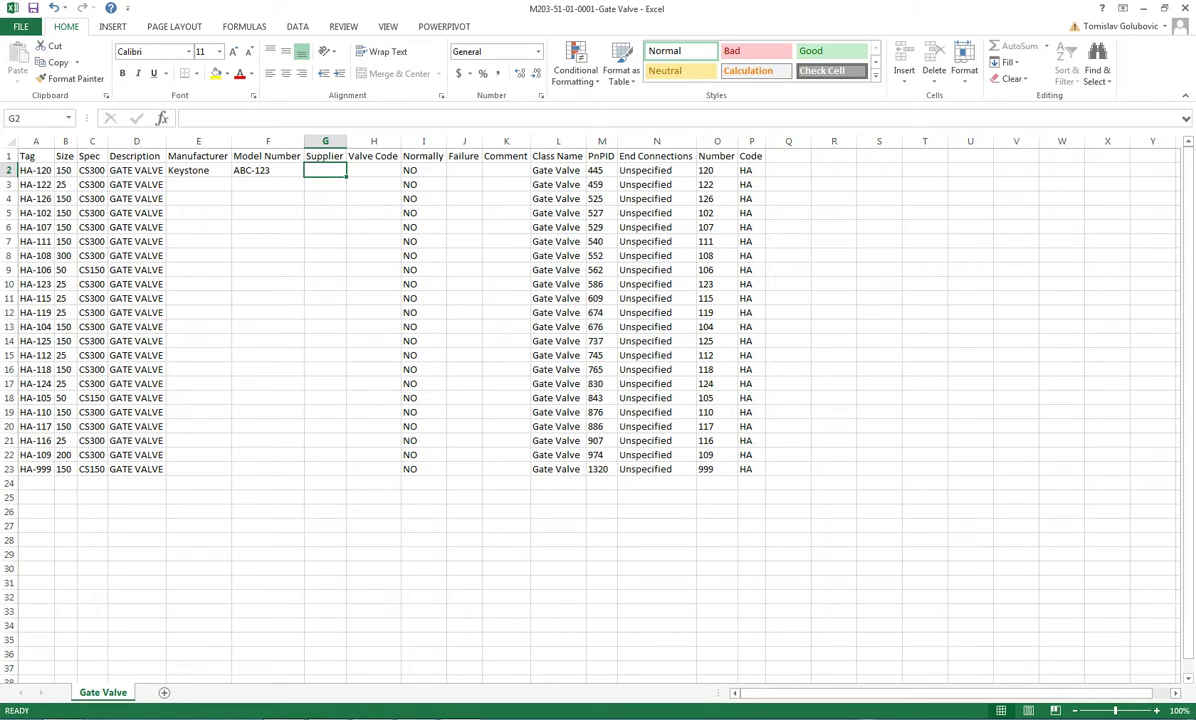
pyautogui.write('Bunnings')
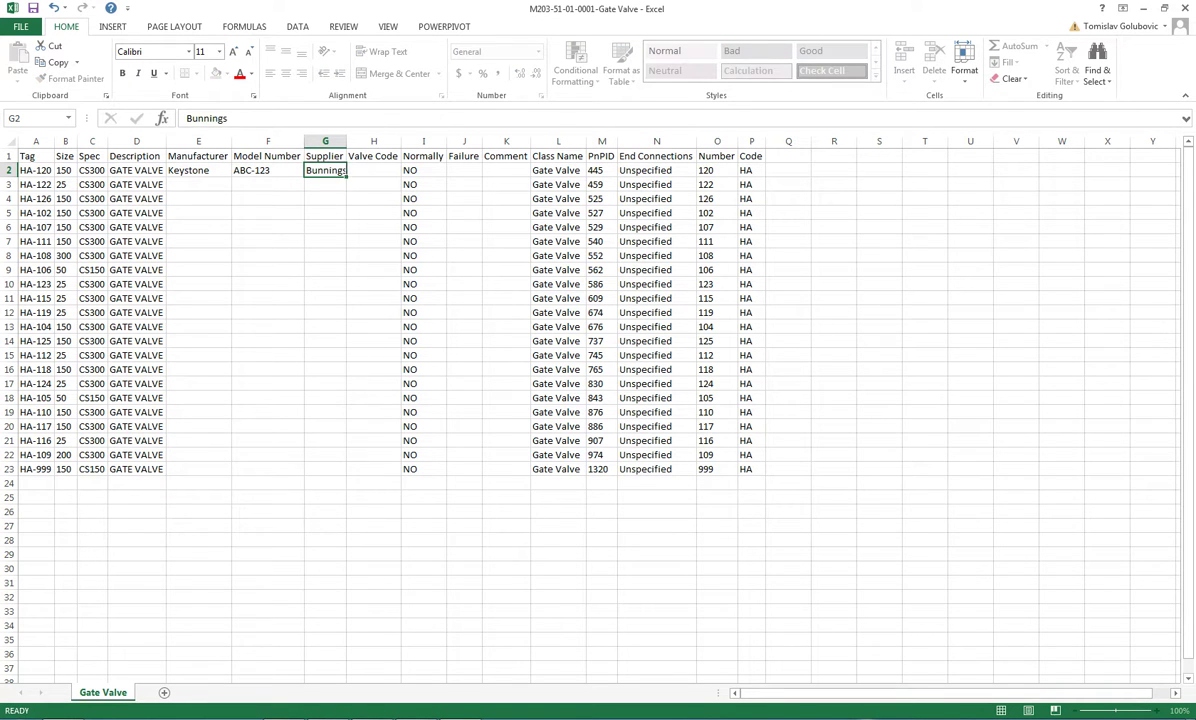
pyautogui.press('Return')
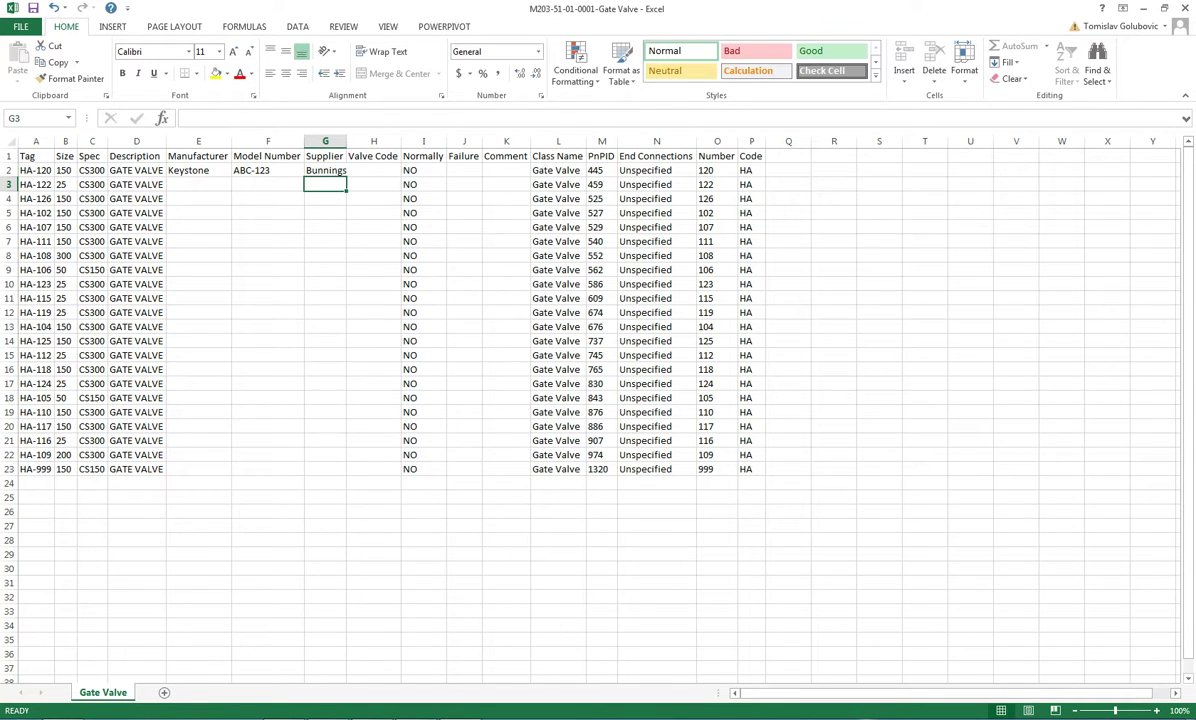
# Autofit the Supplier column and fill valve HA-120's manufacturer, model number and supplier down to all the other gate valves through row 23
pyautogui.doubleClick(347, 141)
pyautogui.moveTo(199, 170); pyautogui.dragTo(326, 469)
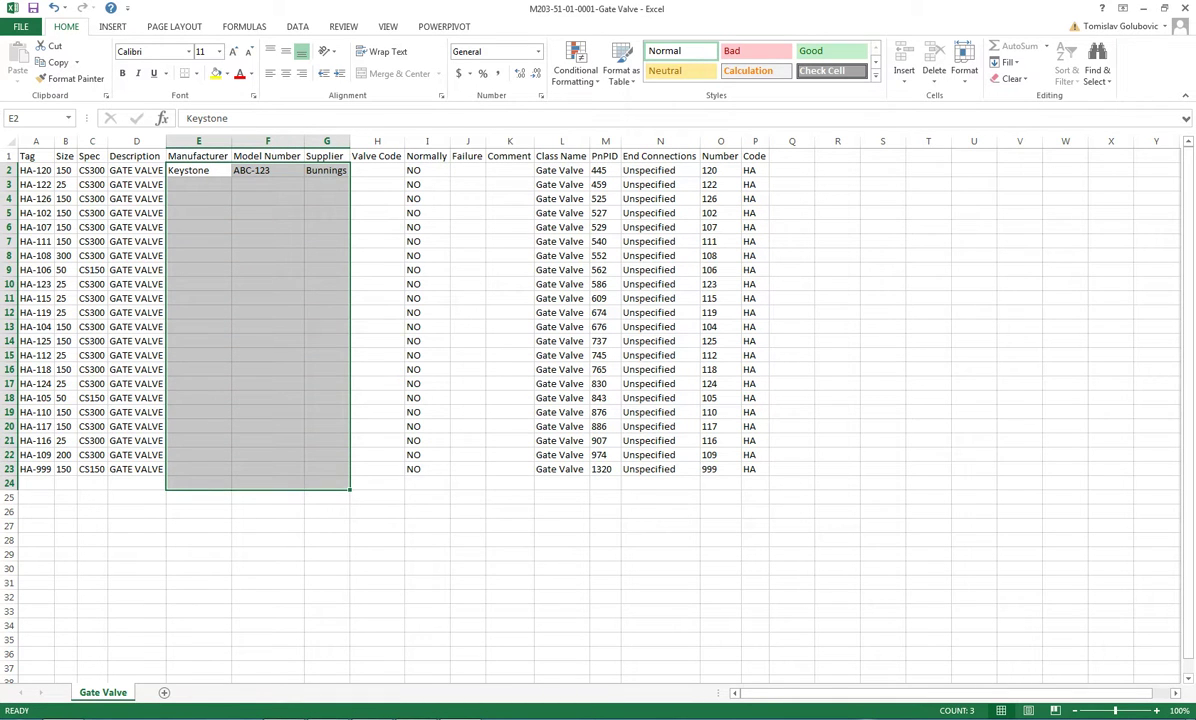
pyautogui.hotkey('ctrl', 'd')
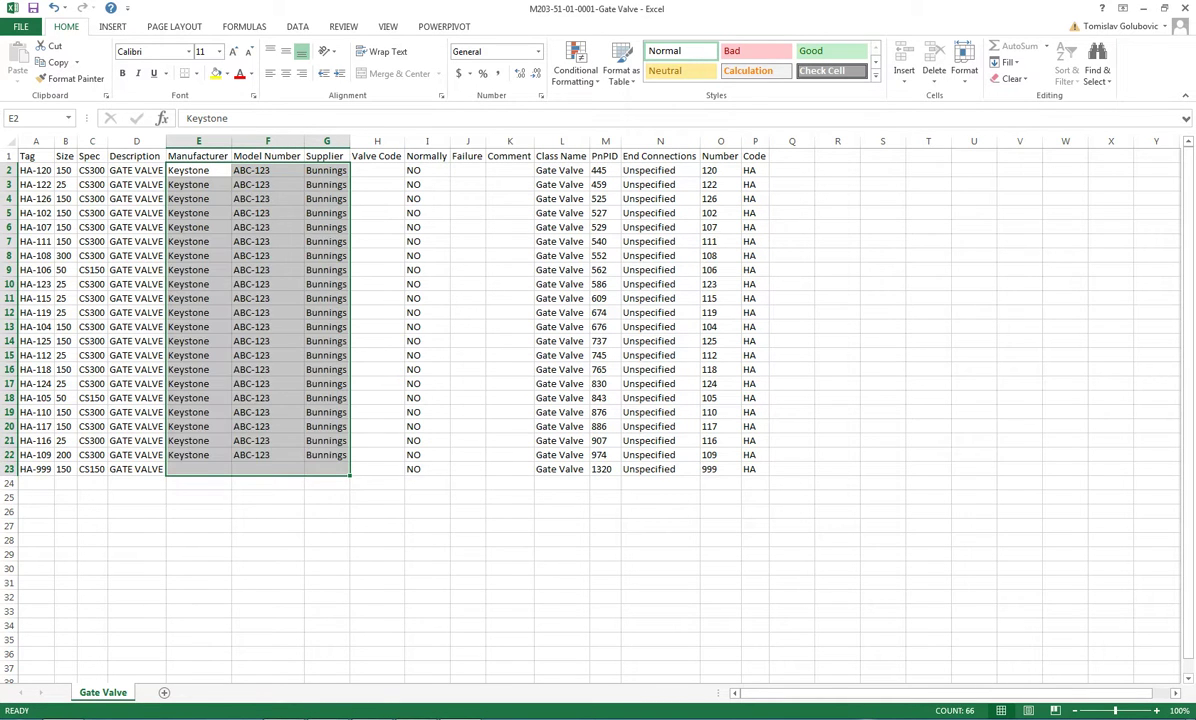
pyautogui.click(427, 497)
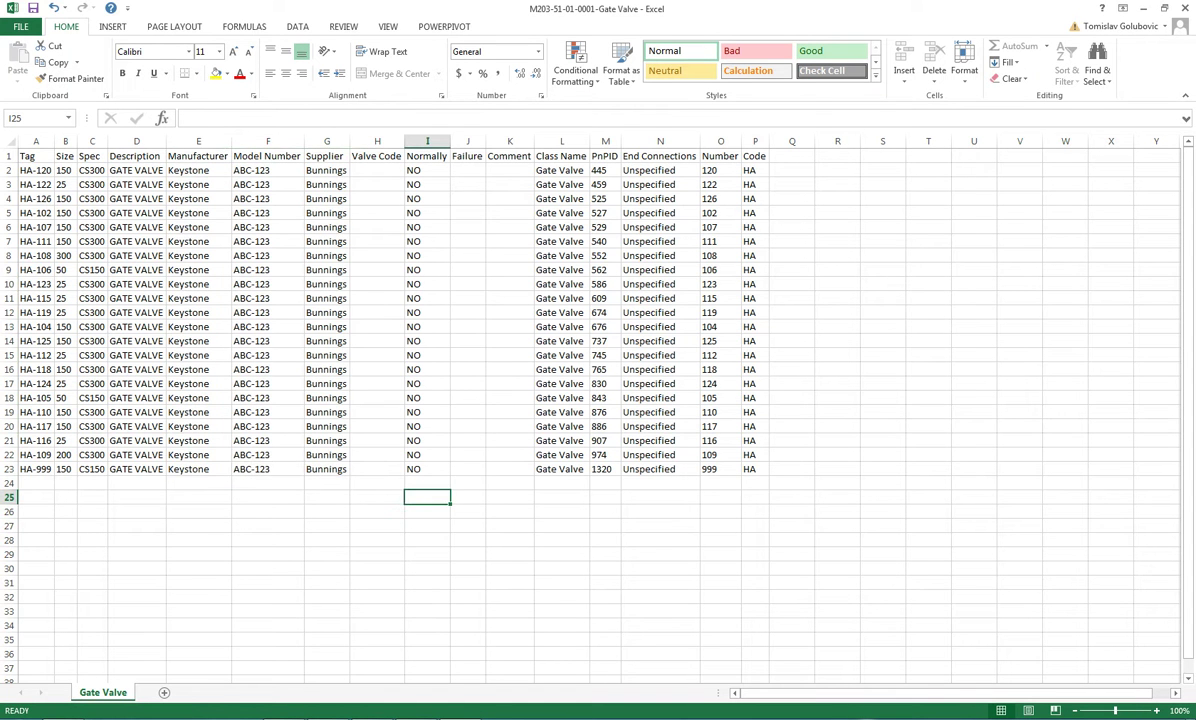
# Close the gate valve workbook, saving its changes, and switch back to AutoCAD Plant 3D
pyautogui.click(1182, 8)
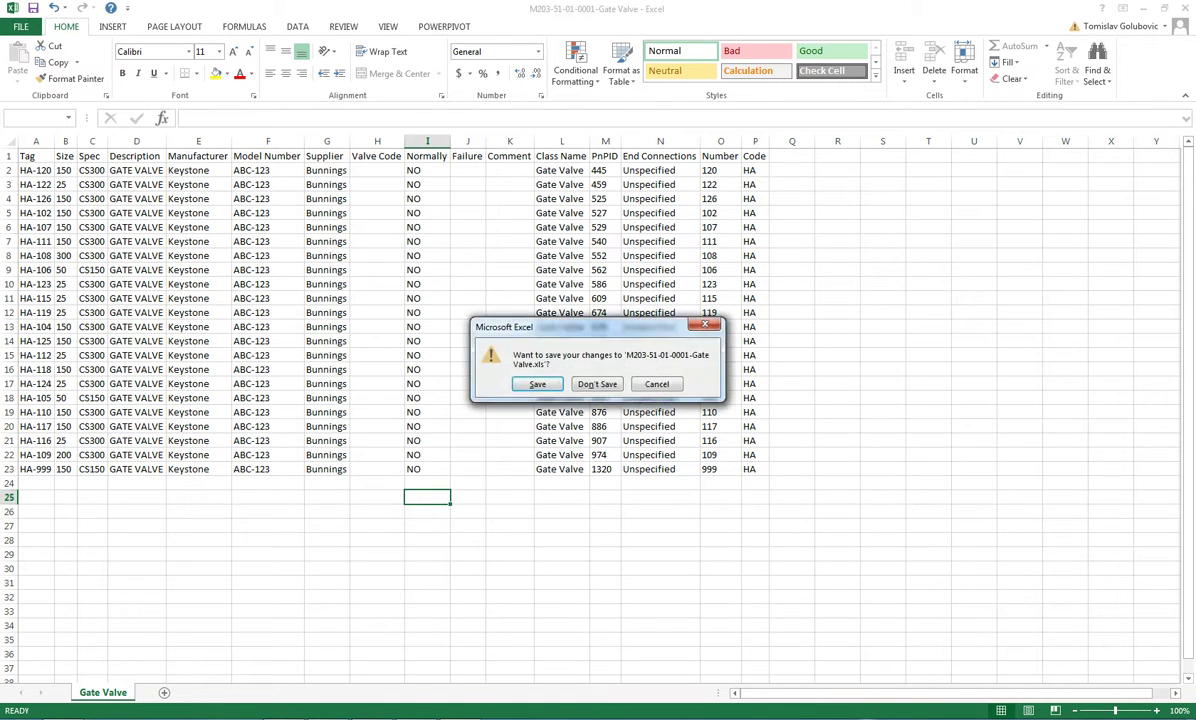
pyautogui.click(535, 382)
pyautogui.click(400, 718)
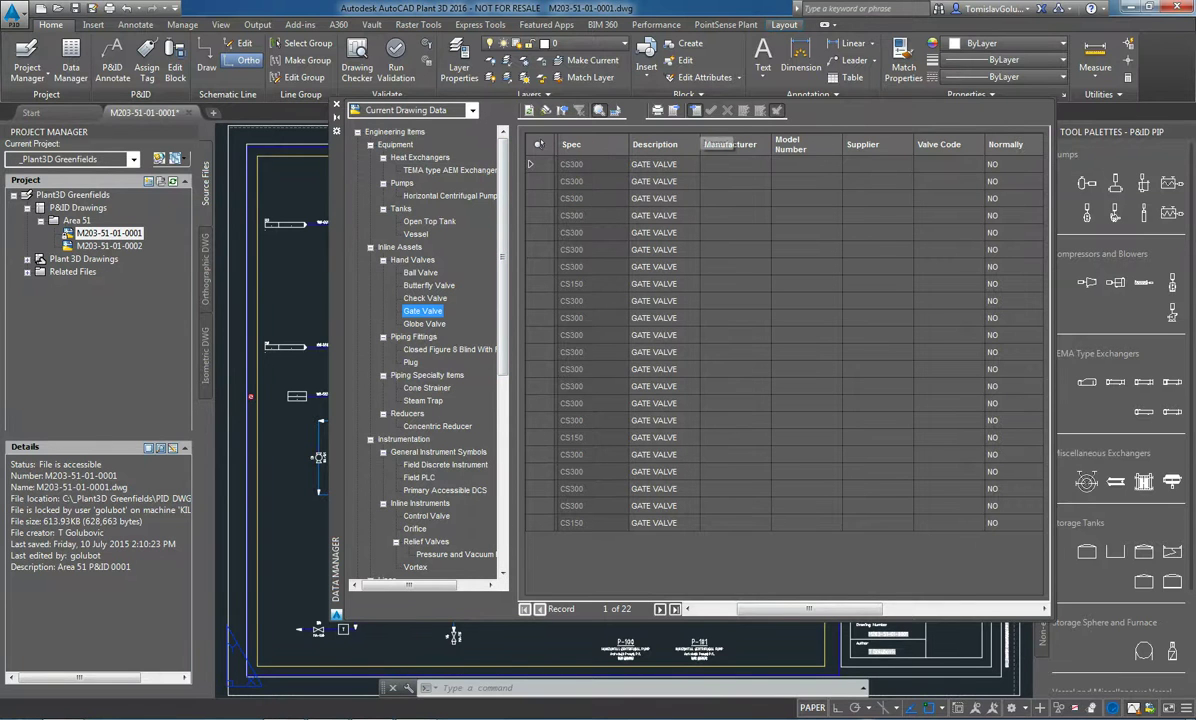
pyautogui.click(650, 104)
pyautogui.click(691, 403)
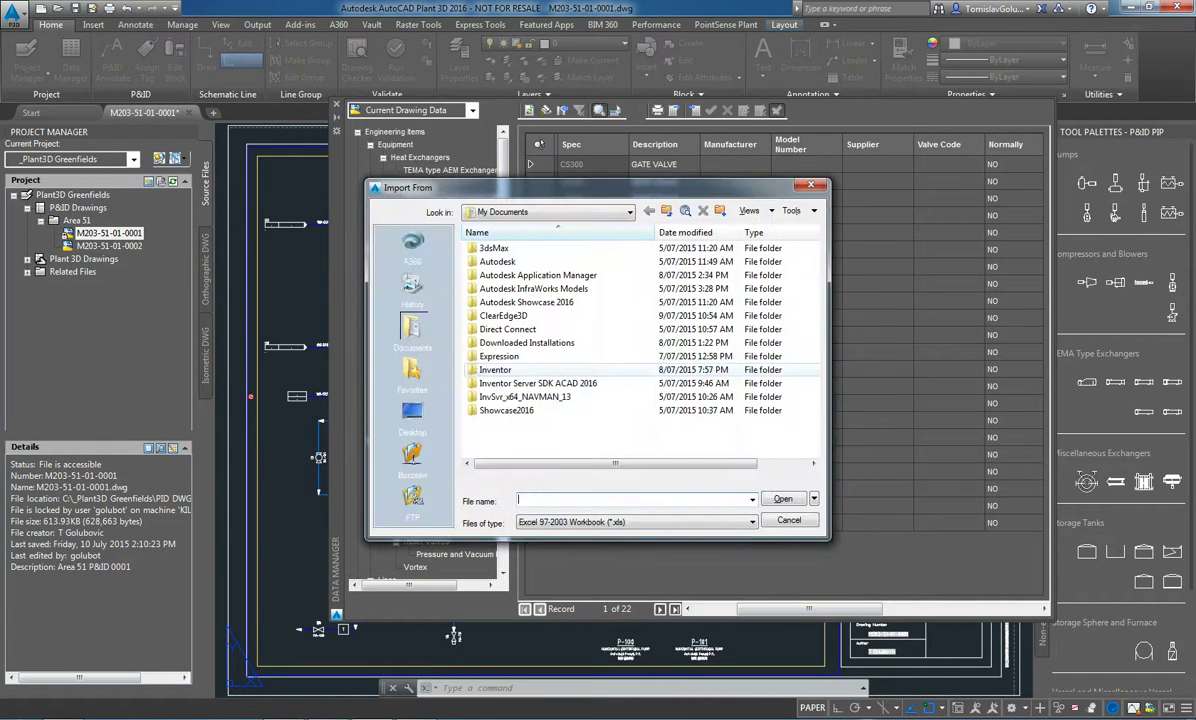
pyautogui.doubleClick(522, 329)
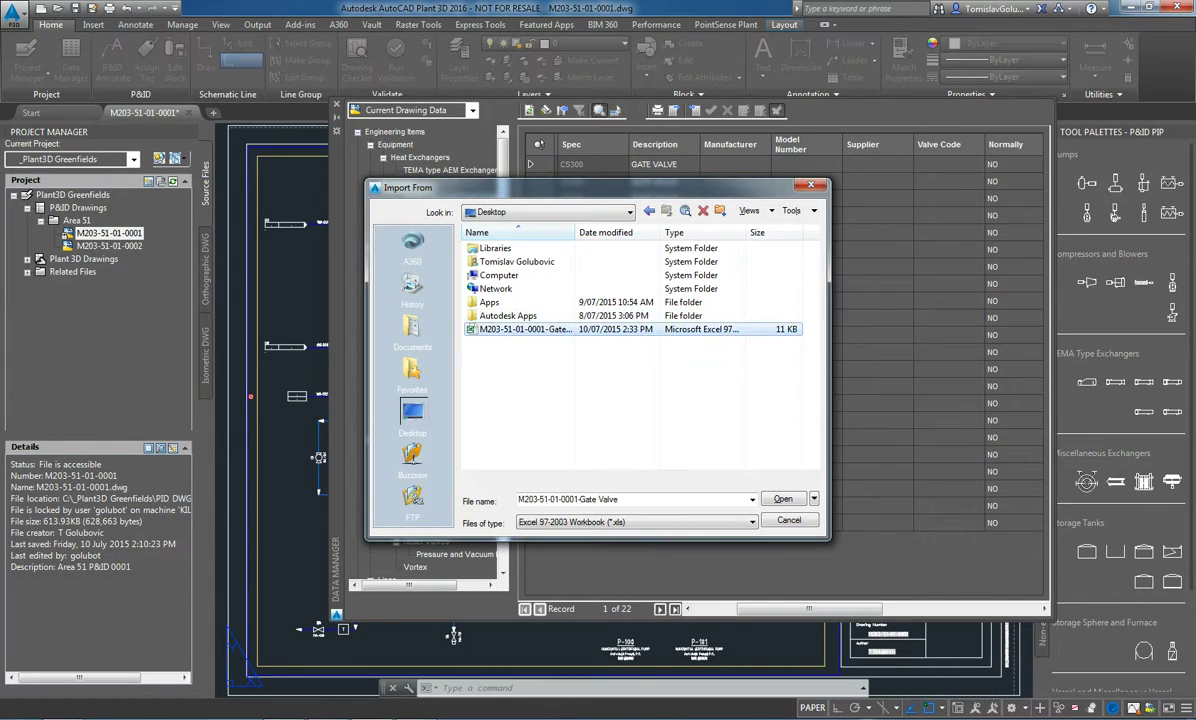
pyautogui.press('Return')
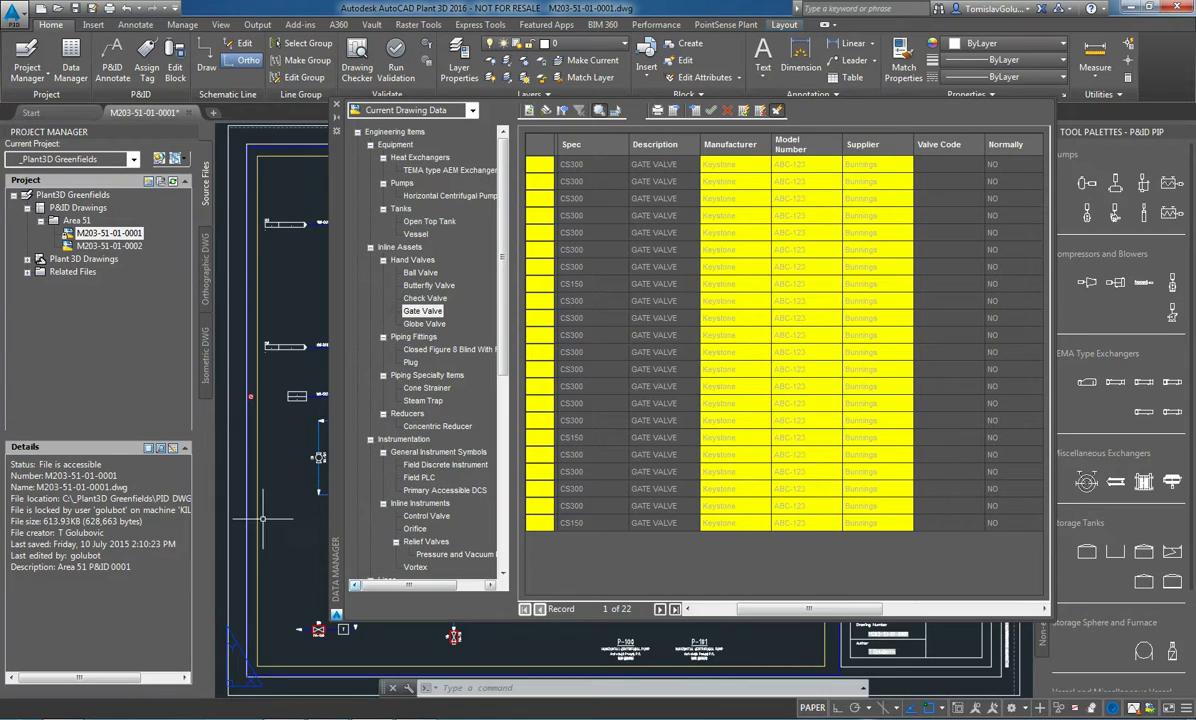
# Inspect valve HA-126 in the drawing, accept all the imported gate valve changes and close the Data Manager
pyautogui.moveTo(289, 510); pyautogui.dragTo(257, 285, button='middle')
pyautogui.scroll(4, 301, 417)
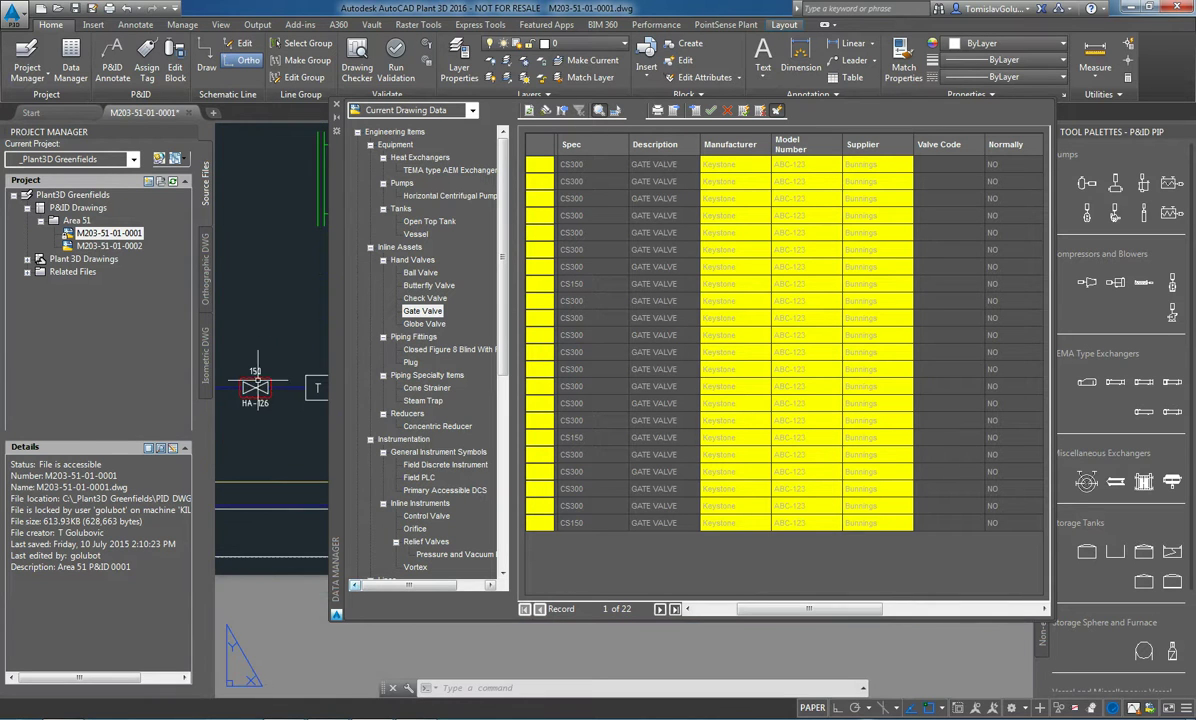
pyautogui.moveTo(258, 378); pyautogui.dragTo(267, 372, button='middle')
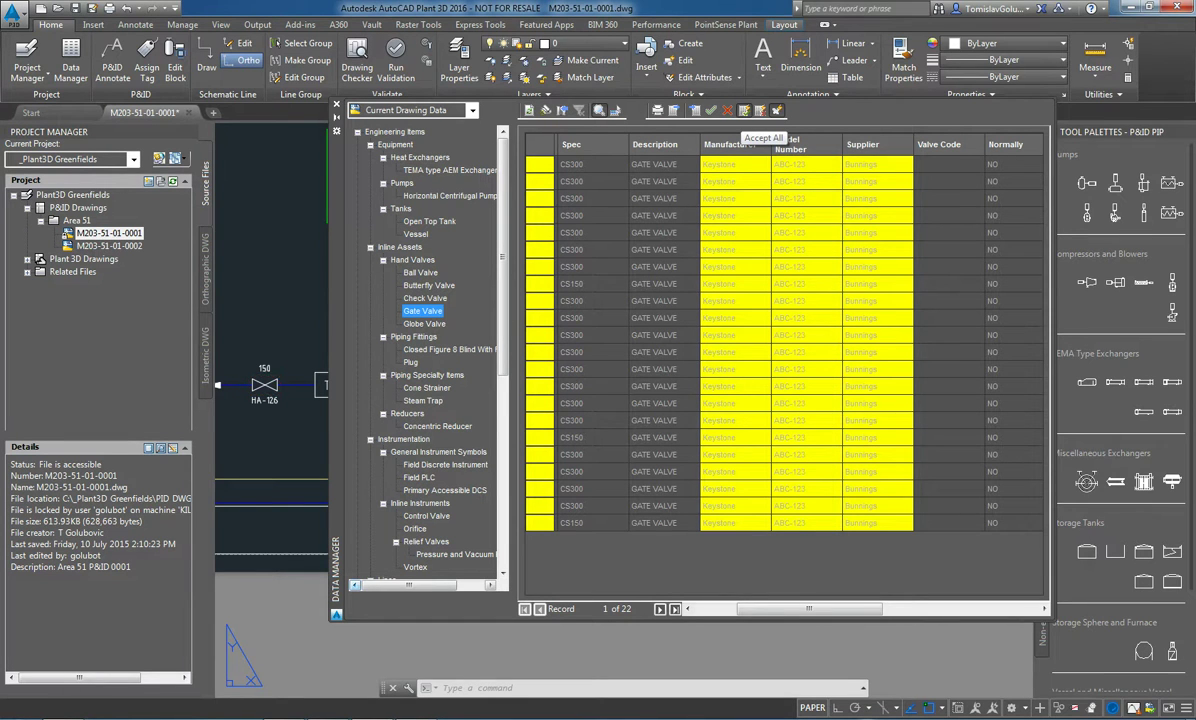
pyautogui.click(744, 110)
pyautogui.click(337, 104)
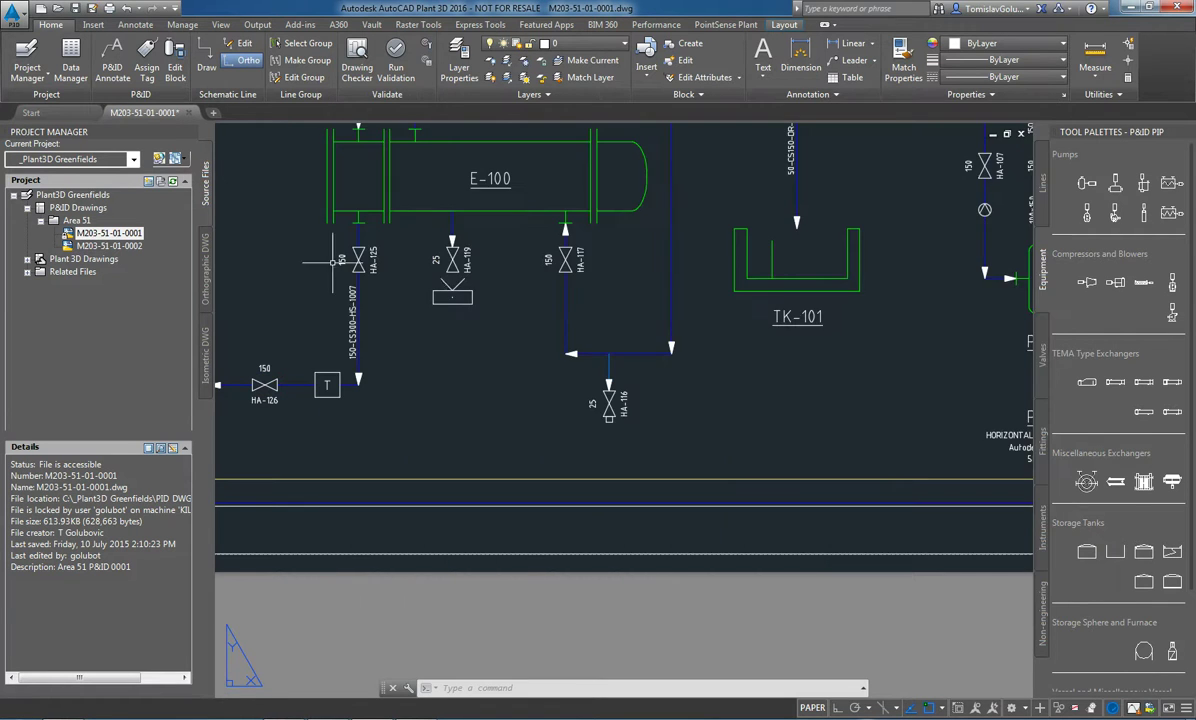
# Check the manufacturer, model number and supplier in gate valve HA-999's properties, and close the properties
pyautogui.moveTo(458, 200); pyautogui.dragTo(485, 450, button='middle')
pyautogui.moveTo(486, 226); pyautogui.dragTo(497, 313, button='middle')
pyautogui.scroll(6, 500, 300)
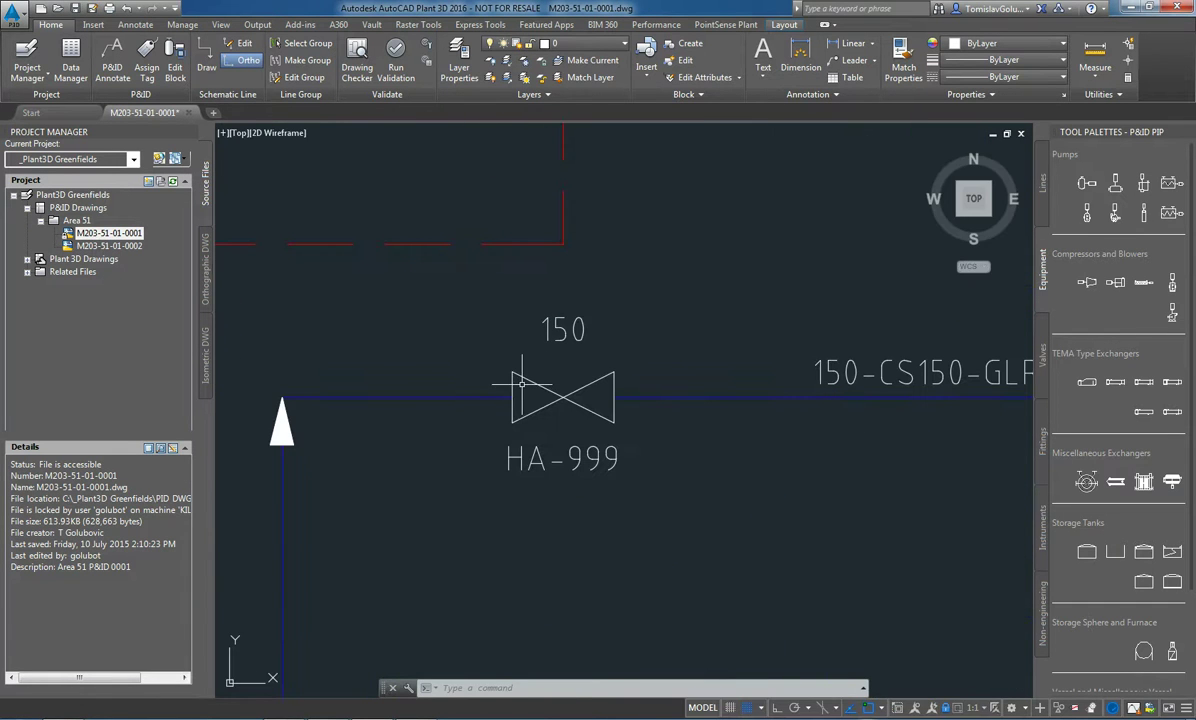
pyautogui.click(518, 392)
pyautogui.rightClick(524, 392)
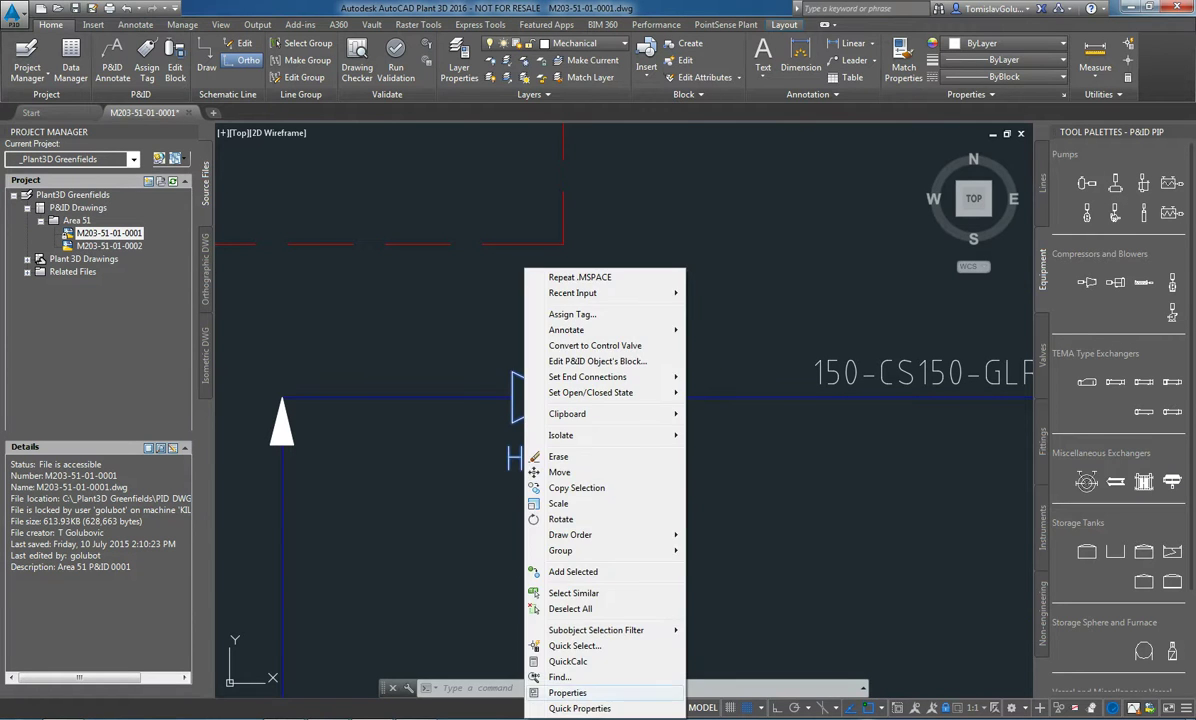
pyautogui.click(567, 692)
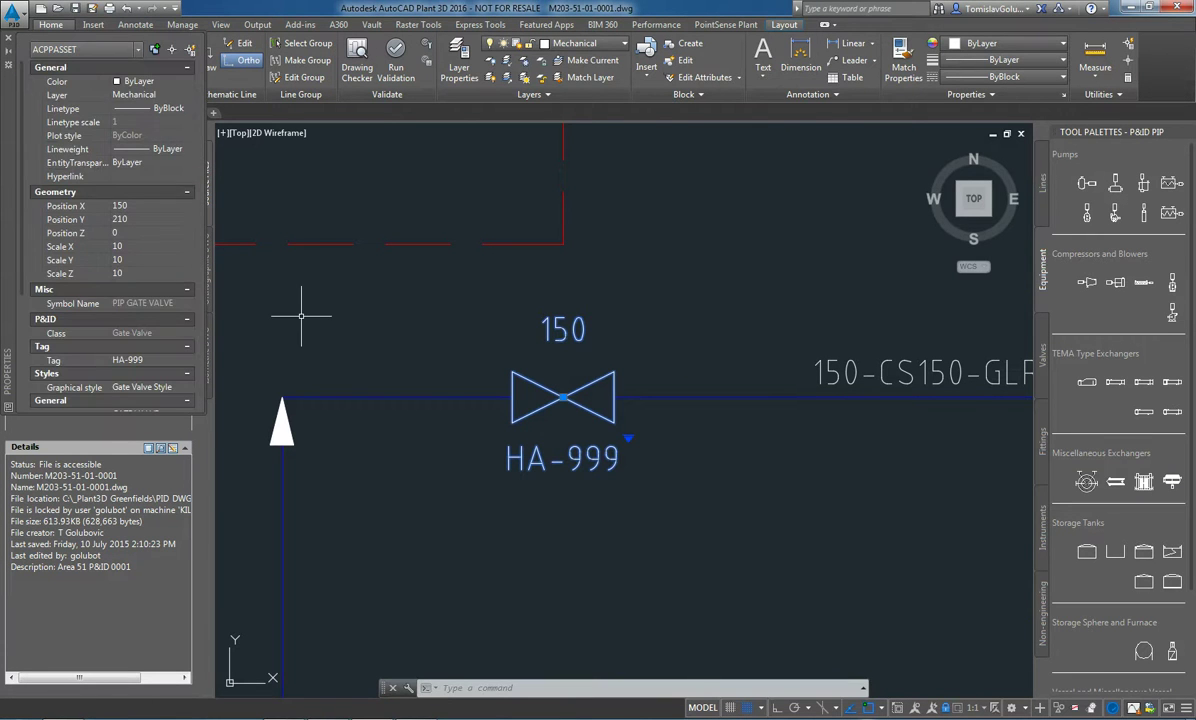
pyautogui.scroll(-5, 110, 250)
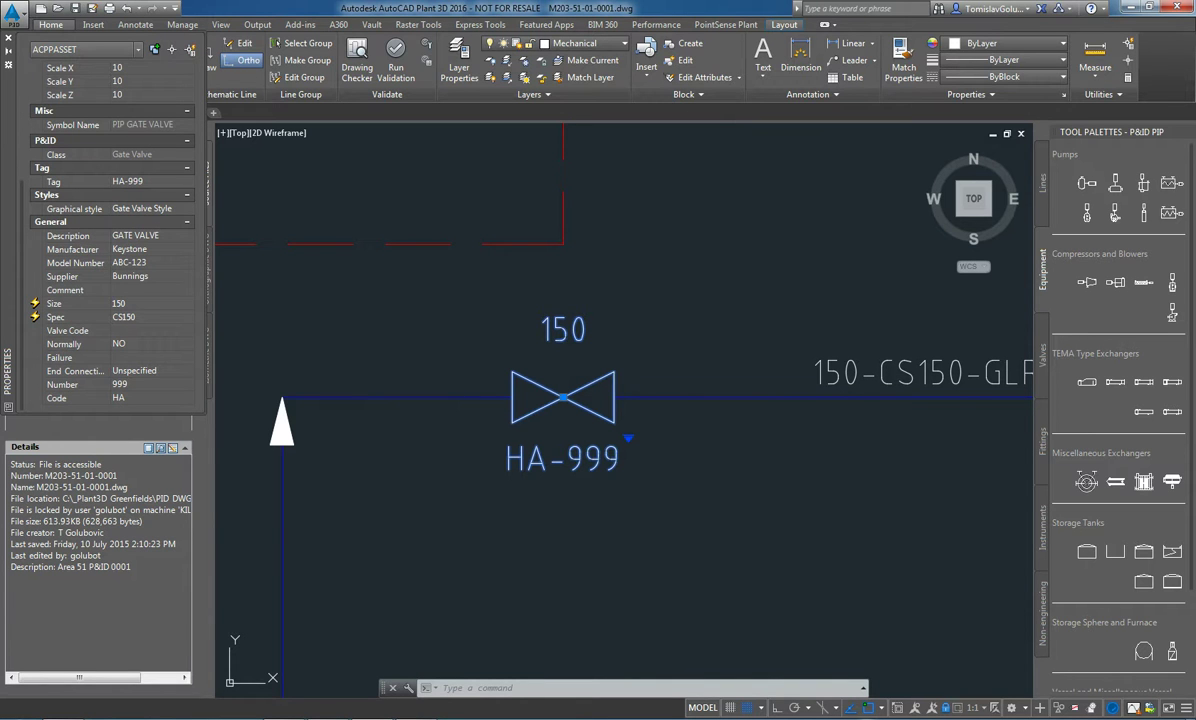
pyautogui.click(8, 38)
# Fit the whole P&ID sheet in view and switch from model space back to paper space
pyautogui.middleClick(572, 243)
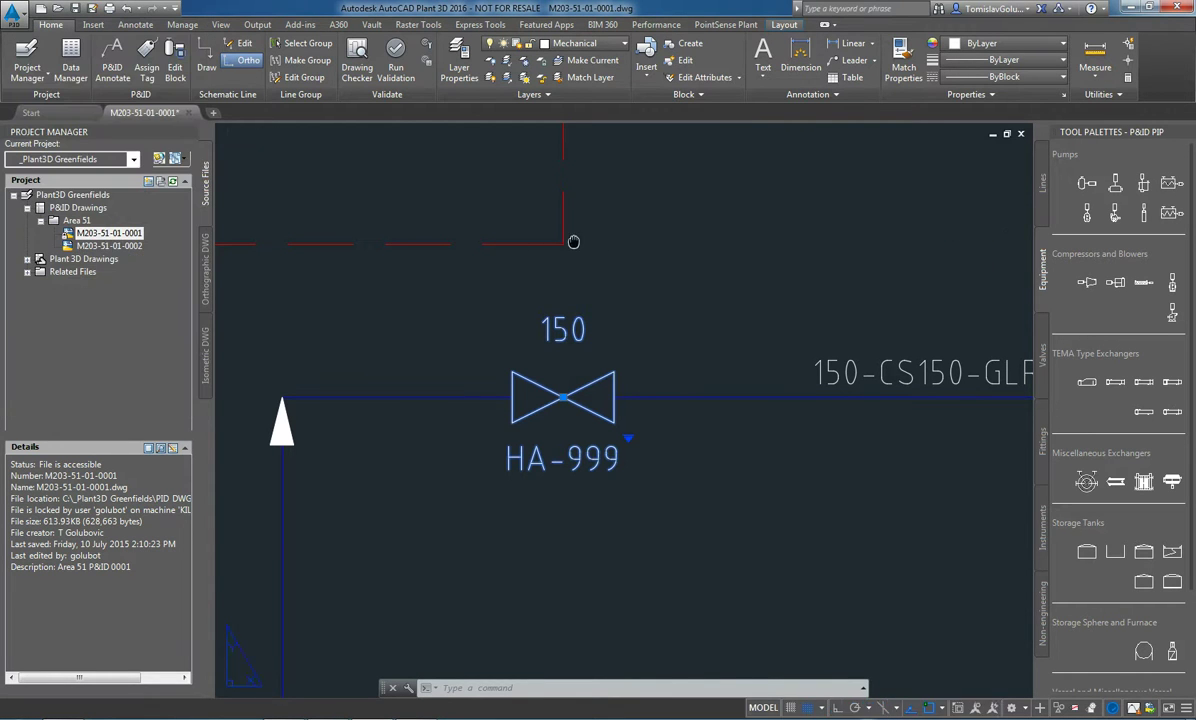
pyautogui.middleClick(572, 243)
pyautogui.middleClick(614, 267)
pyautogui.middleClick(614, 267)
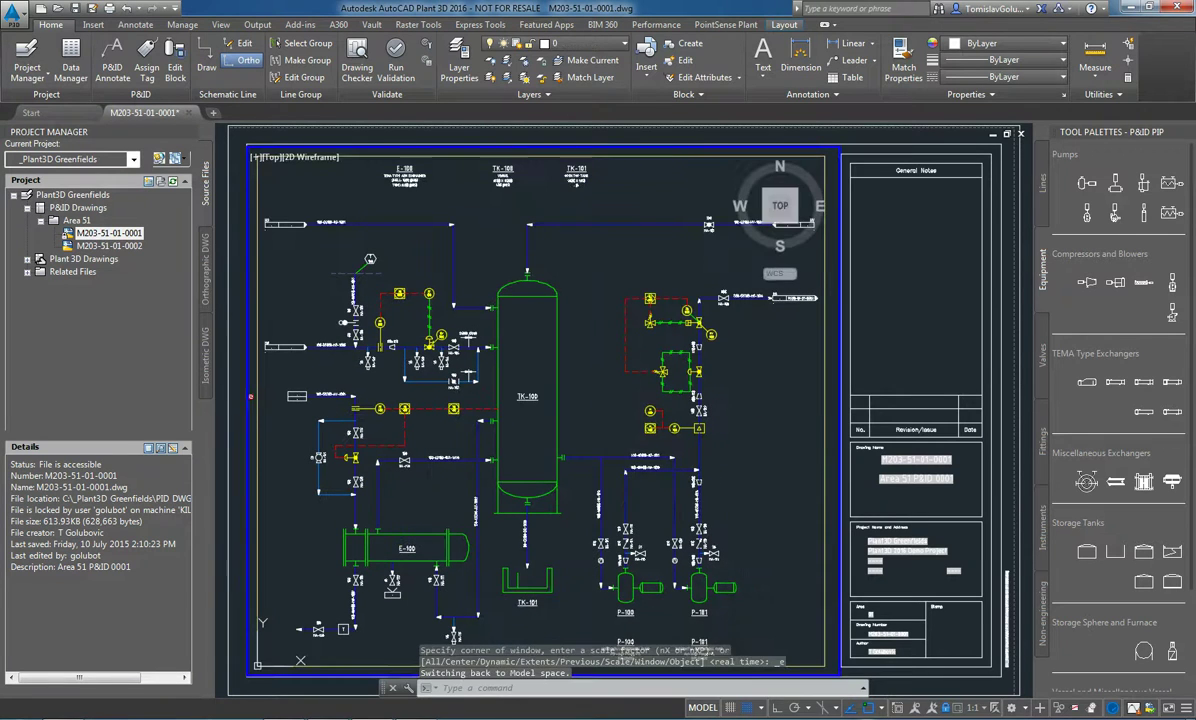
pyautogui.doubleClick(901, 304)
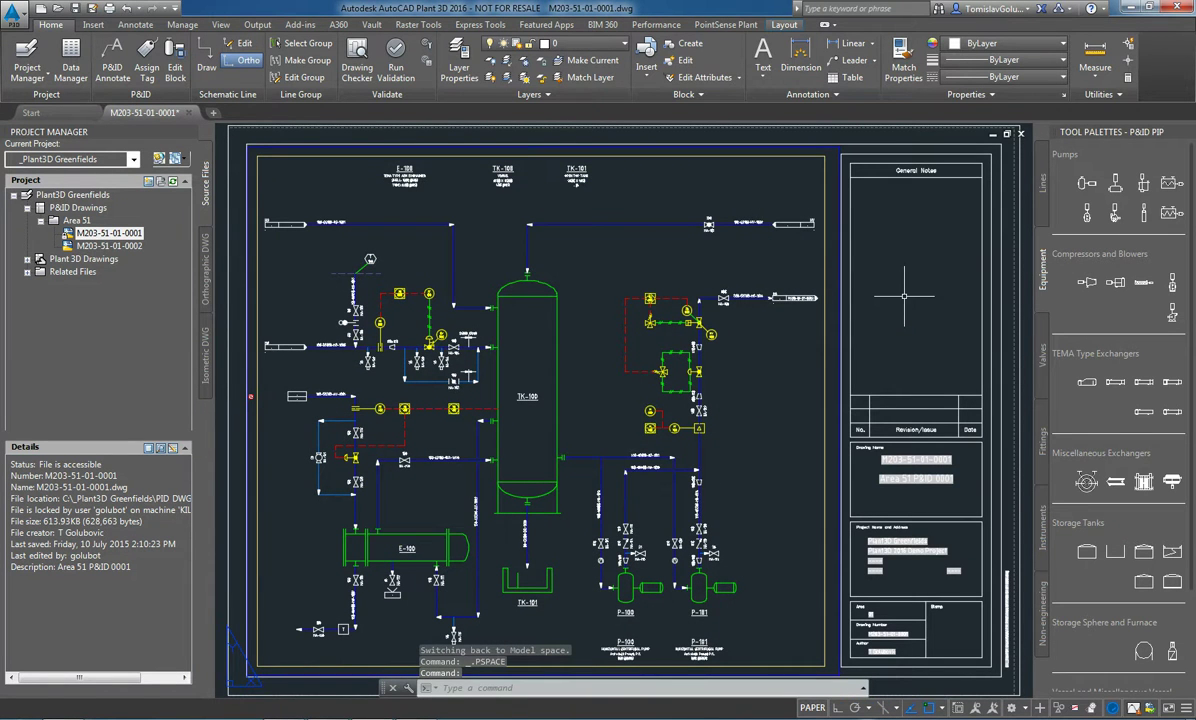